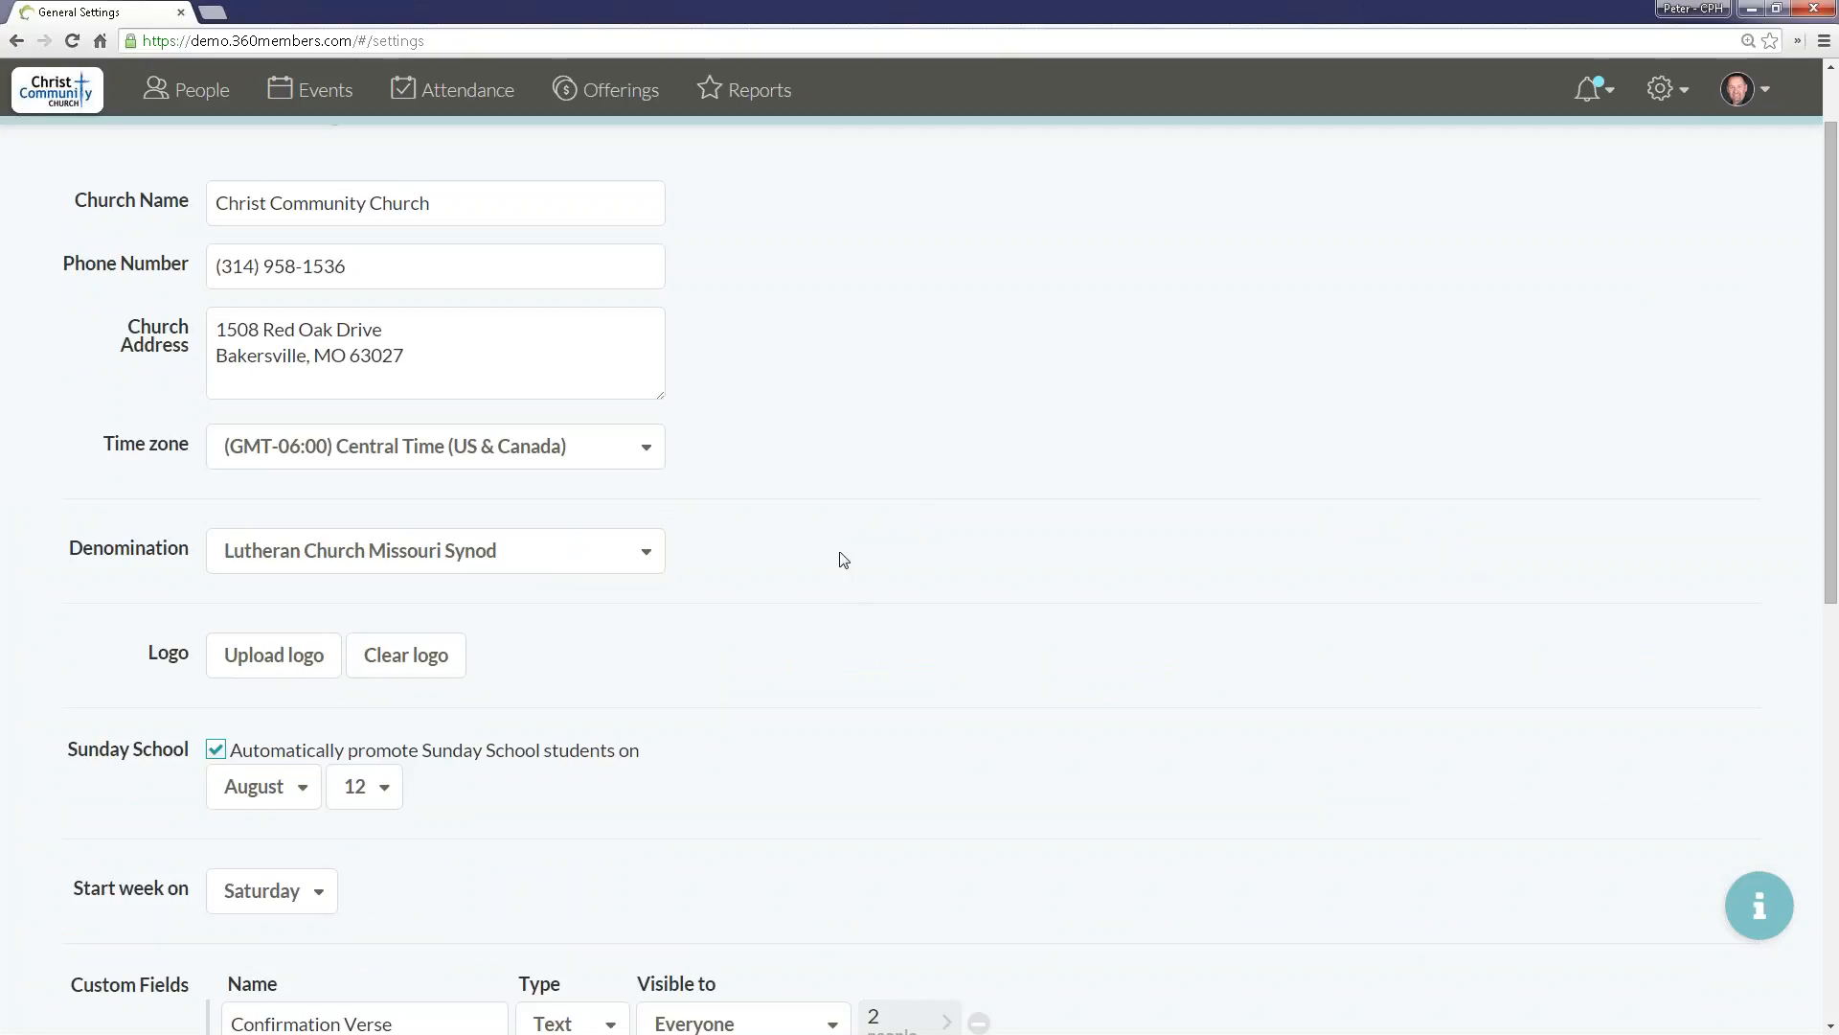
Step: Deactivate the Occupation custom field in the general settings
scroll(830, 513, "up", 1)
scroll(814, 510, "down", 4)
scroll(813, 510, "down", 4)
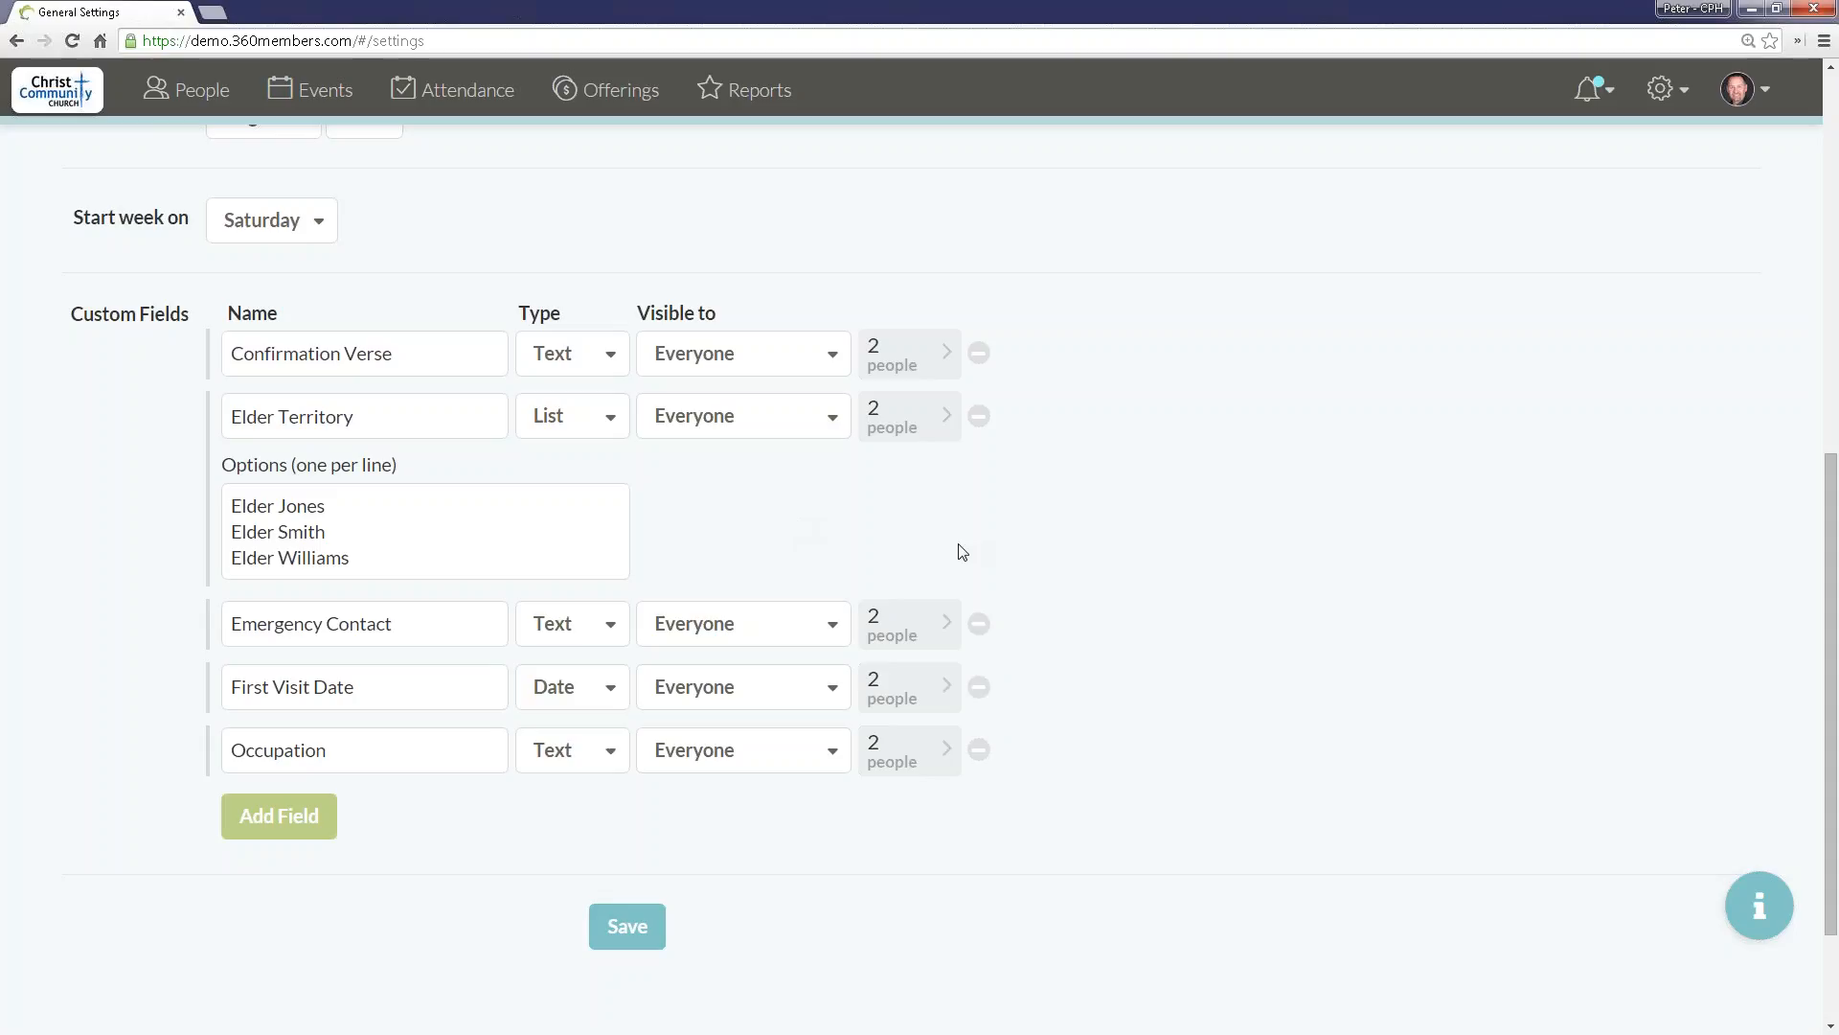
left_click(979, 750)
left_click(906, 750)
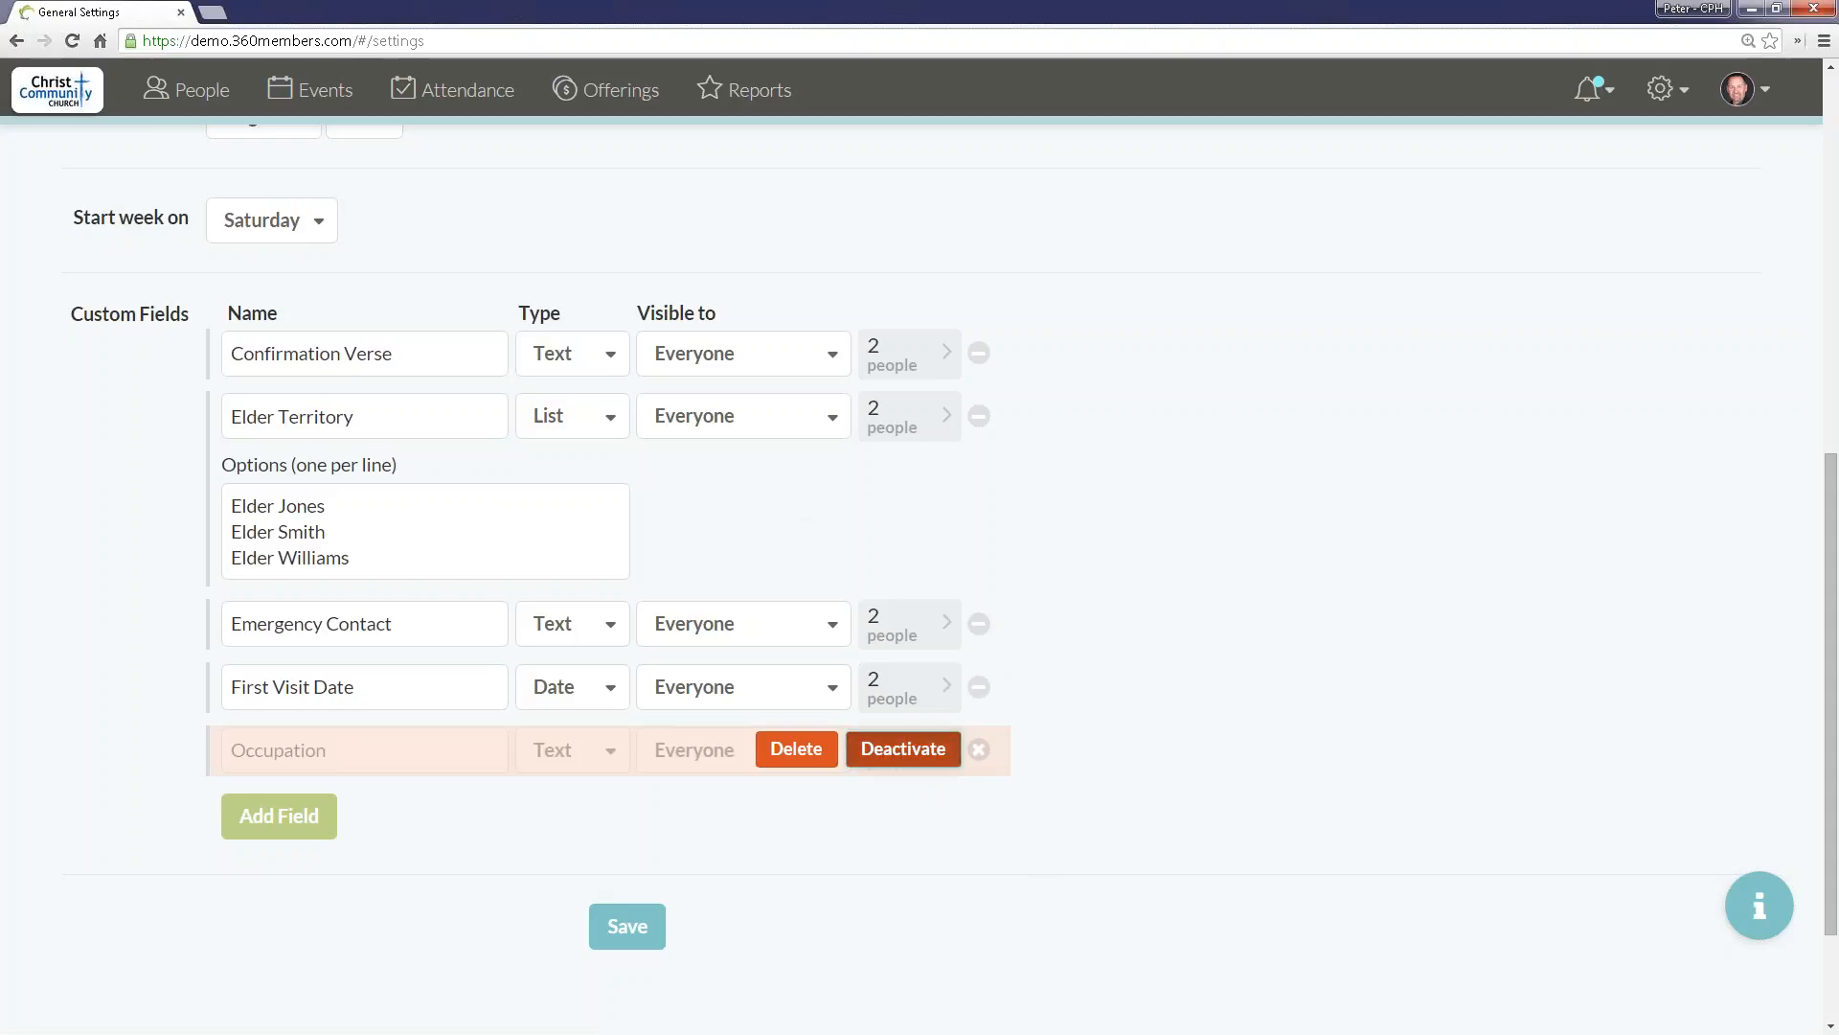
Step: Add a new custom field named Test Field below the existing custom fields
left_click(279, 823)
left_click(466, 805)
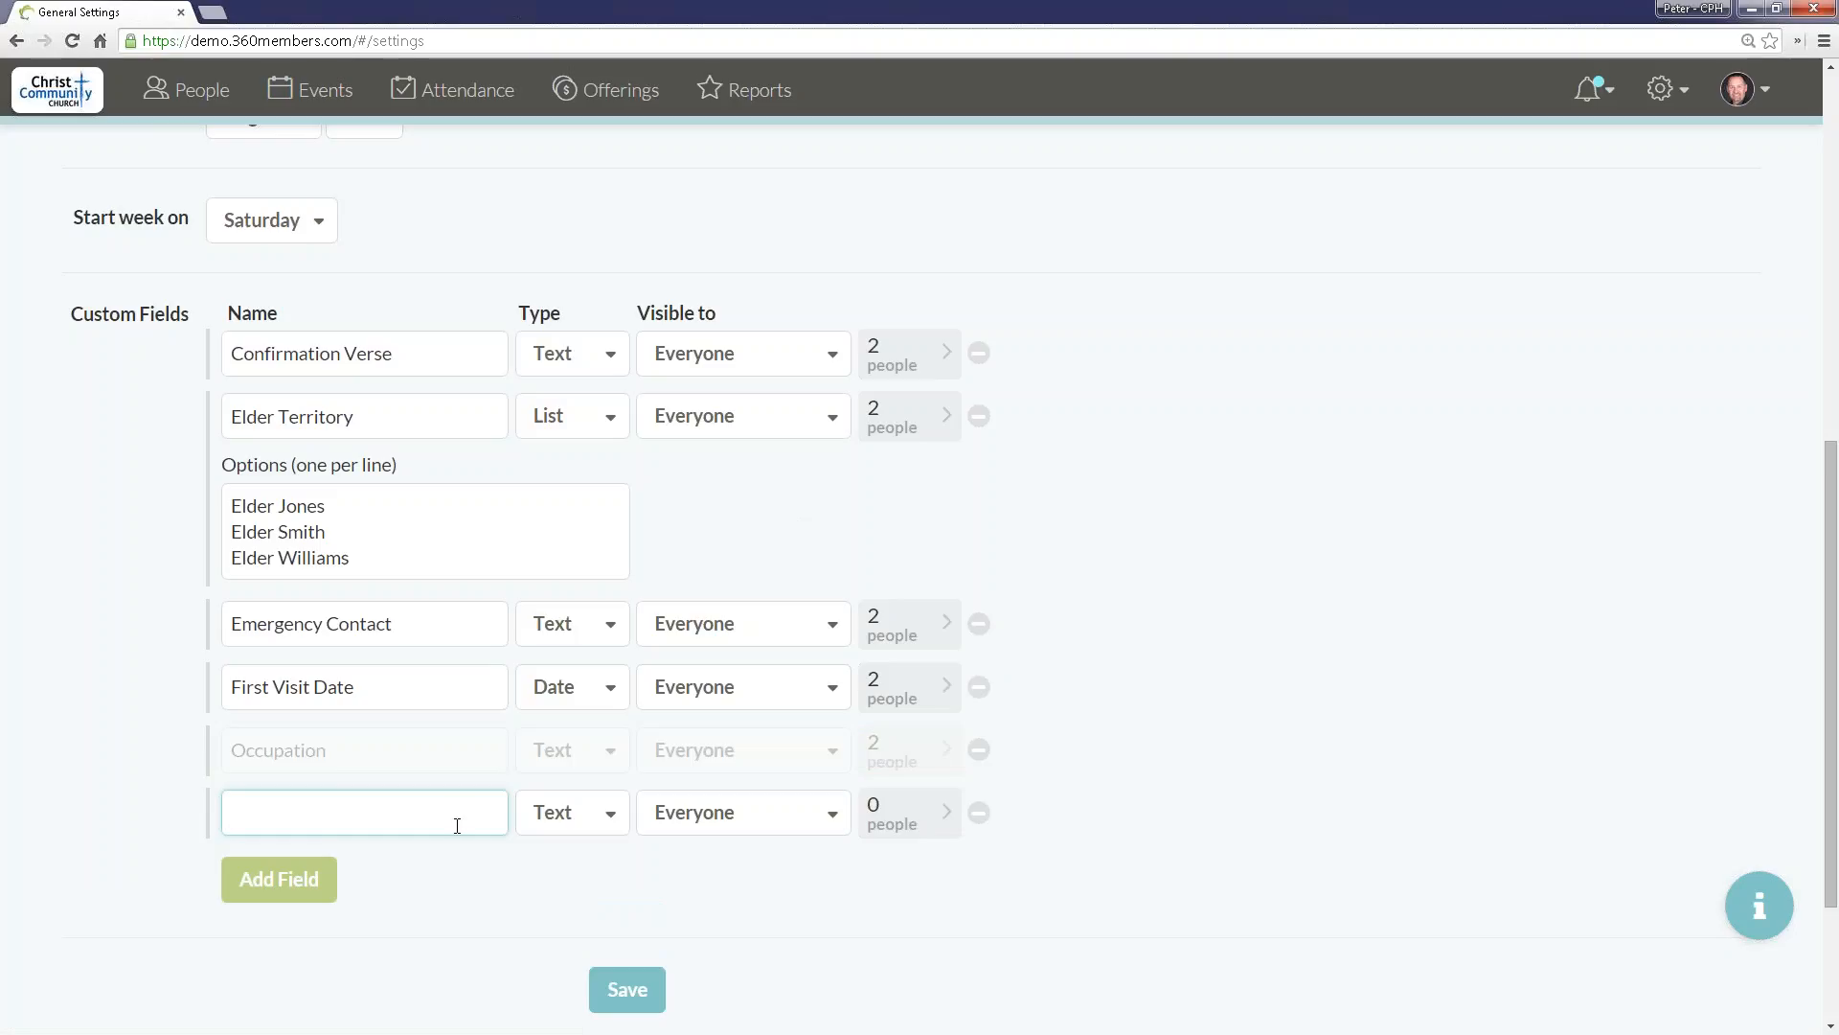
type("Test Field")
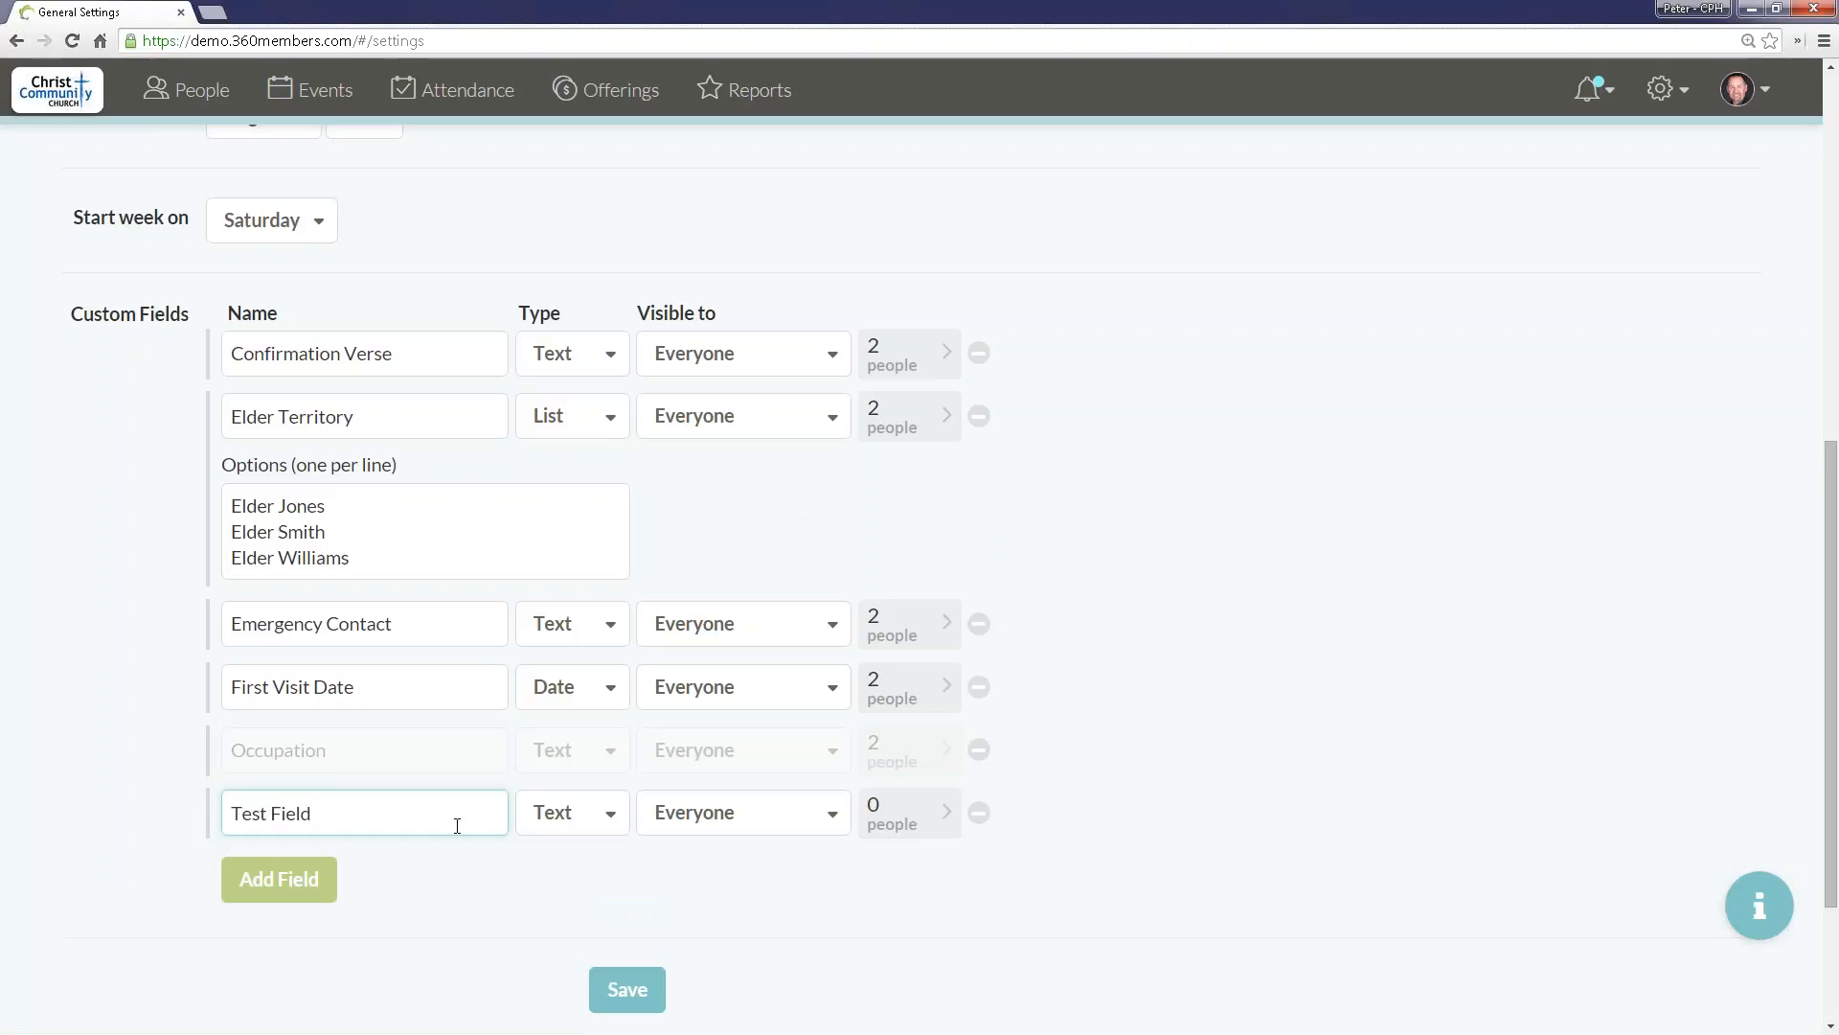
Step: Try the Text and Date types for Test Field, settle on List, and refer to Elder Territory's options as an example
left_click(581, 829)
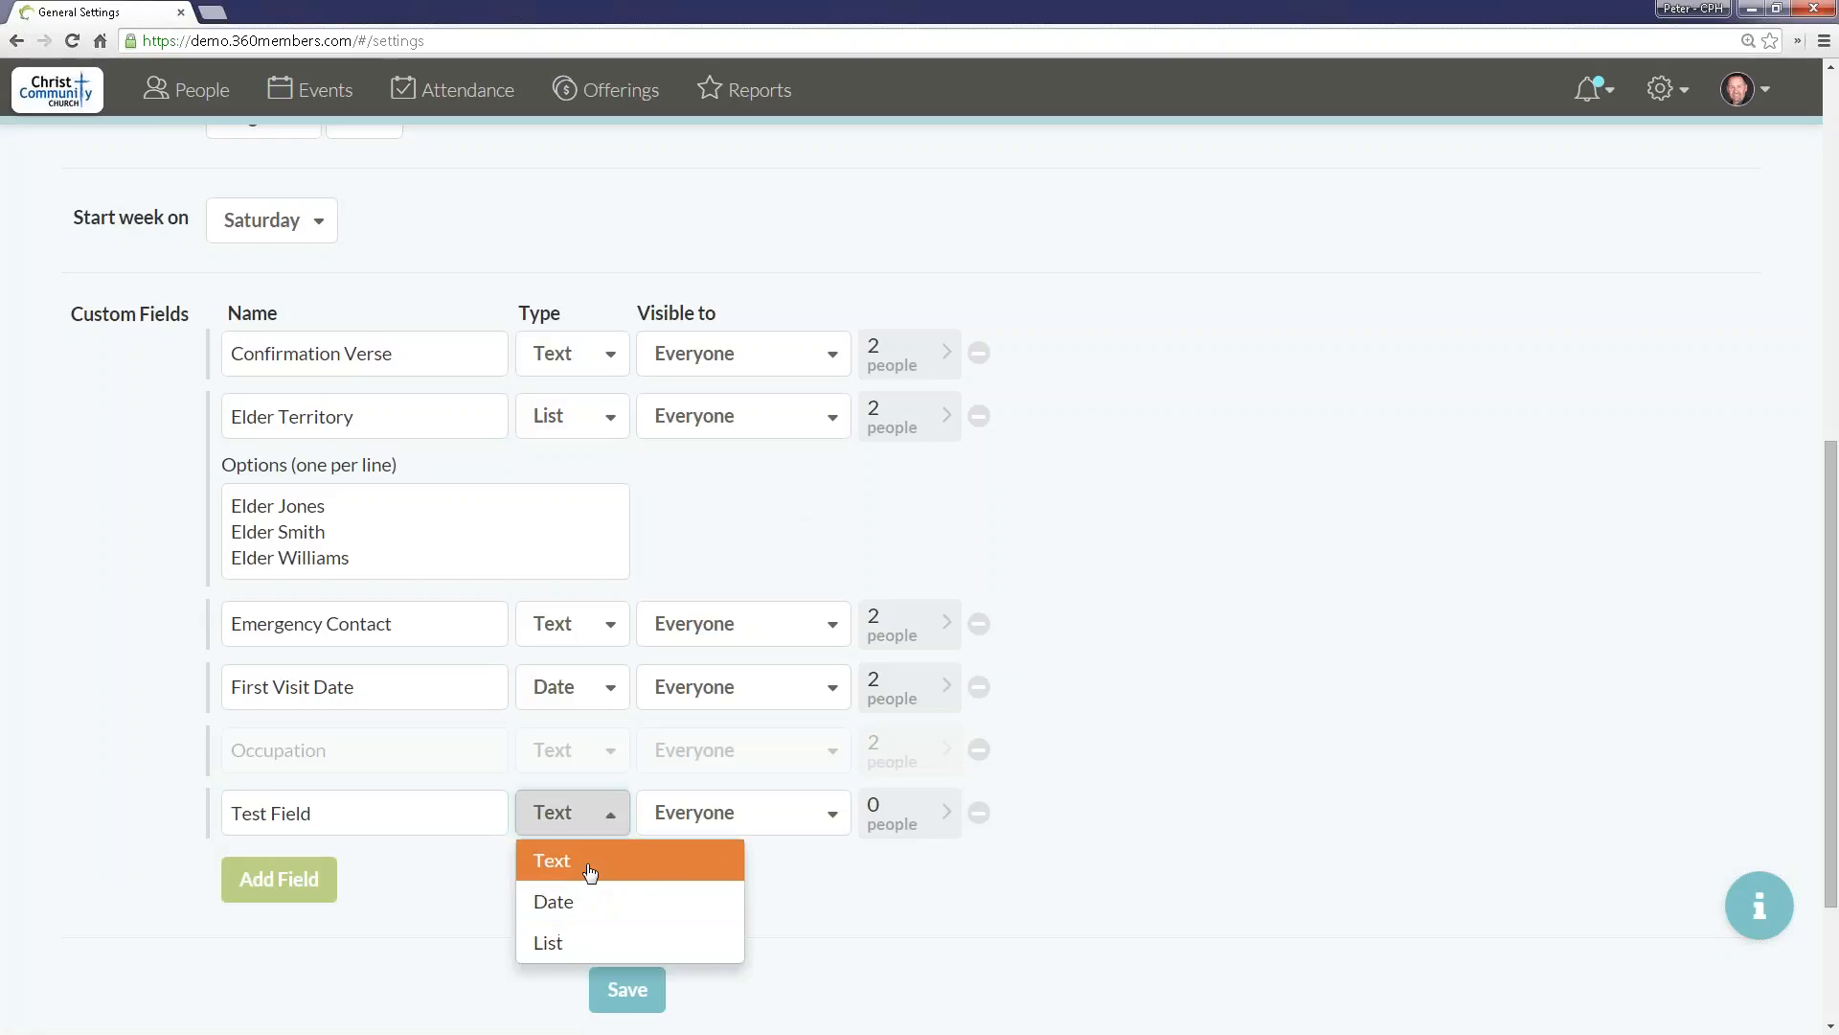
left_click(590, 867)
left_click(572, 830)
left_click(565, 900)
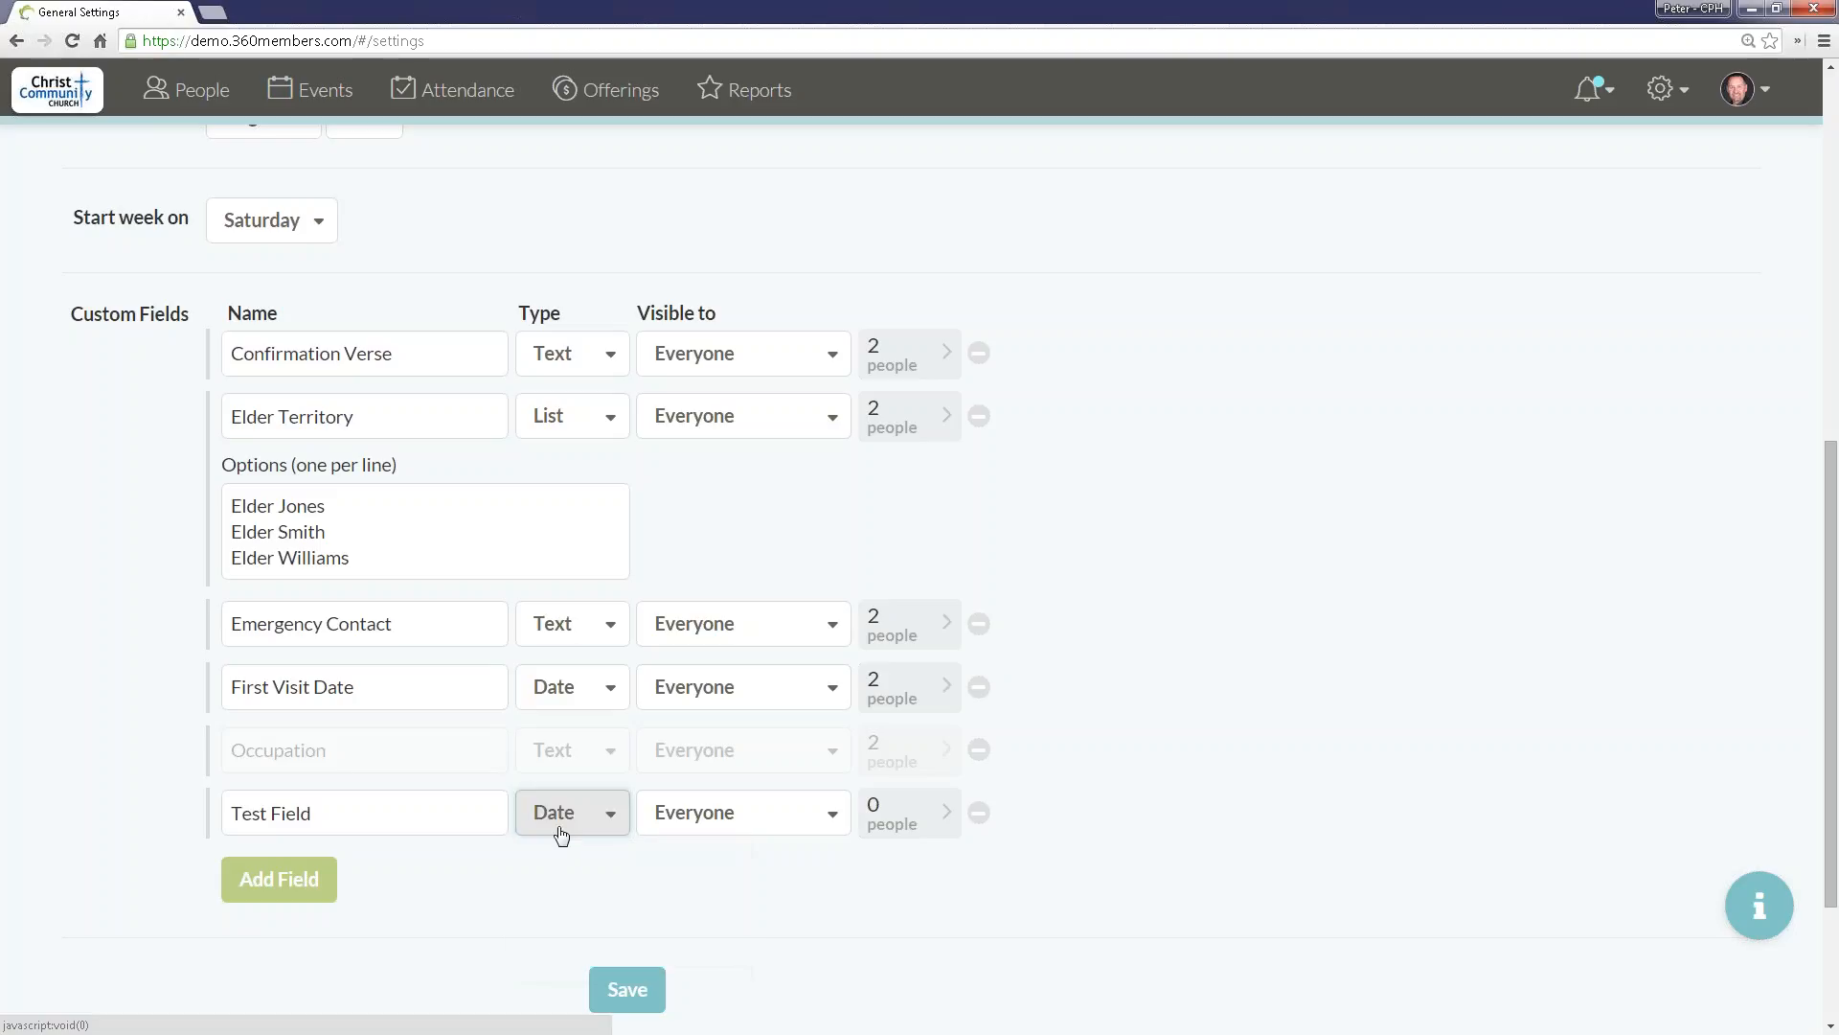
left_click(561, 831)
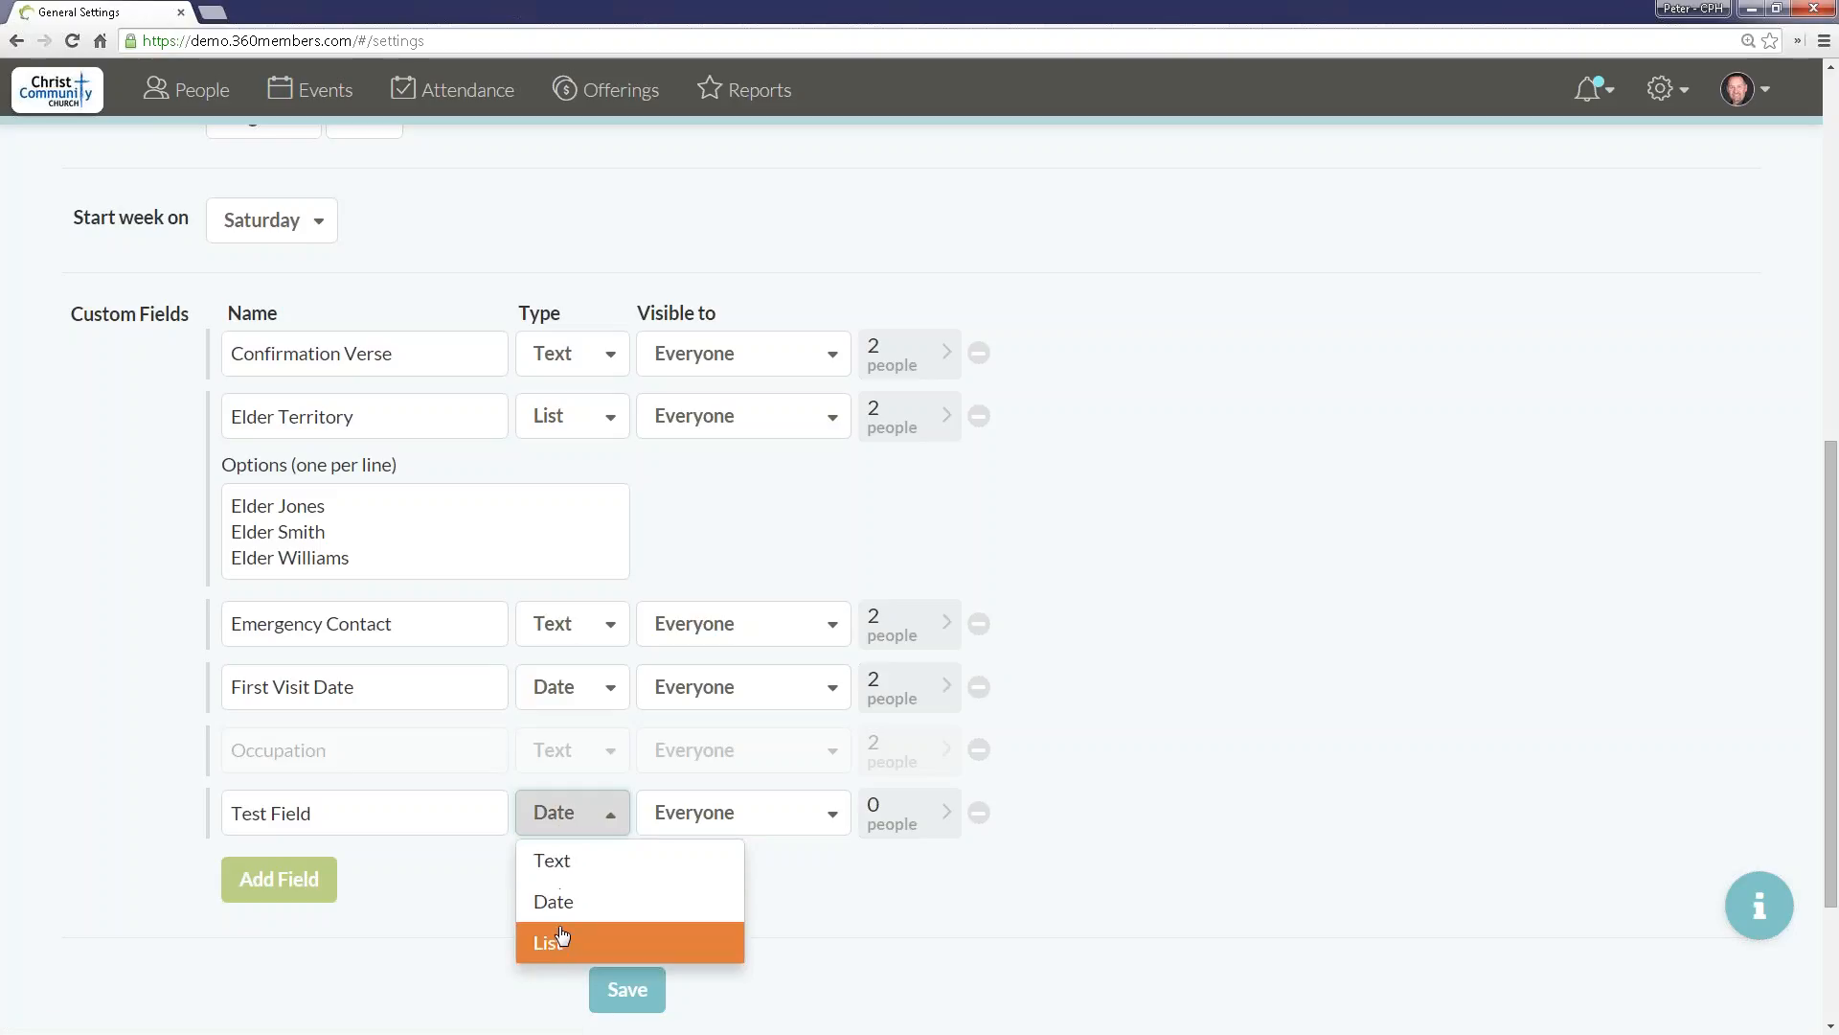
left_click(560, 939)
scroll(542, 905, "down", 1)
left_click(361, 822)
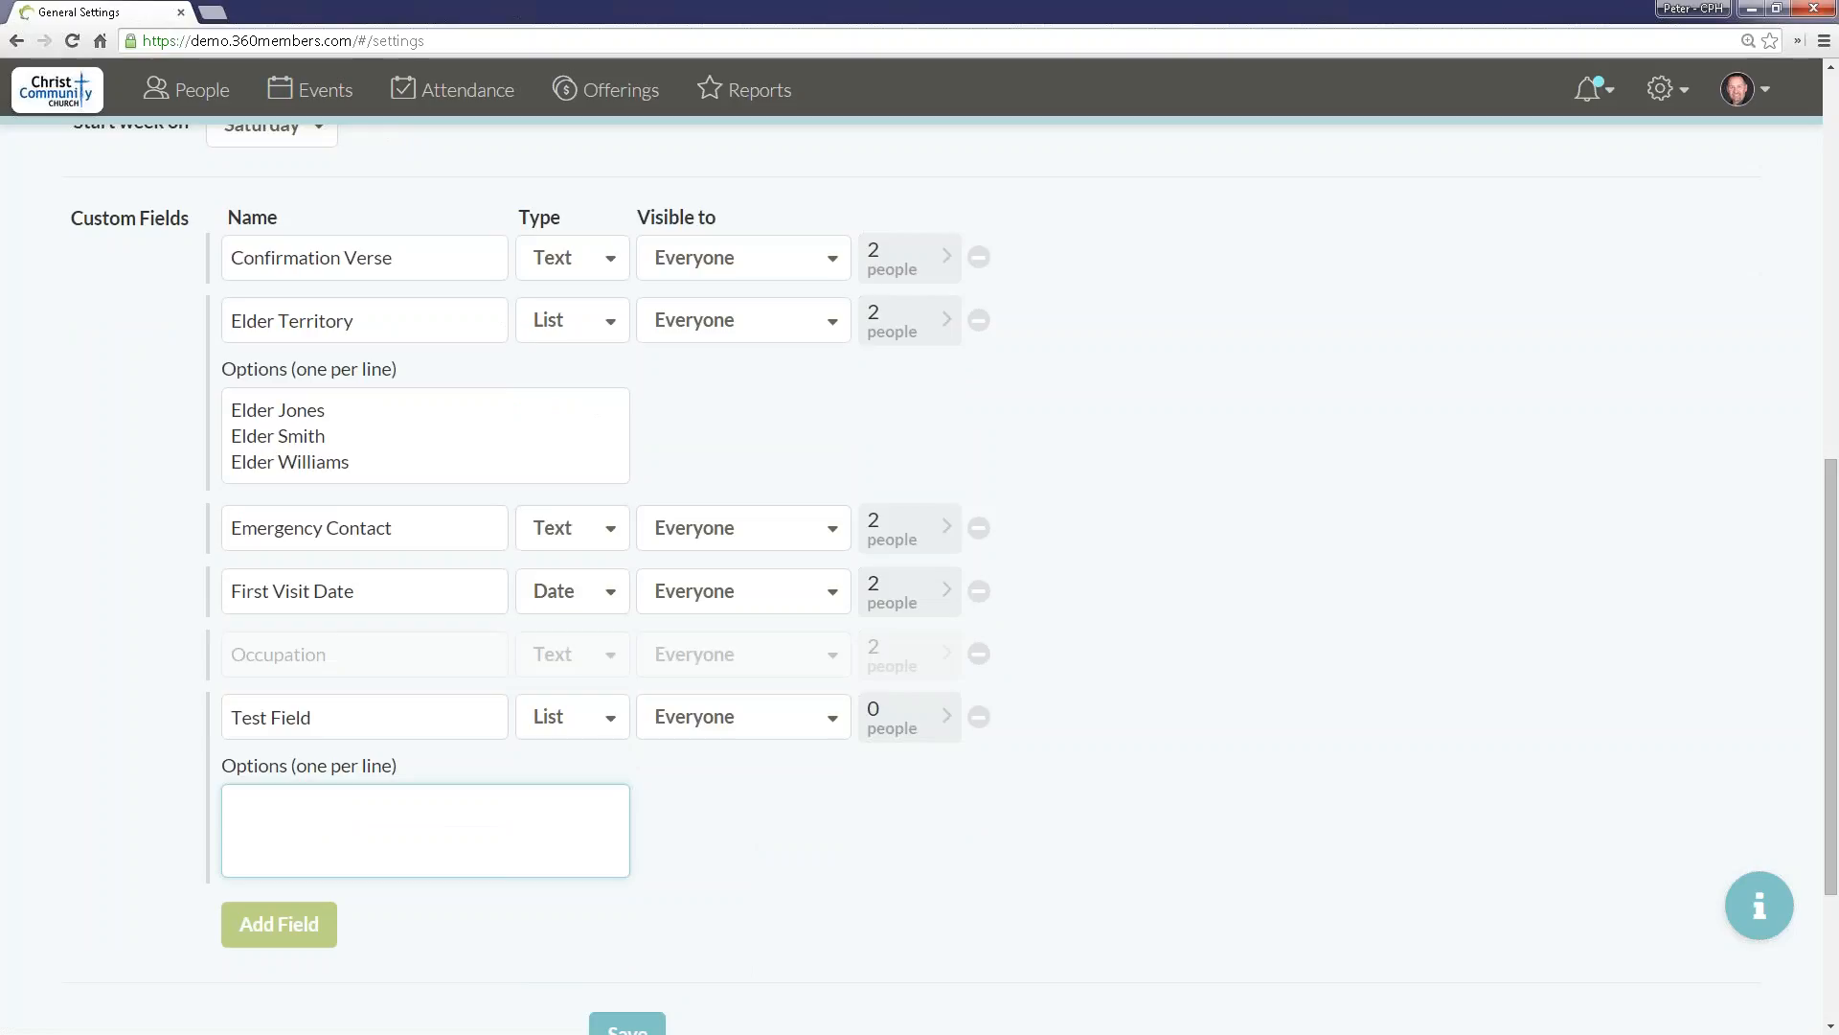
left_click_drag(362, 466, 261, 410)
left_click(362, 446)
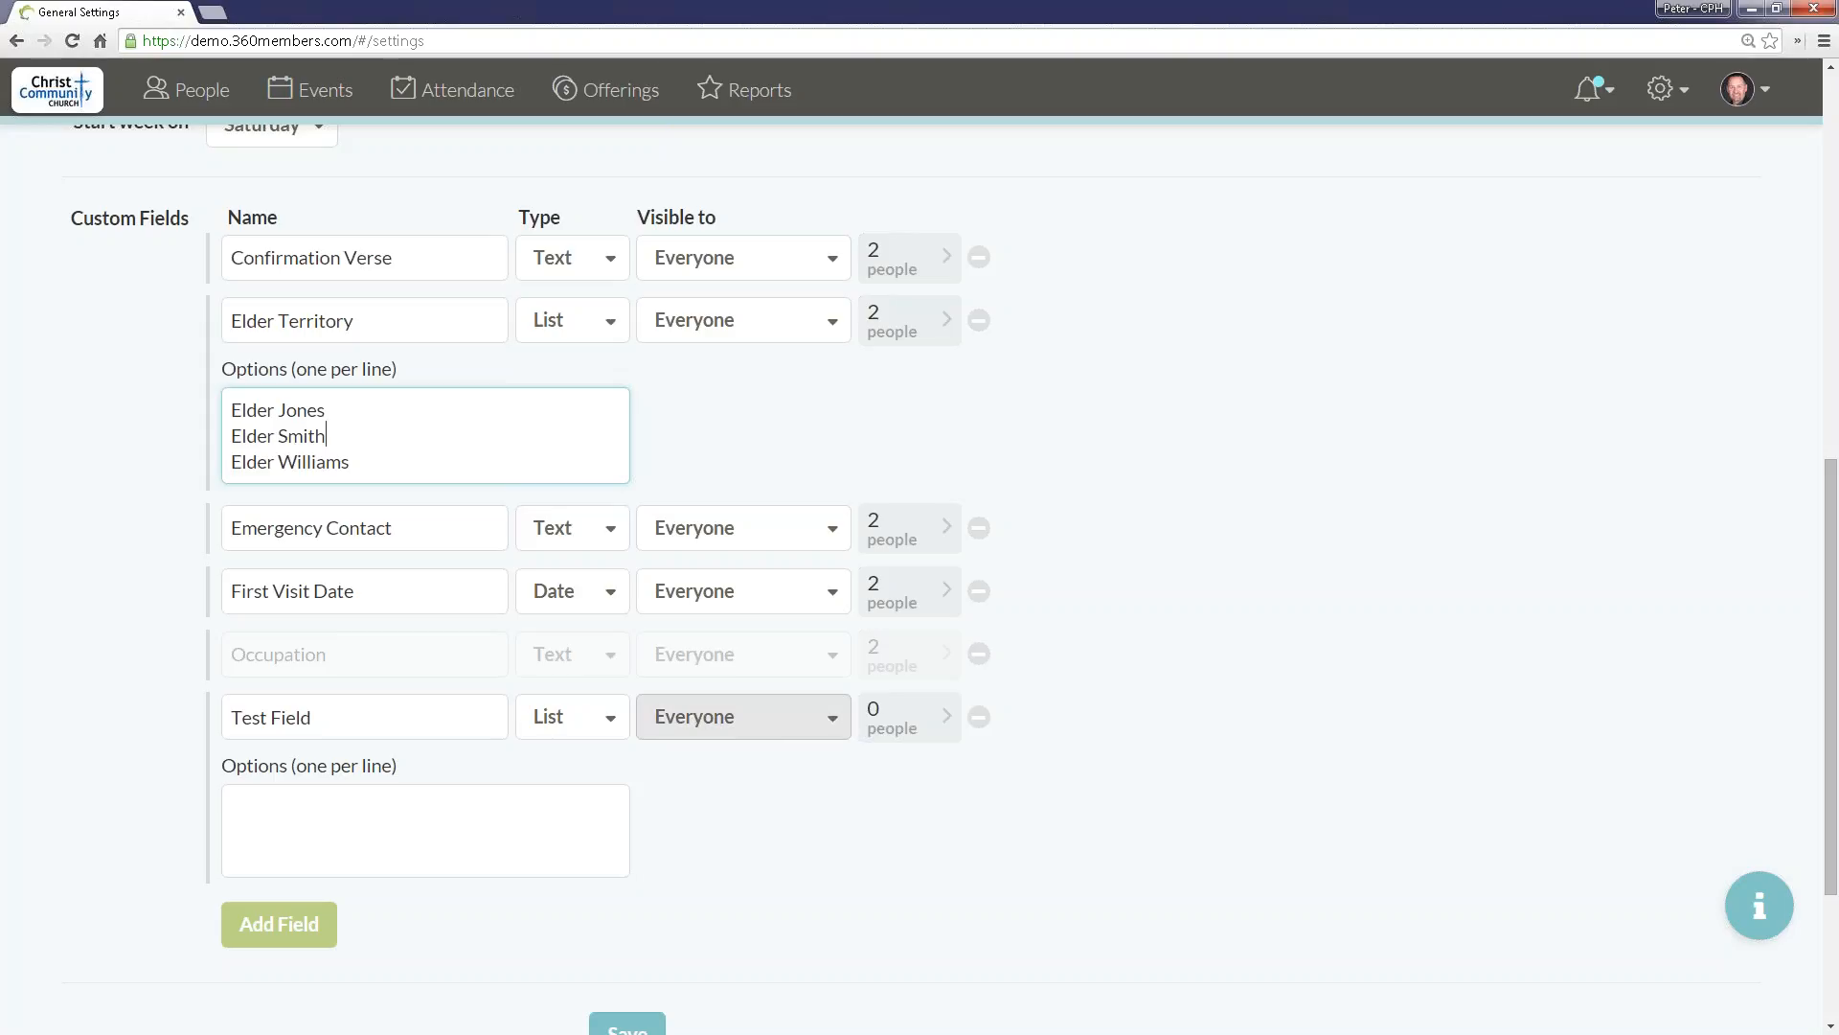
Step: Restrict the visibility of Test Field to Pastors
left_click(743, 717)
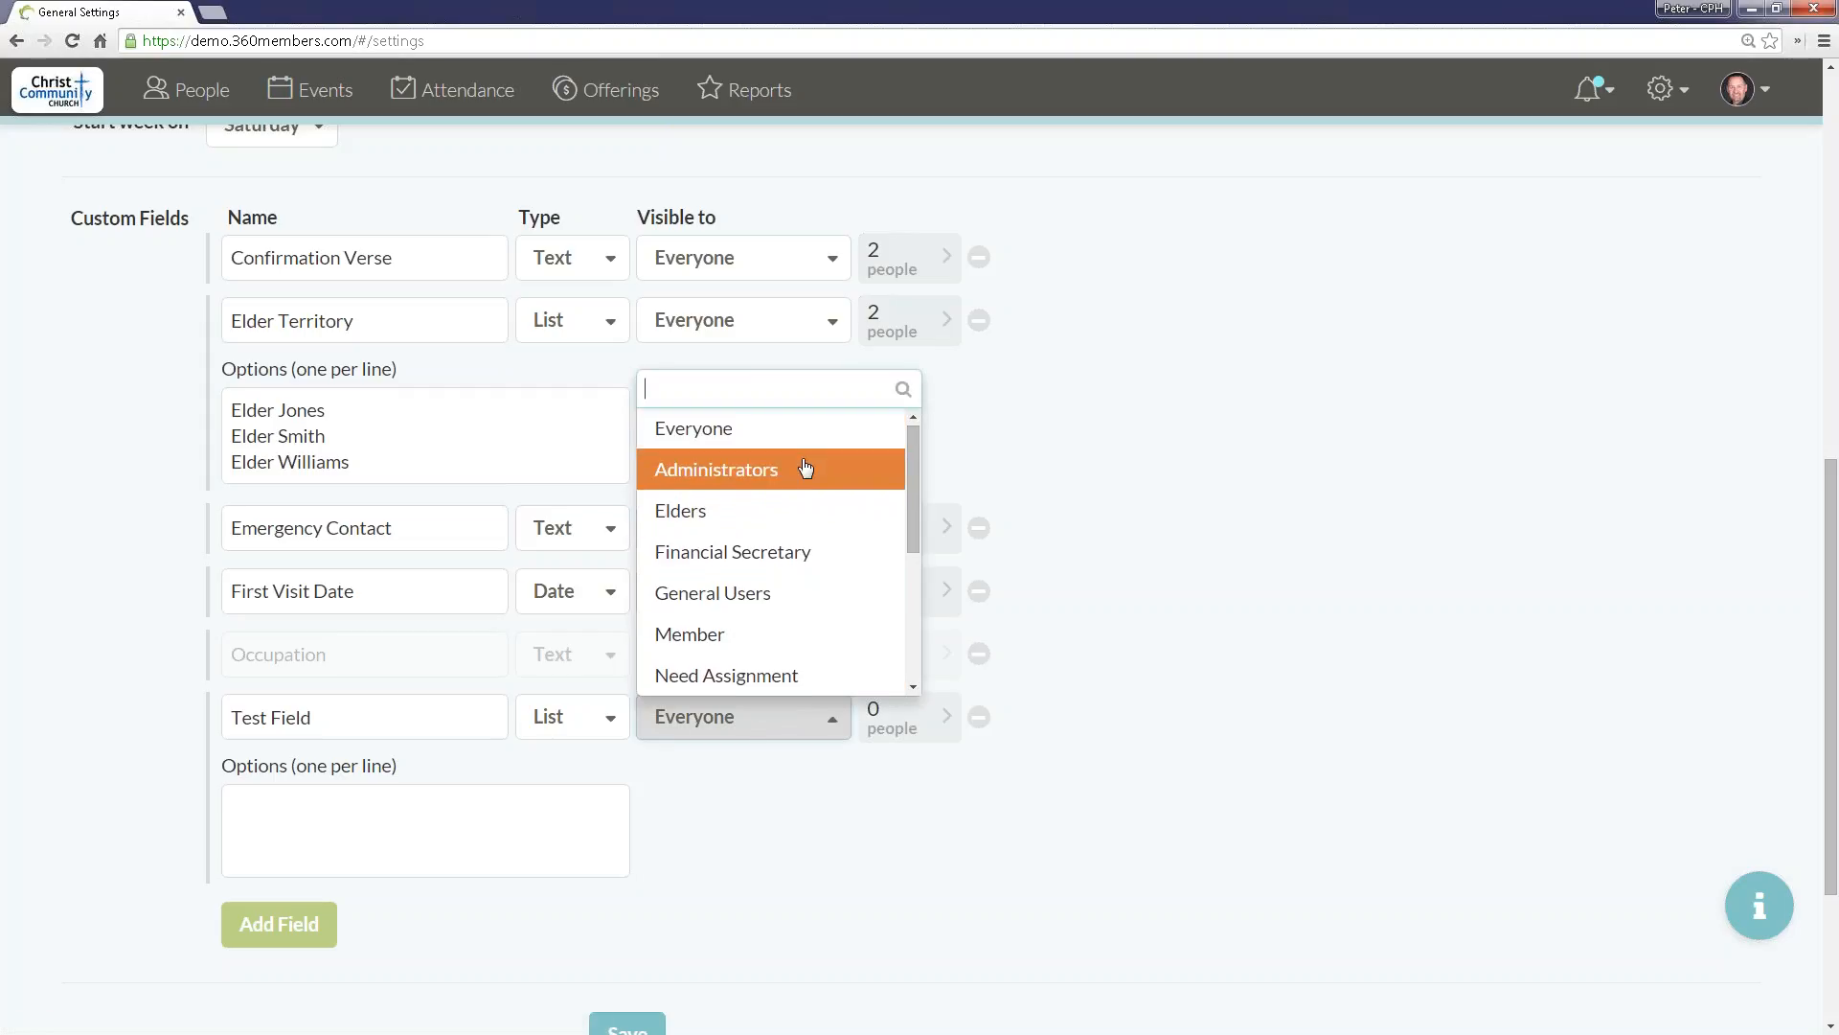
left_click_drag(912, 463, 941, 661)
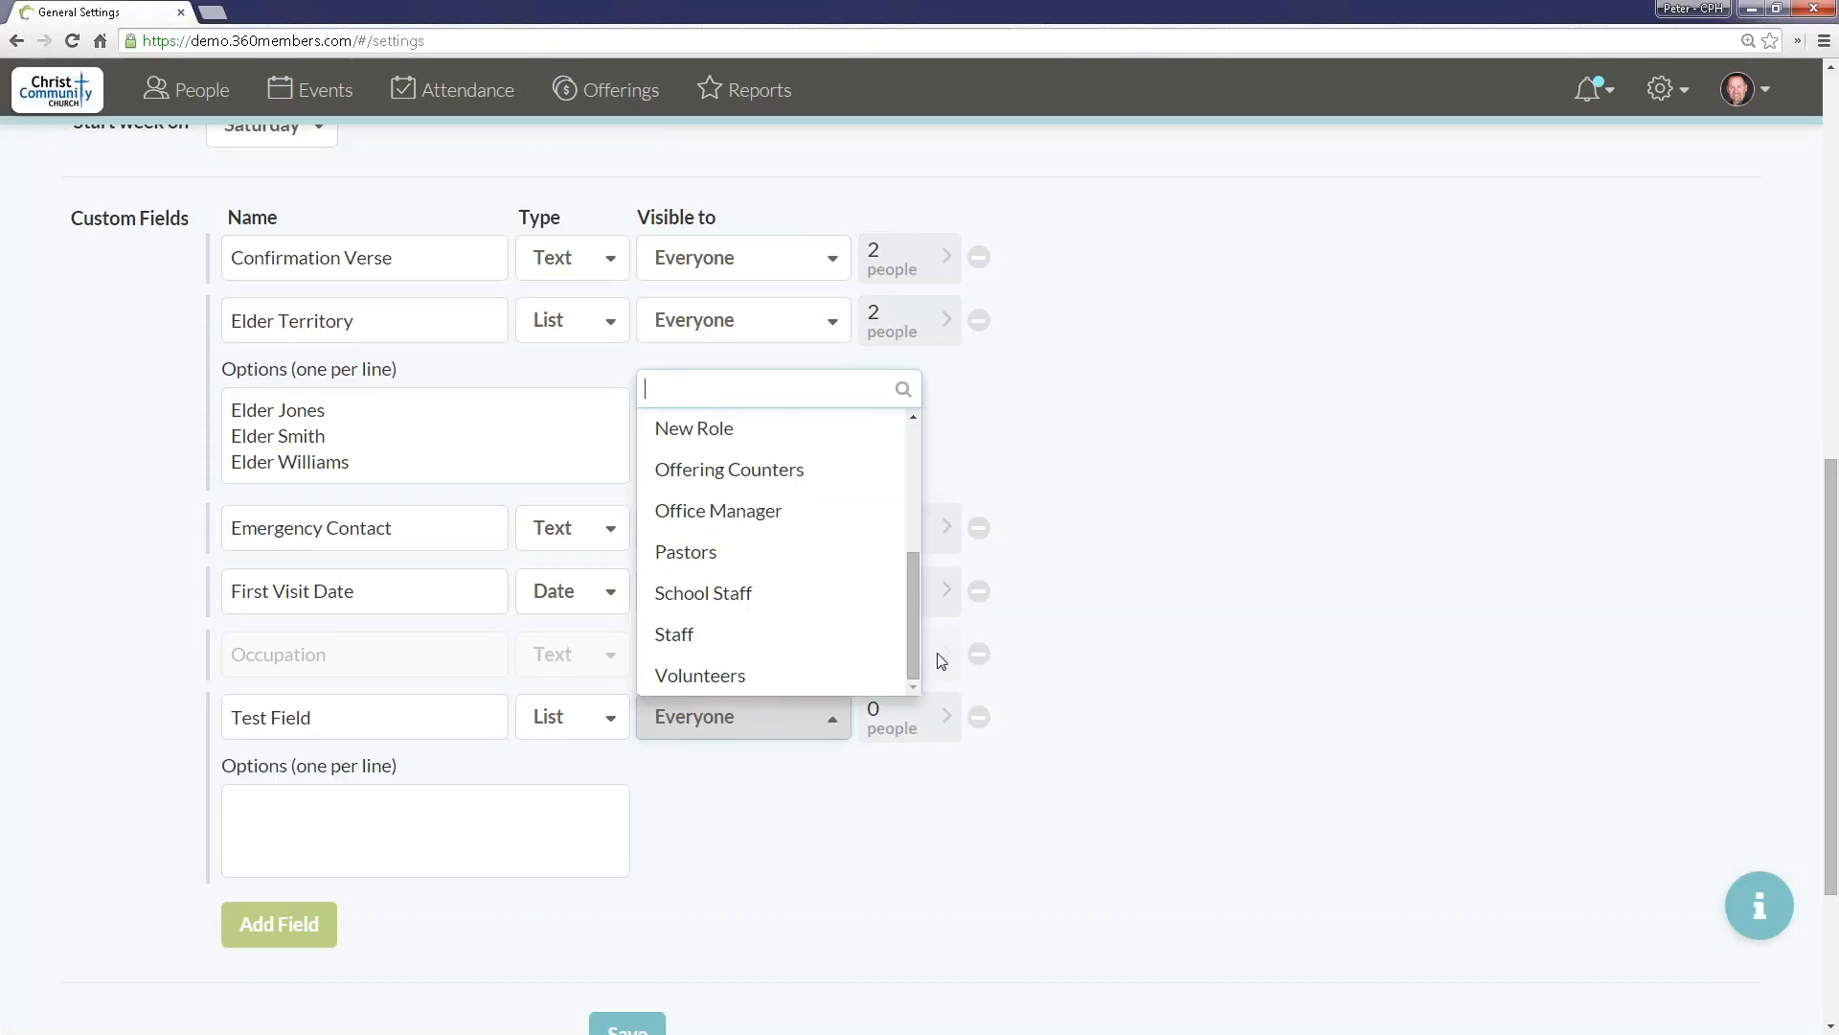
key("Up")
key("Up")
key("Up")
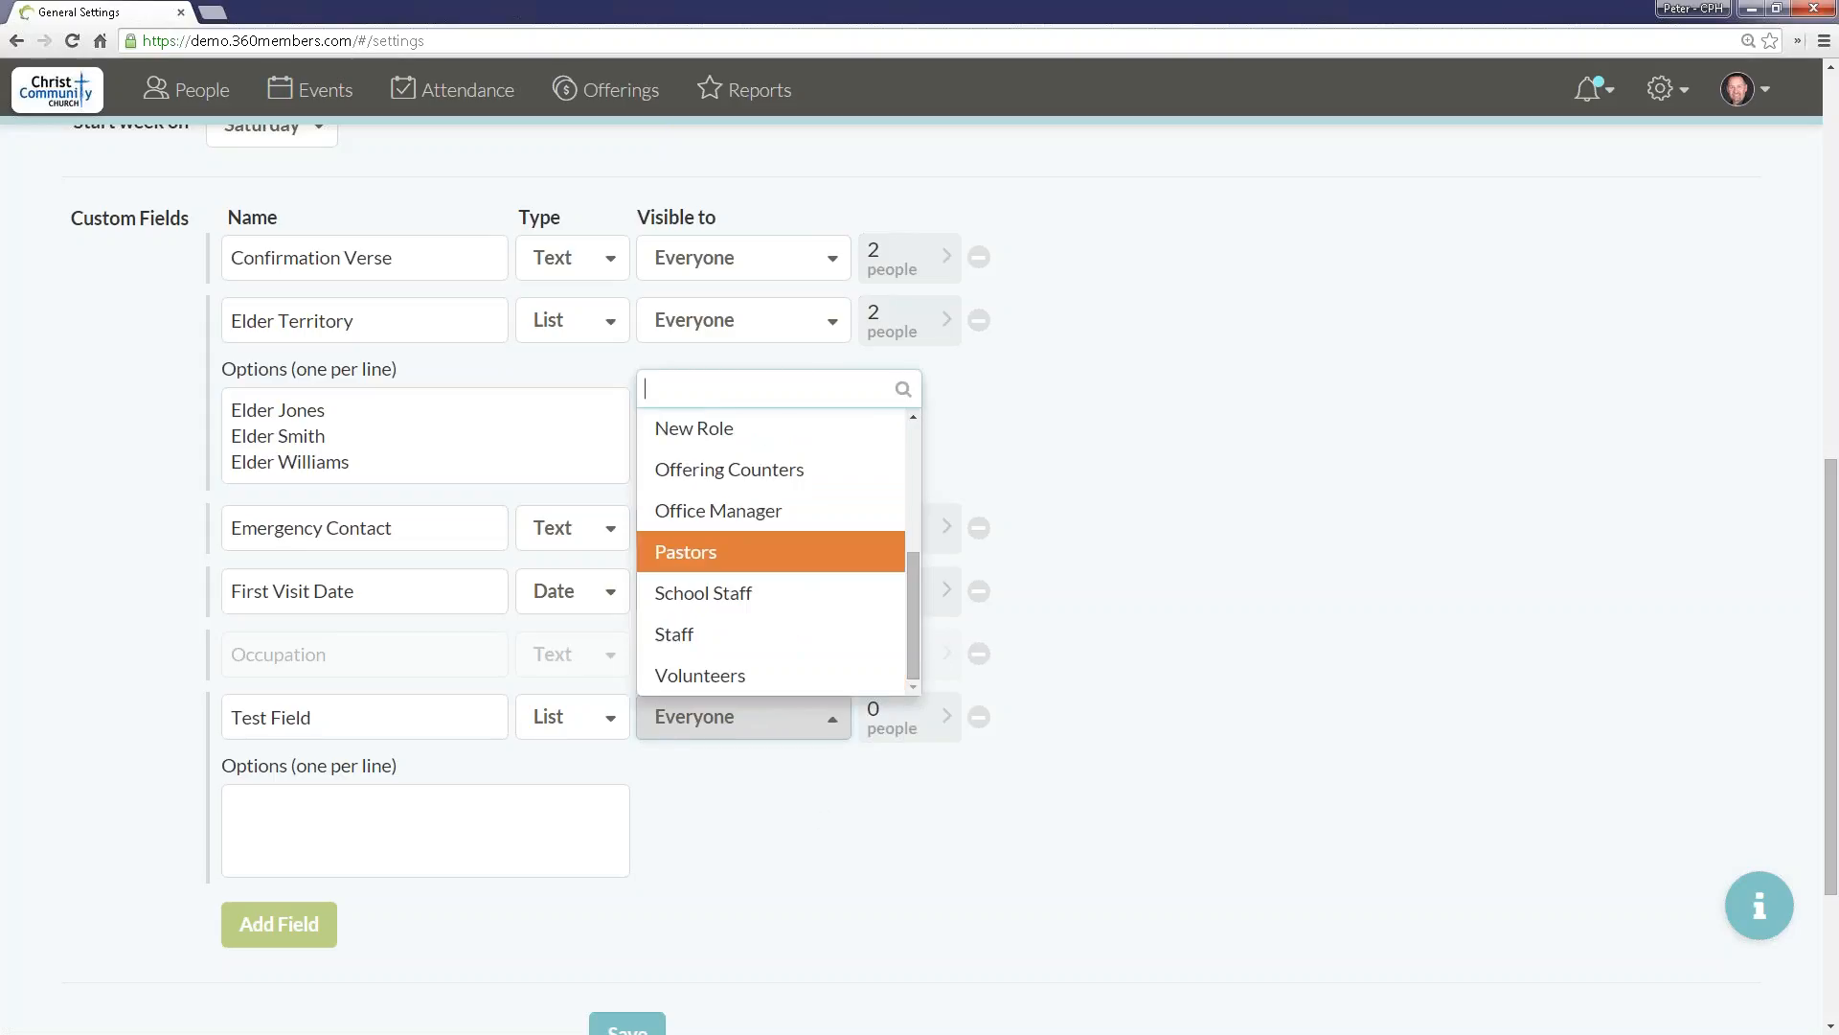
left_click(779, 556)
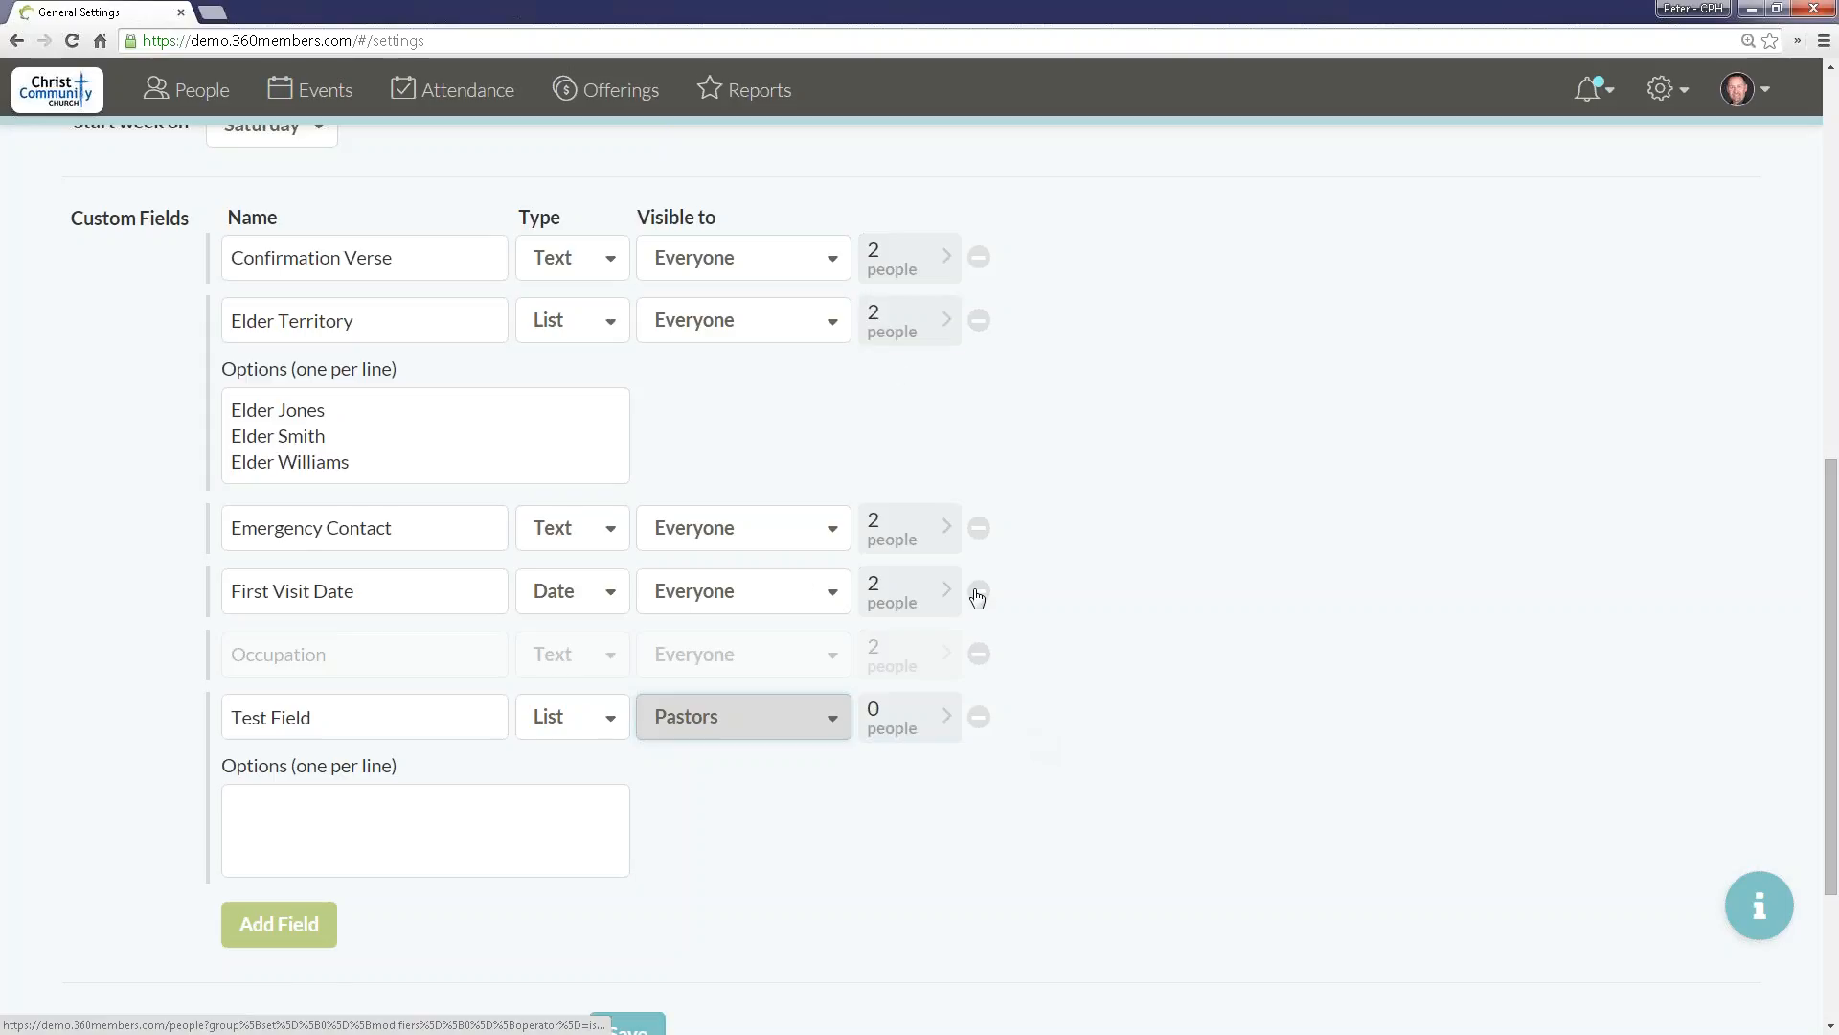
Step: View the people who have a Confirmation Verse value, and switch the people list to the Baptized Teen Males in August group
left_click(893, 276)
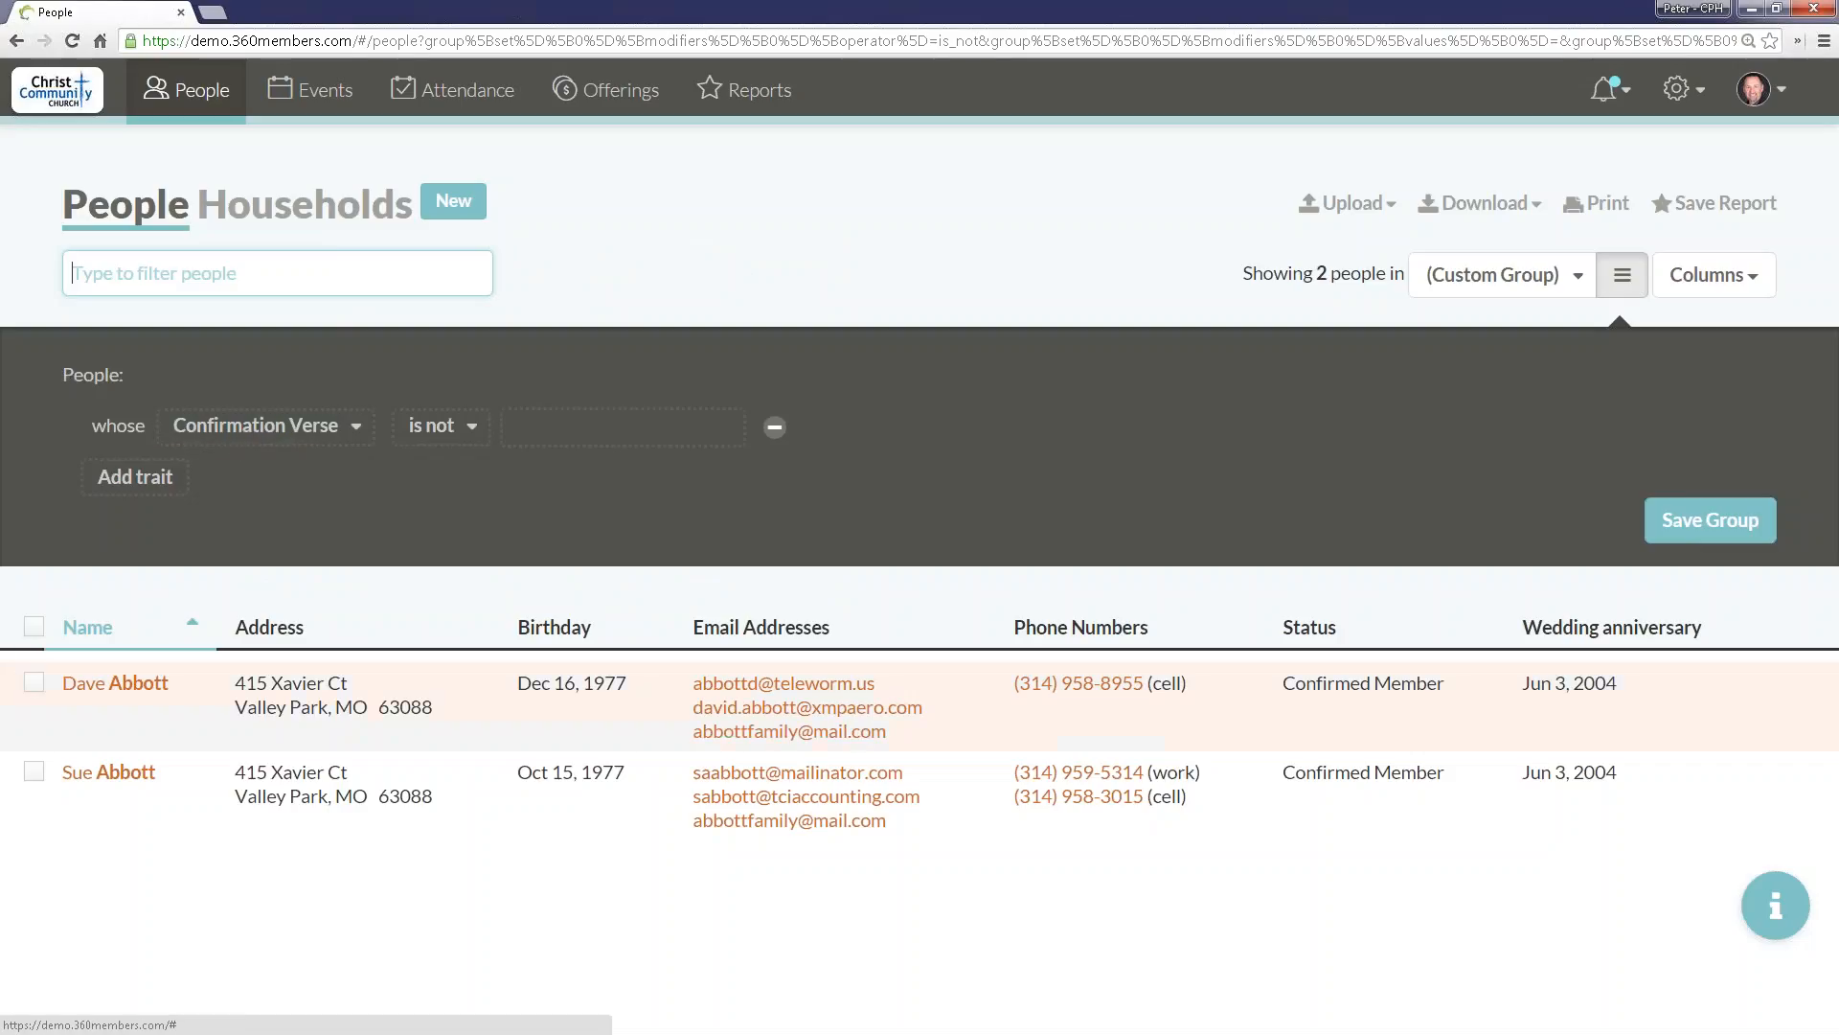
left_click(1555, 291)
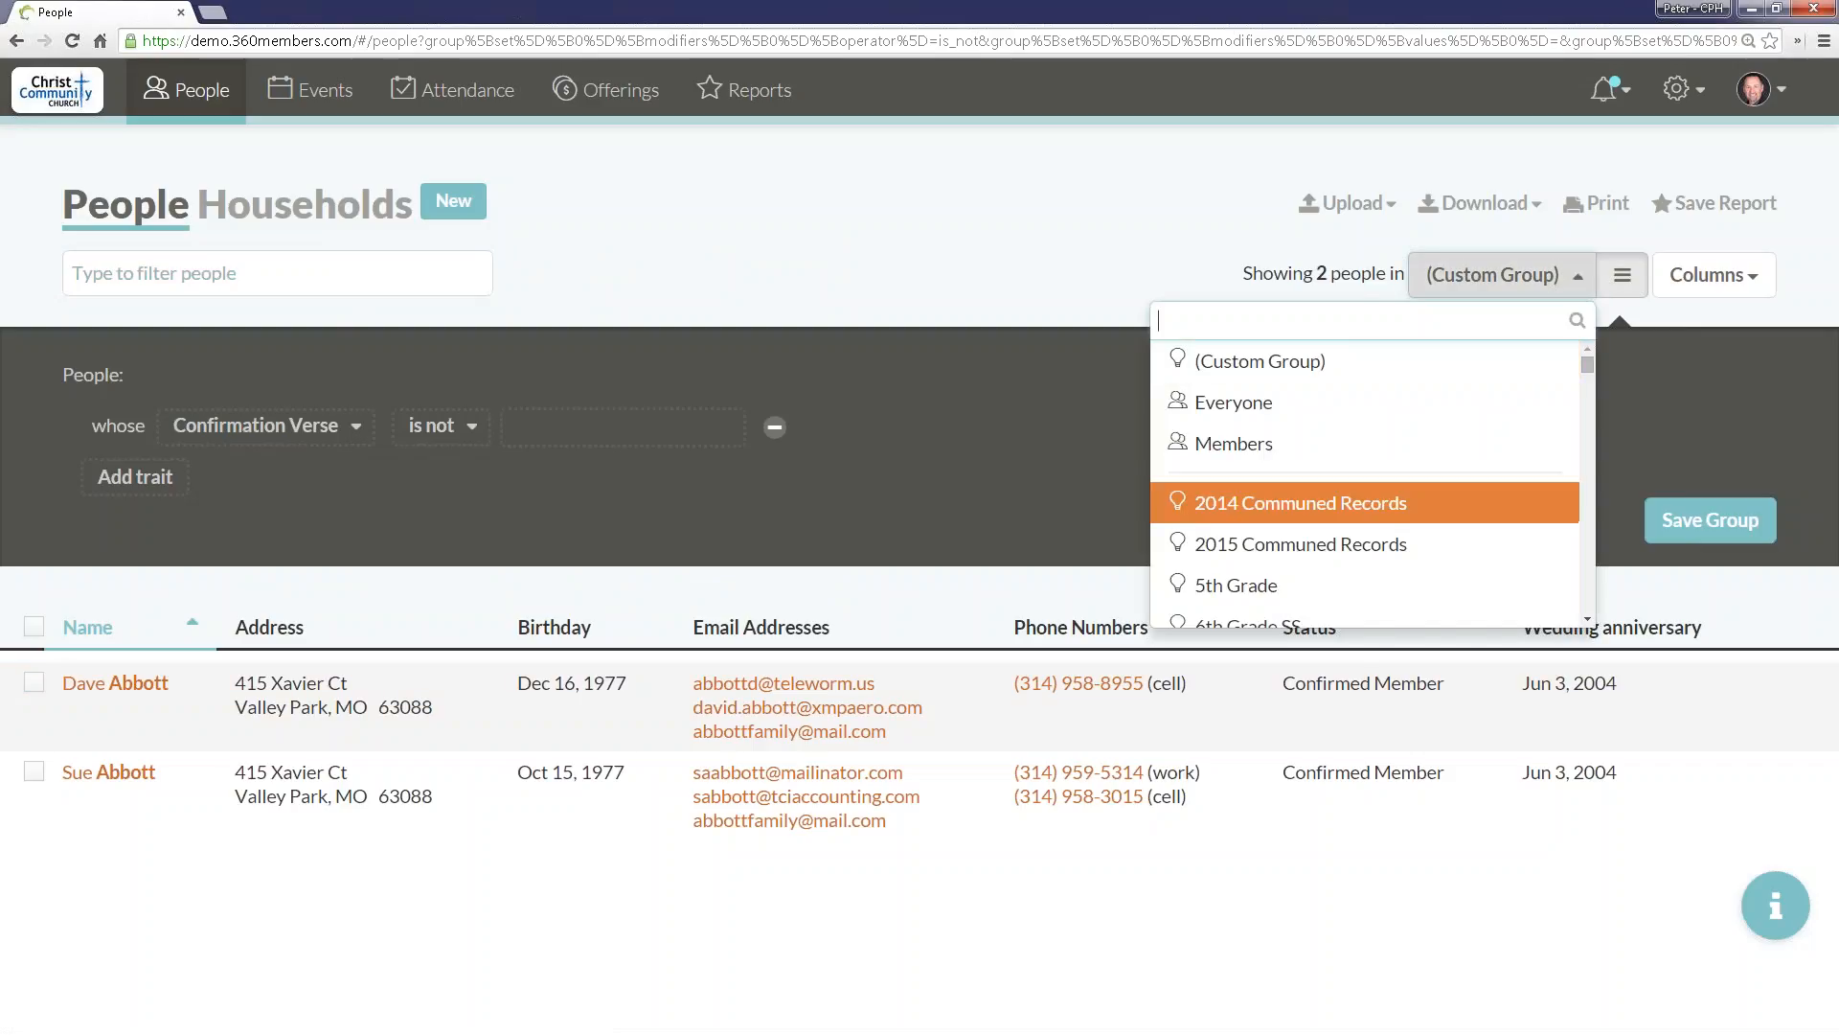
scroll(1318, 438, "down", 5)
scroll(1327, 479, "down", 1)
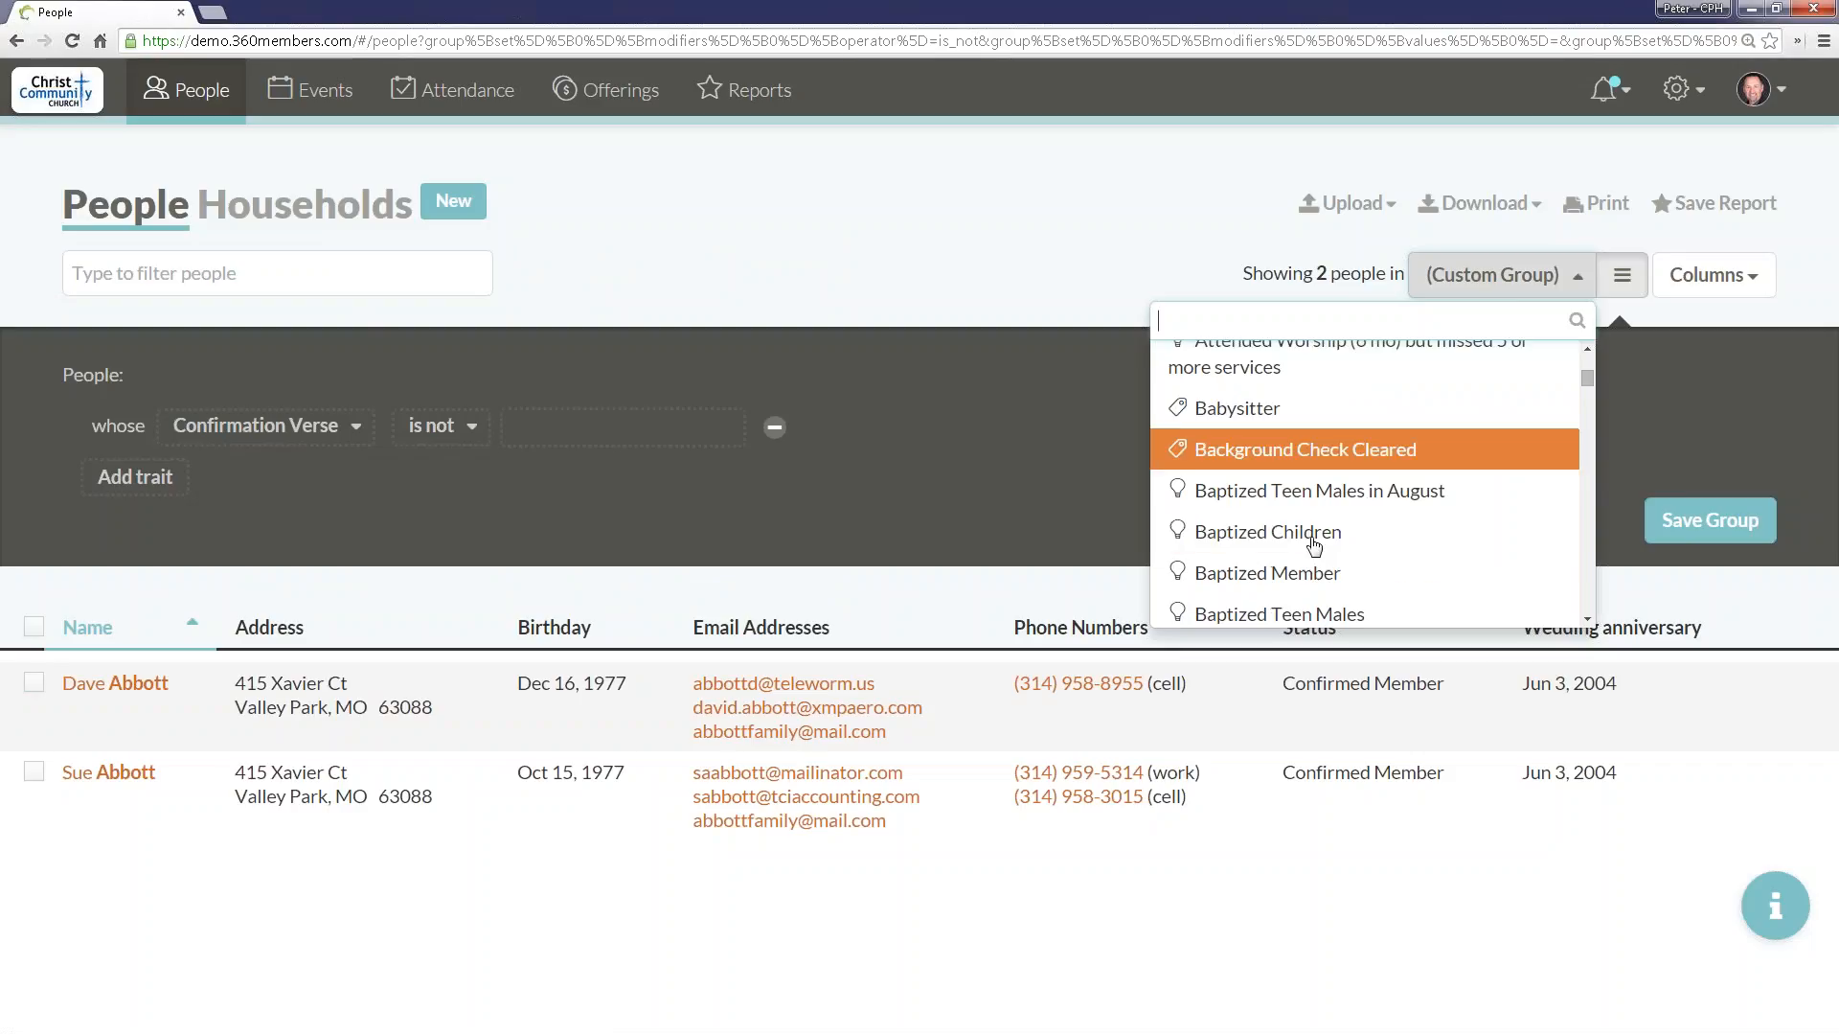
left_click(1330, 492)
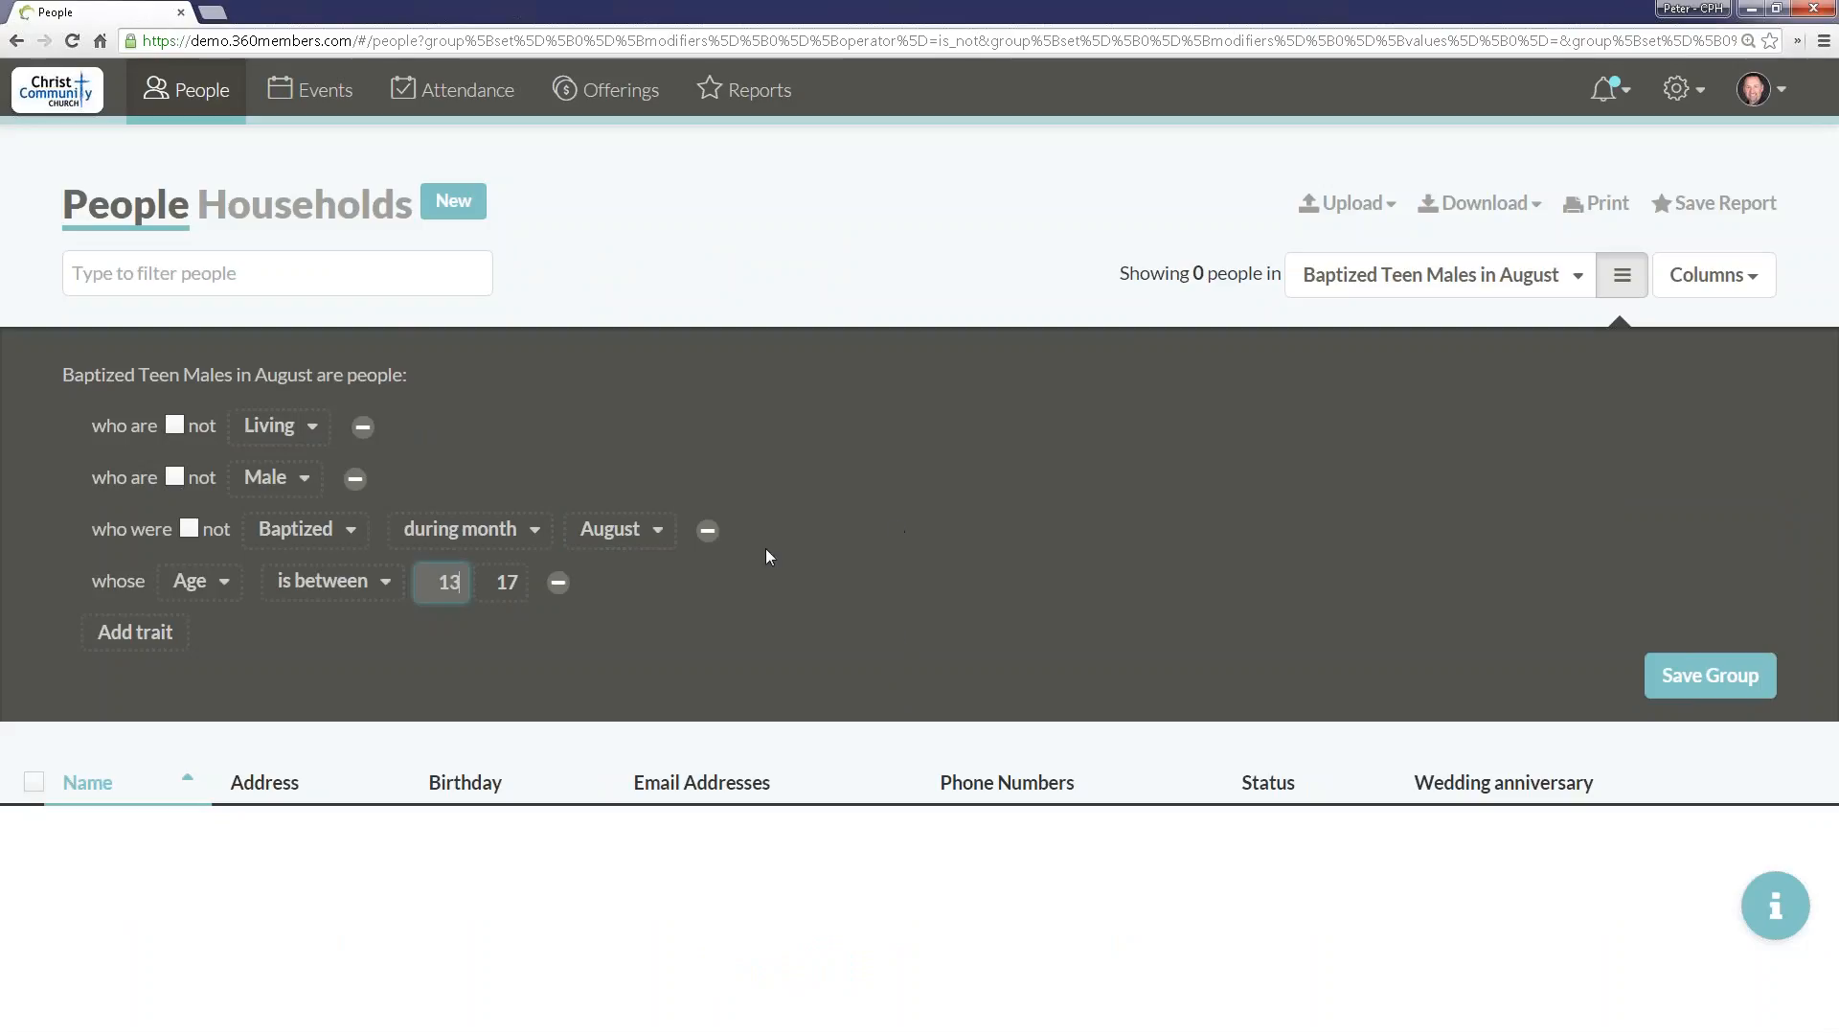
Step: Add another trait to the Baptized Teen Males in August group and browse the available trait choices
left_click(135, 632)
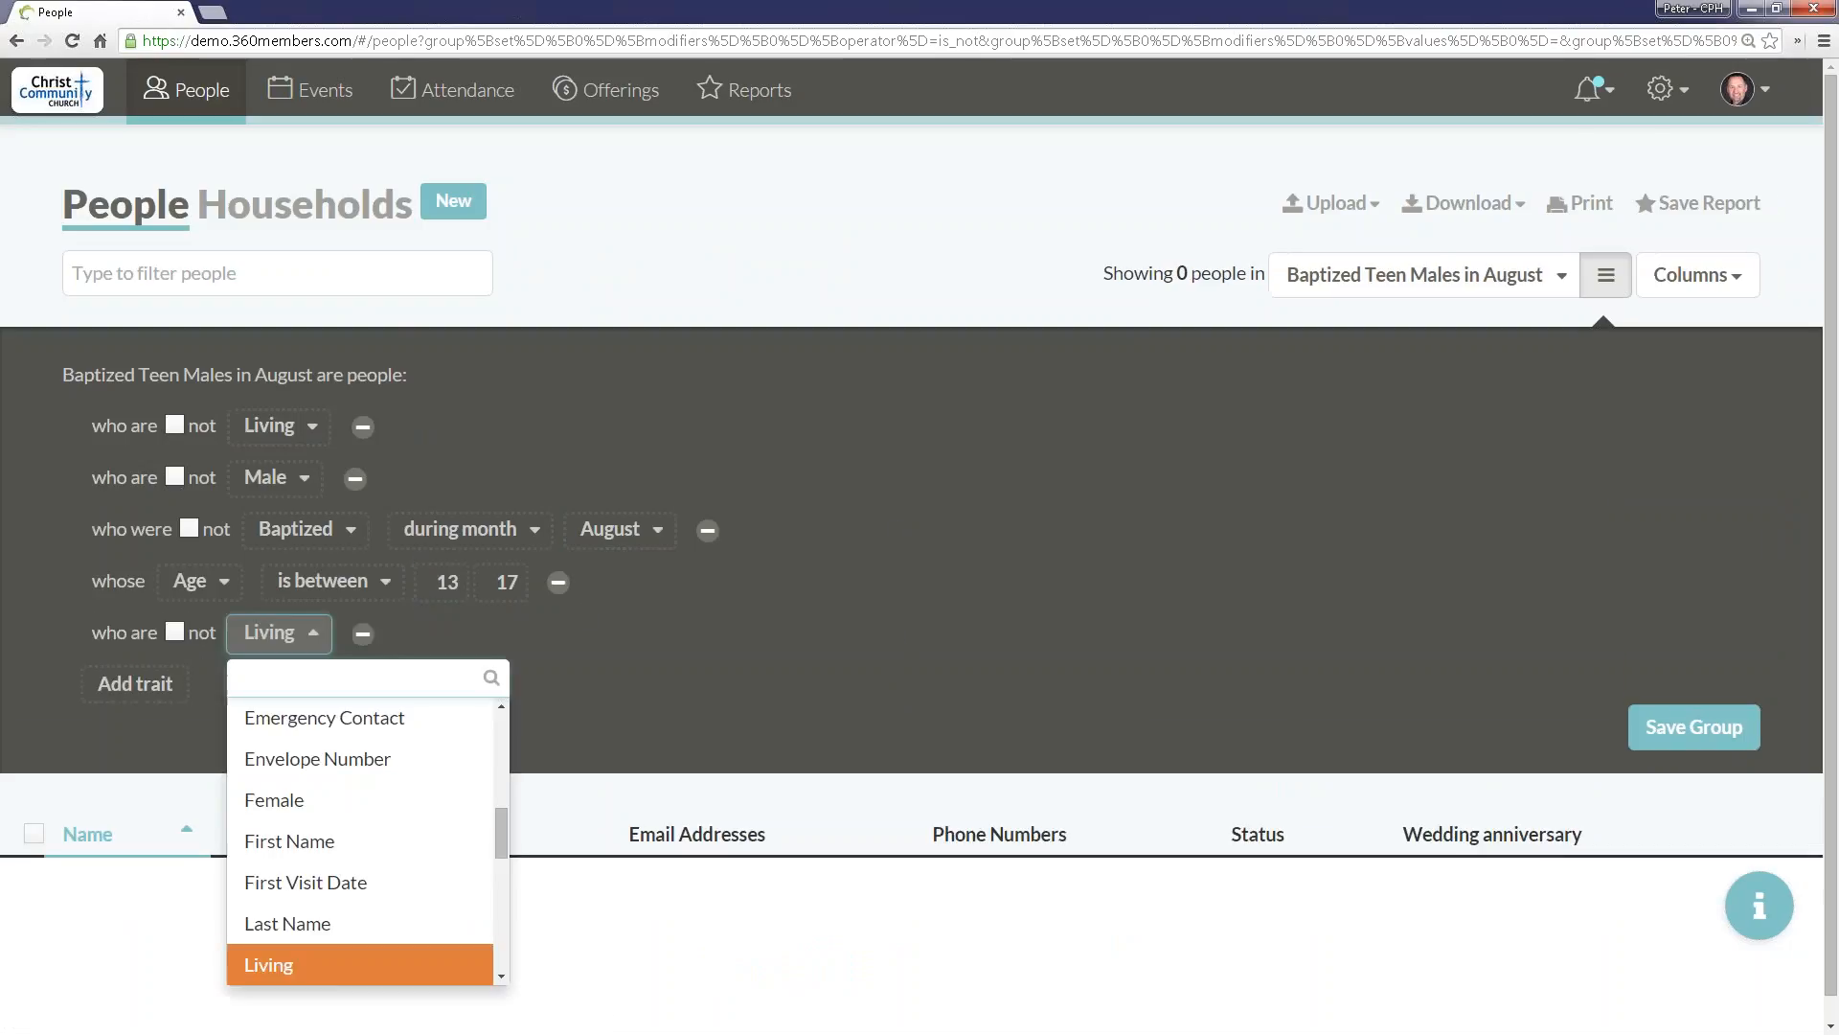
scroll(496, 818, "up", 6)
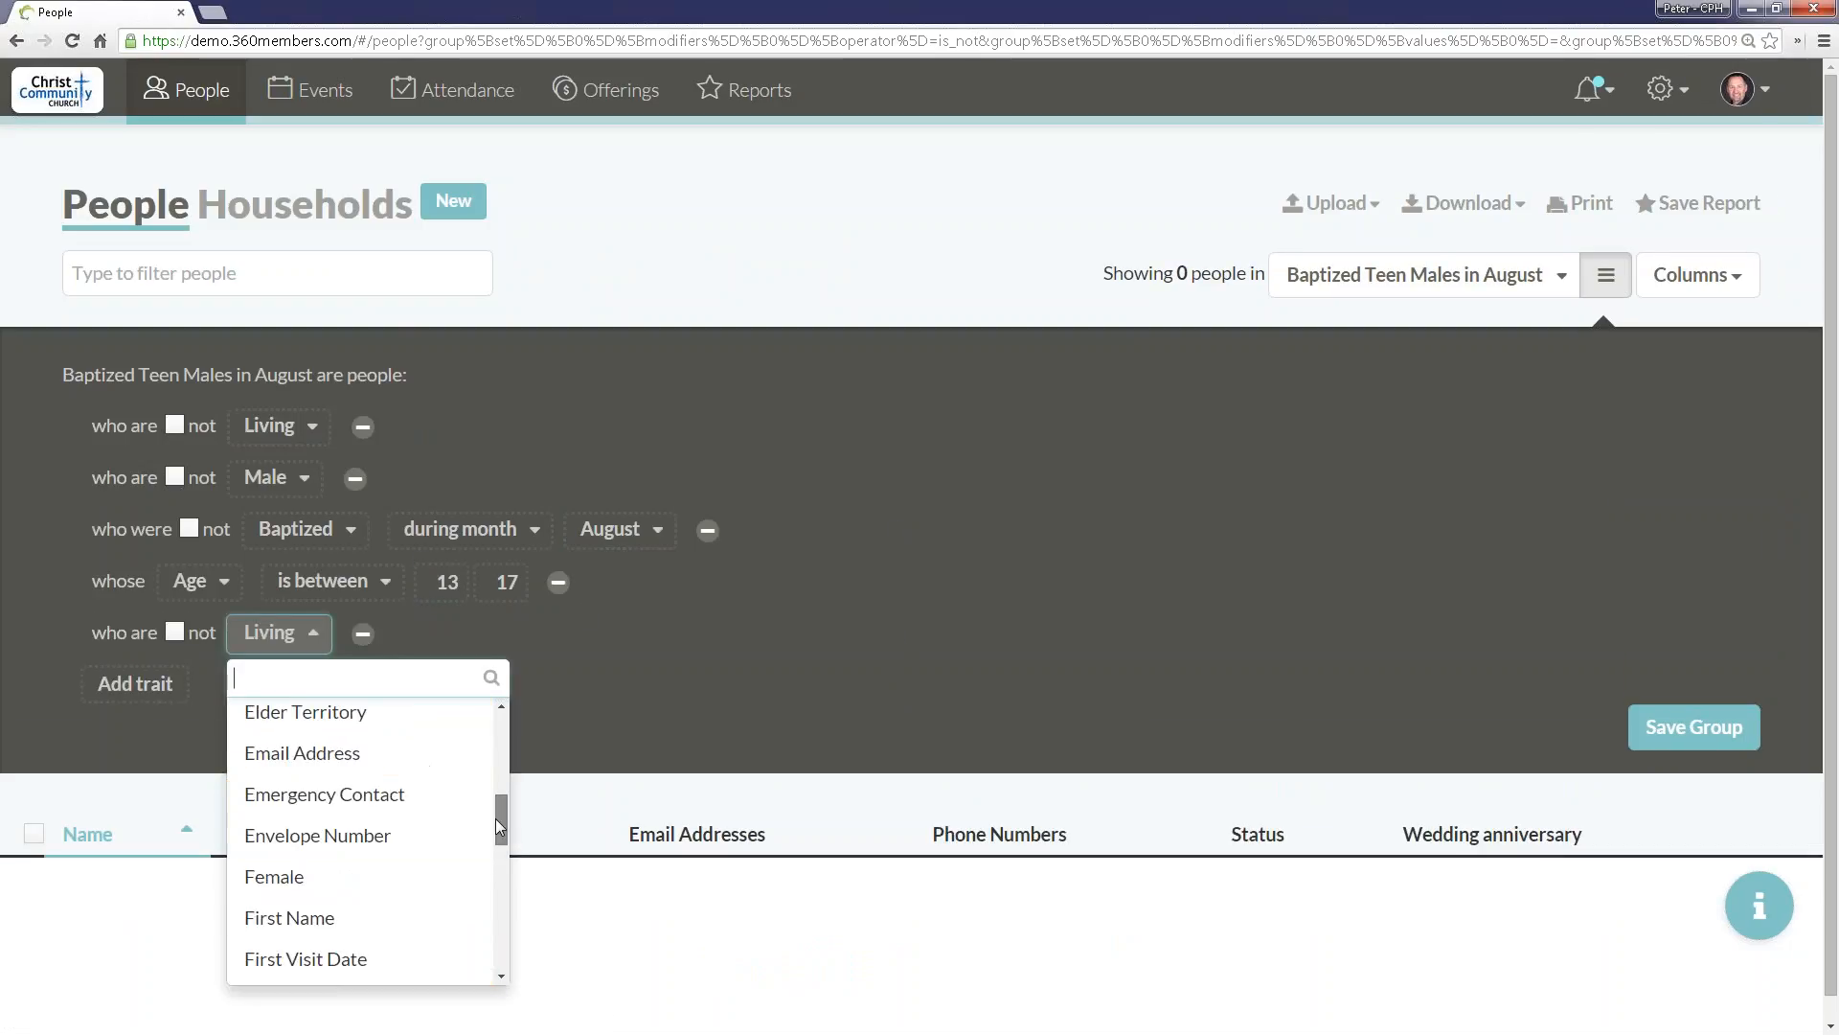
scroll(483, 762, "up", 2)
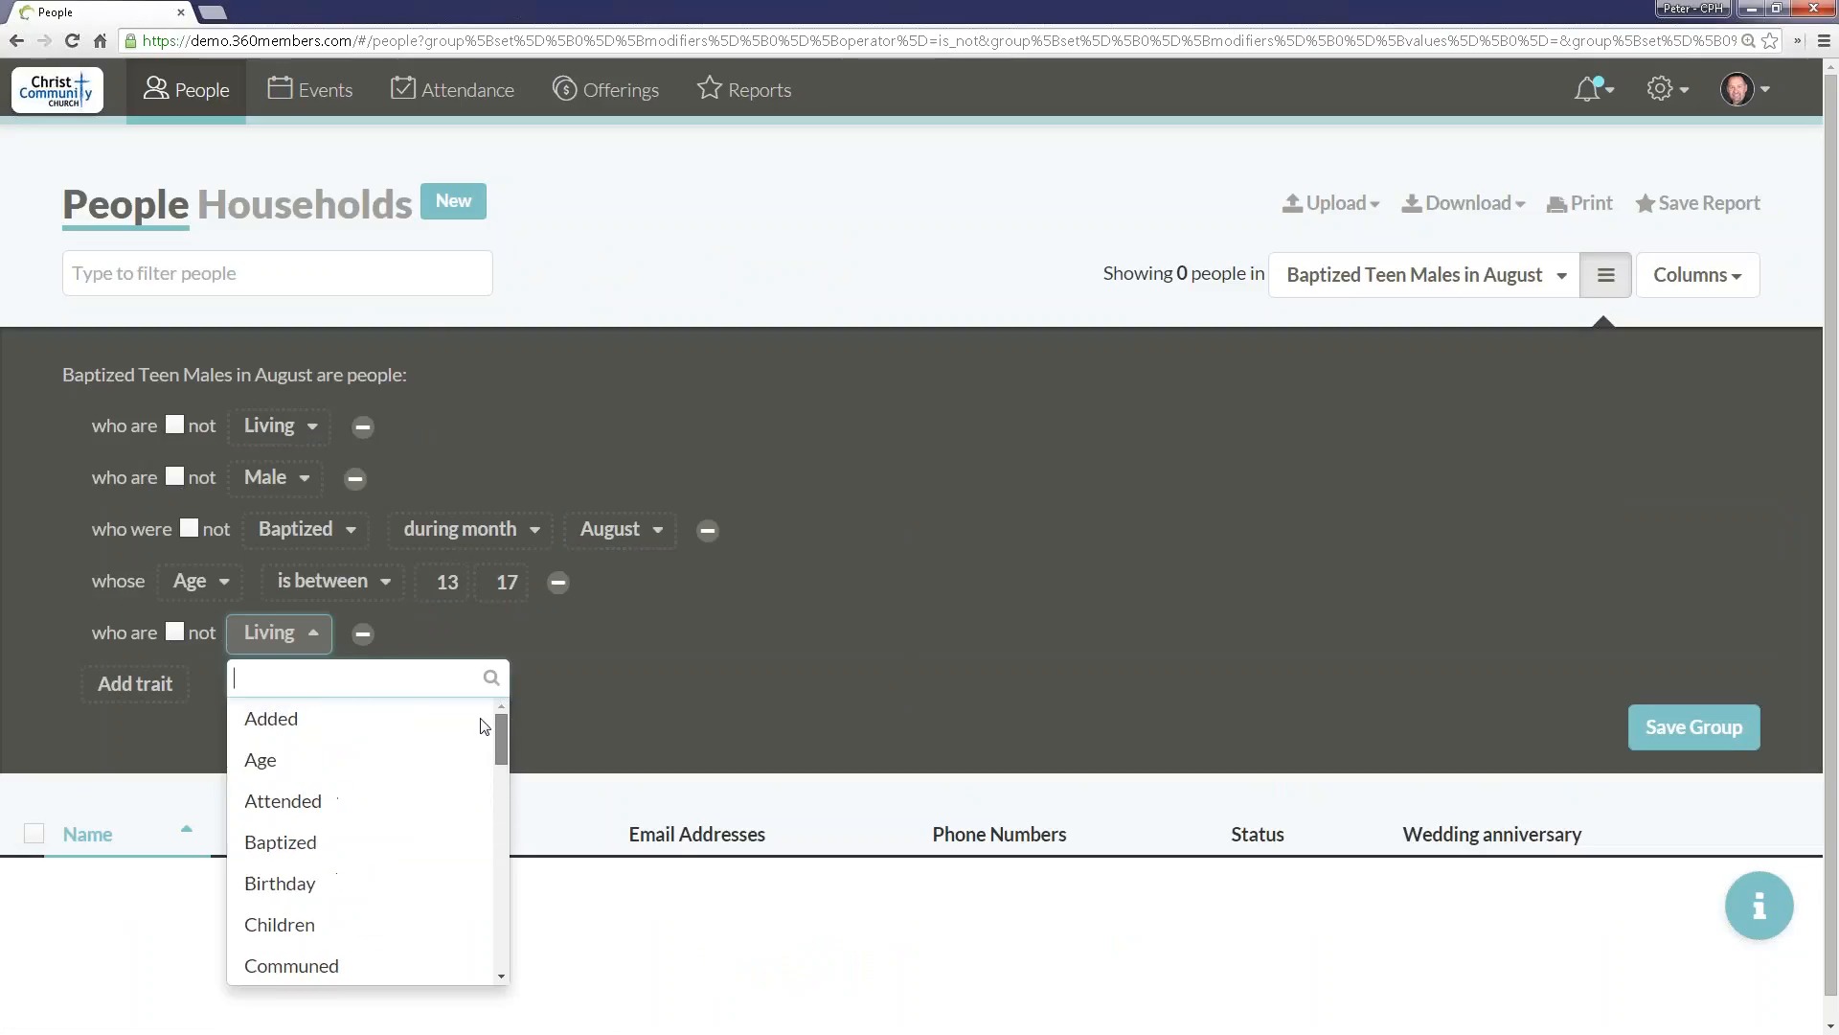
scroll(493, 792, "down", 10)
scroll(476, 932, "up", 10)
left_click(958, 565)
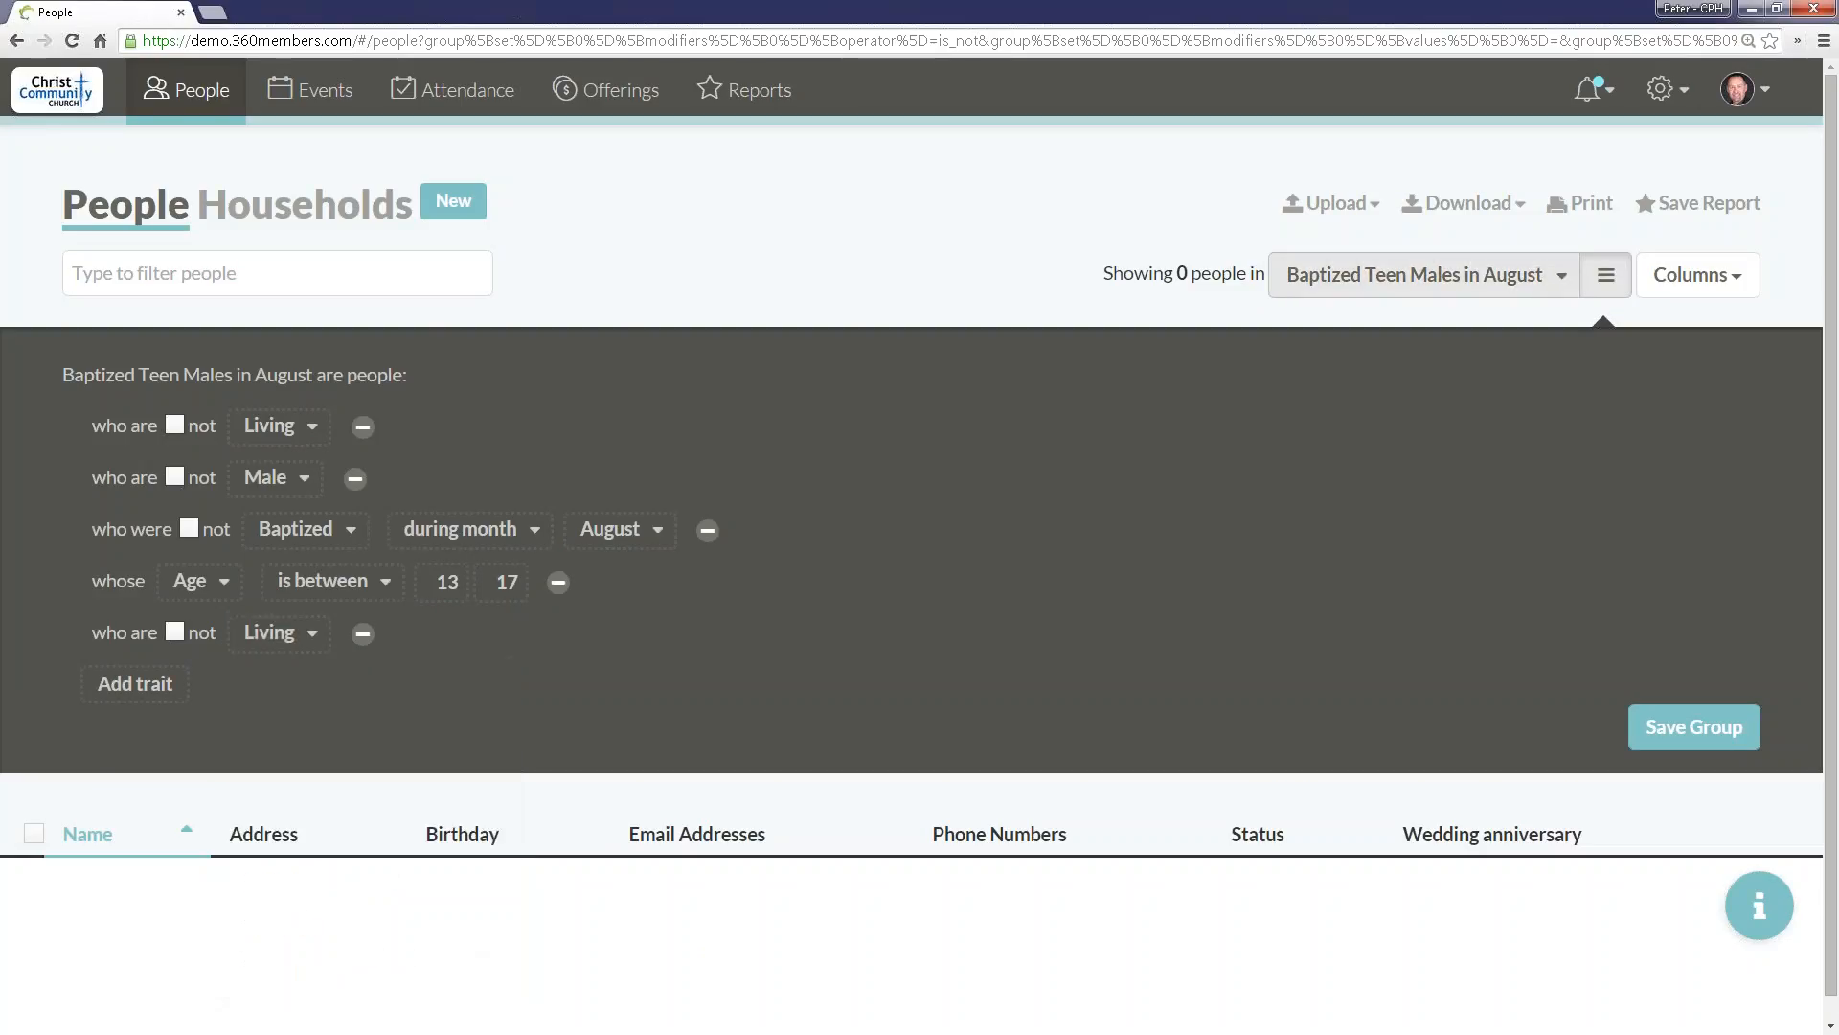
Step: Return to the main people list and show the Members group
left_click(158, 97)
right_click(1471, 361)
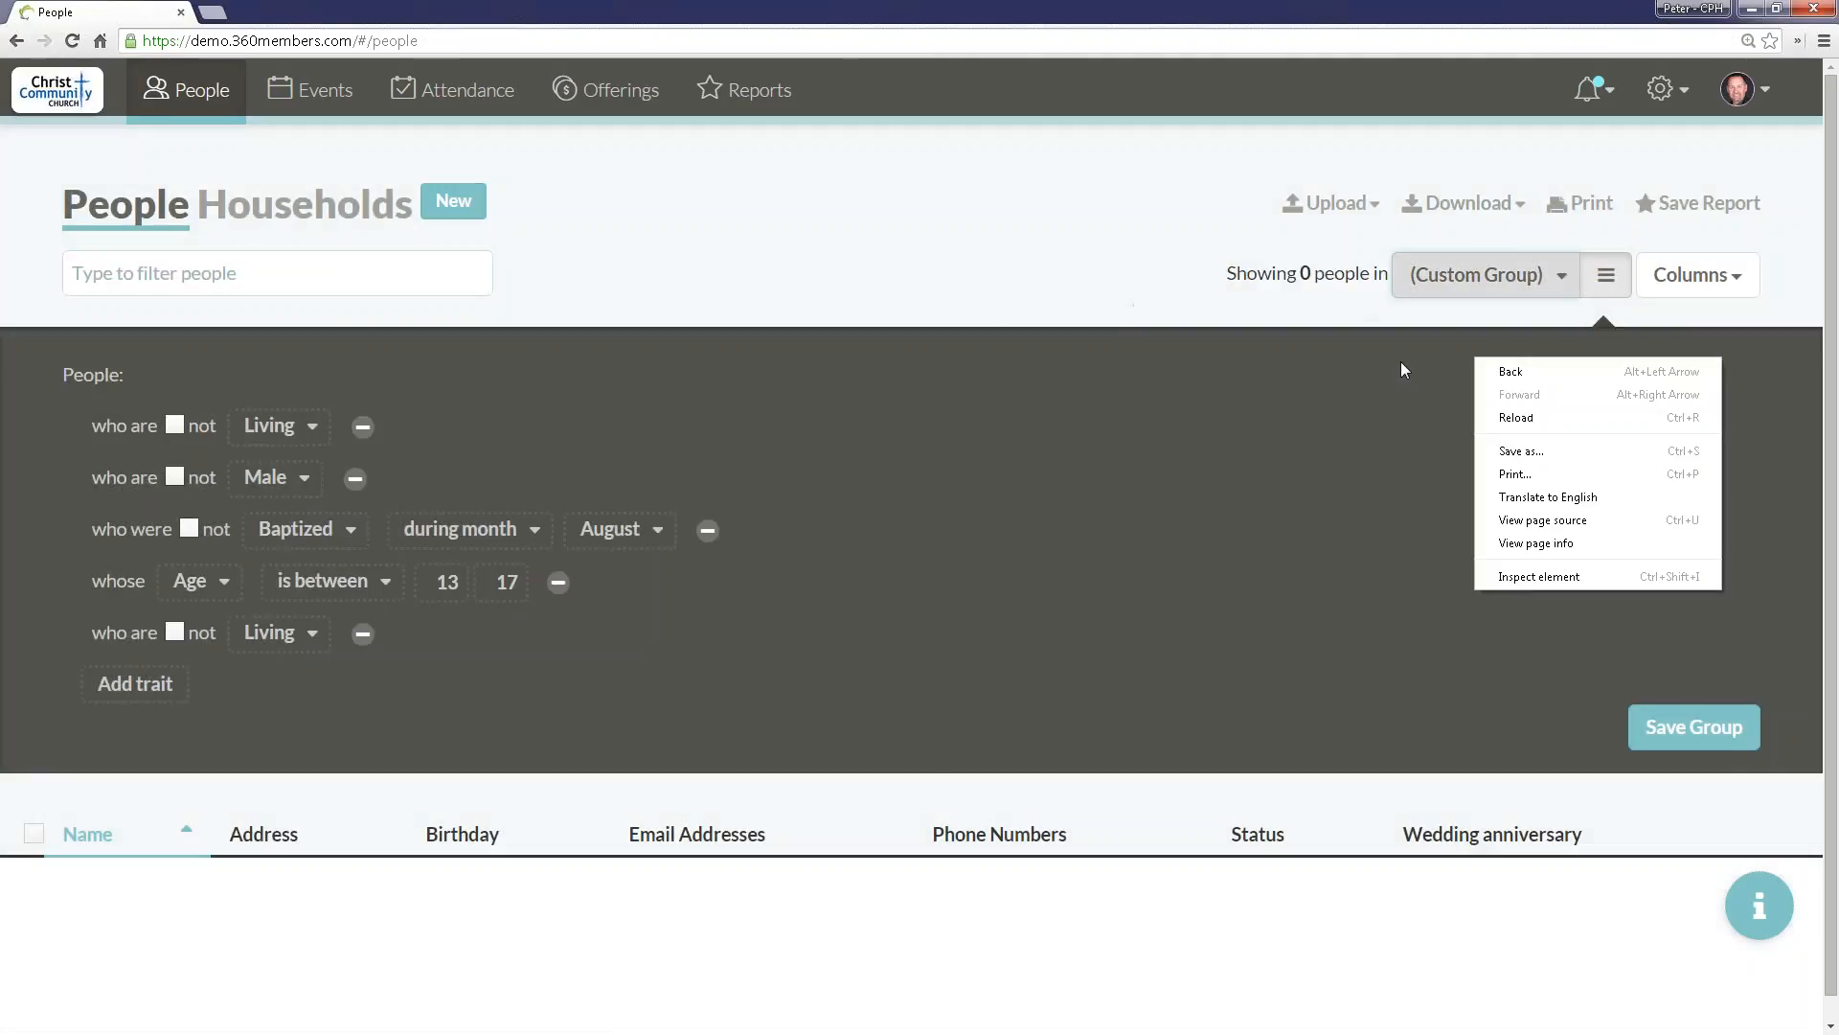
left_click(1476, 274)
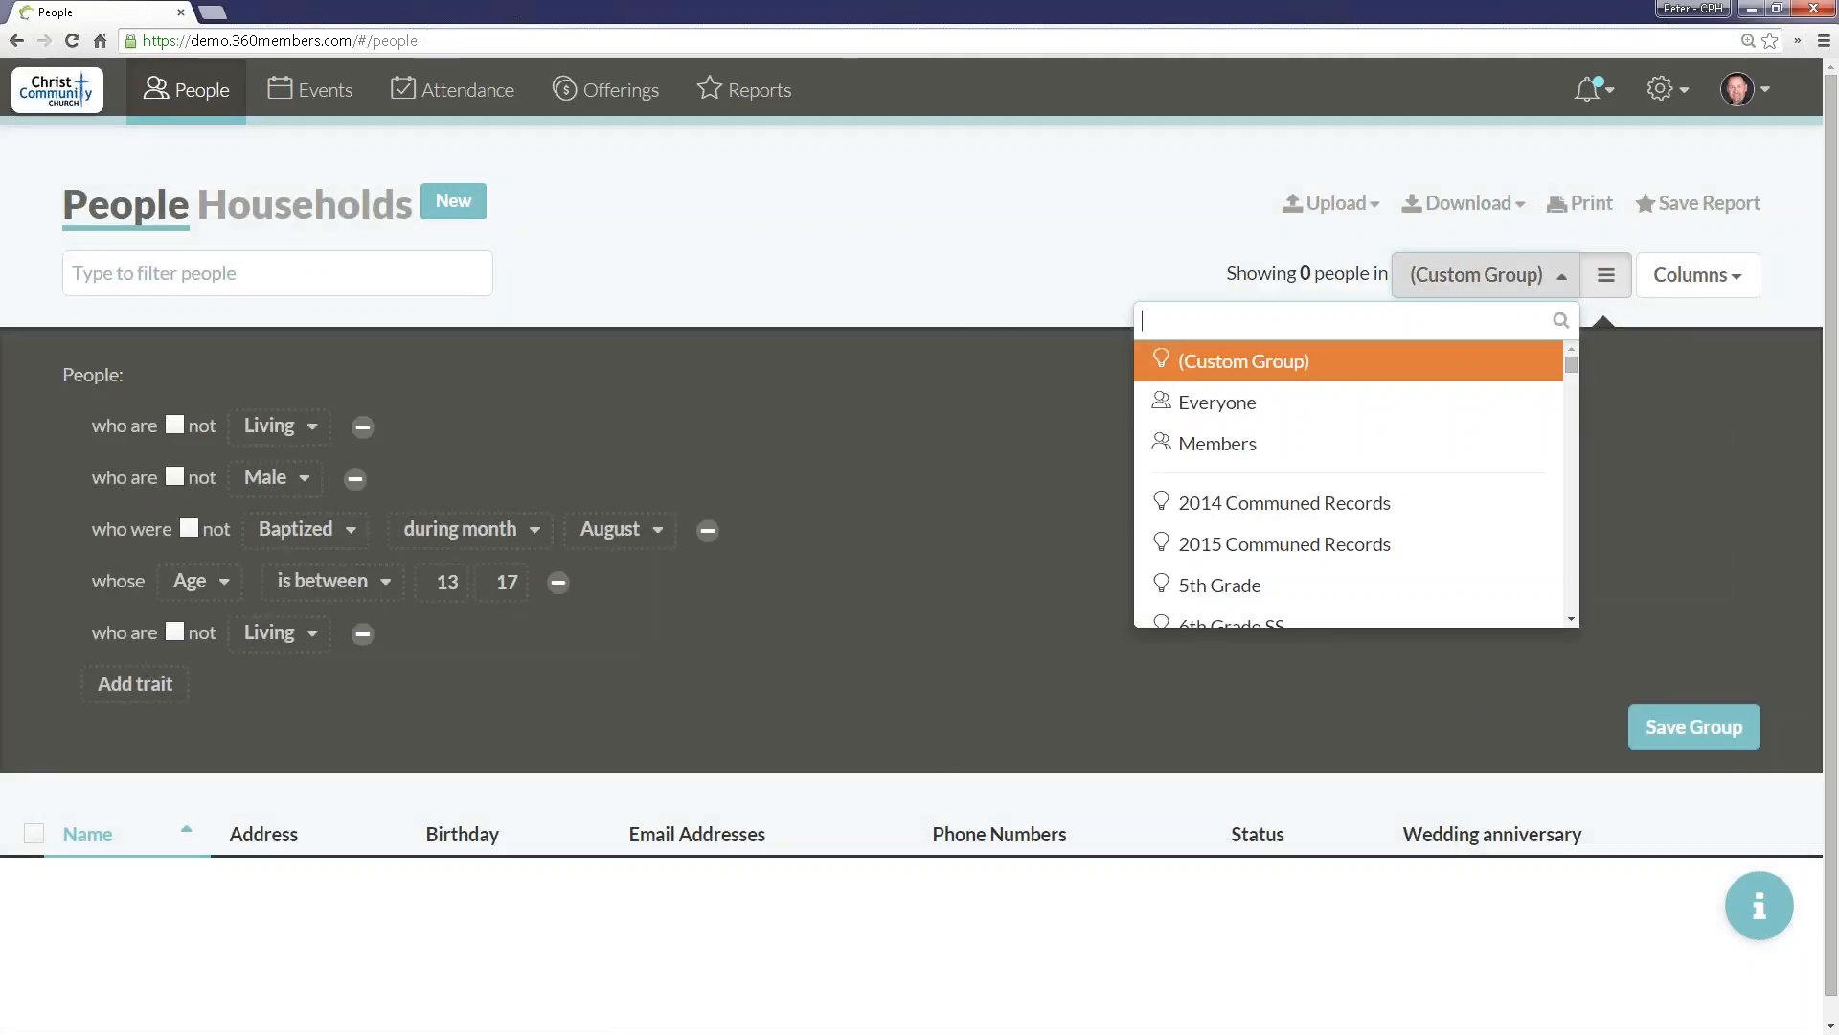
left_click(1314, 443)
left_click(1531, 275)
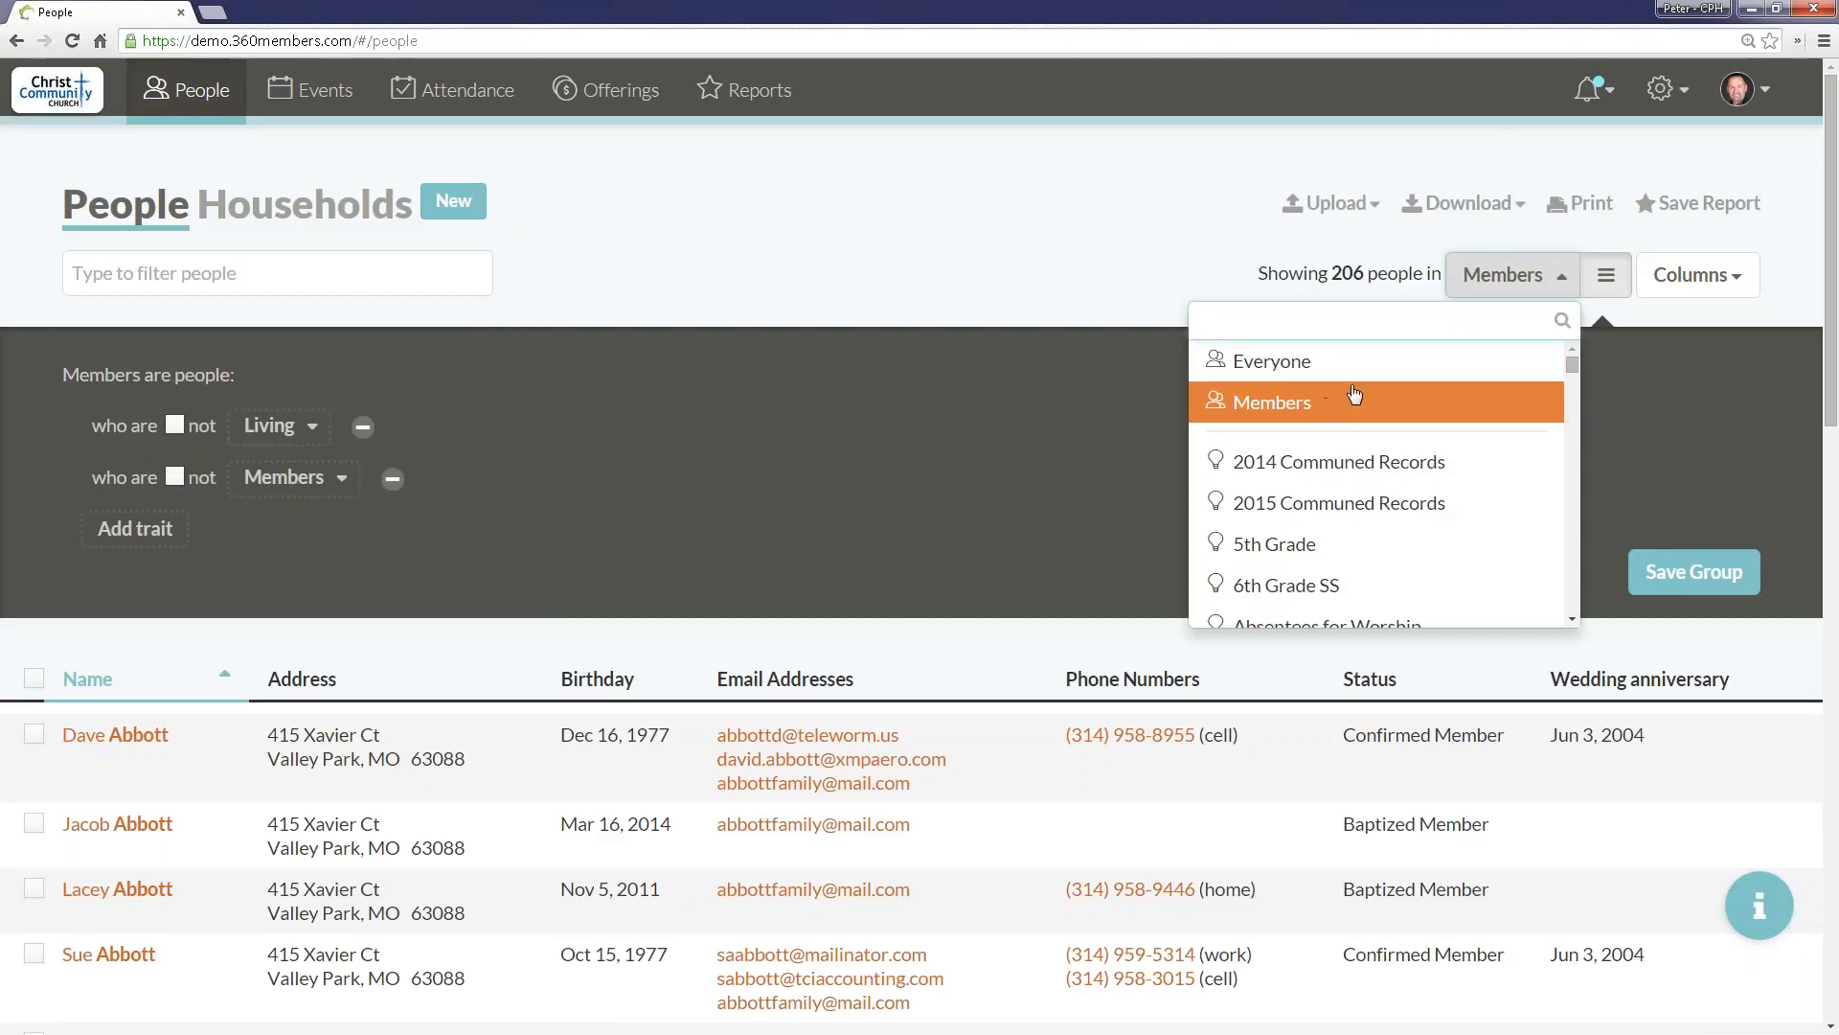
left_click(1304, 400)
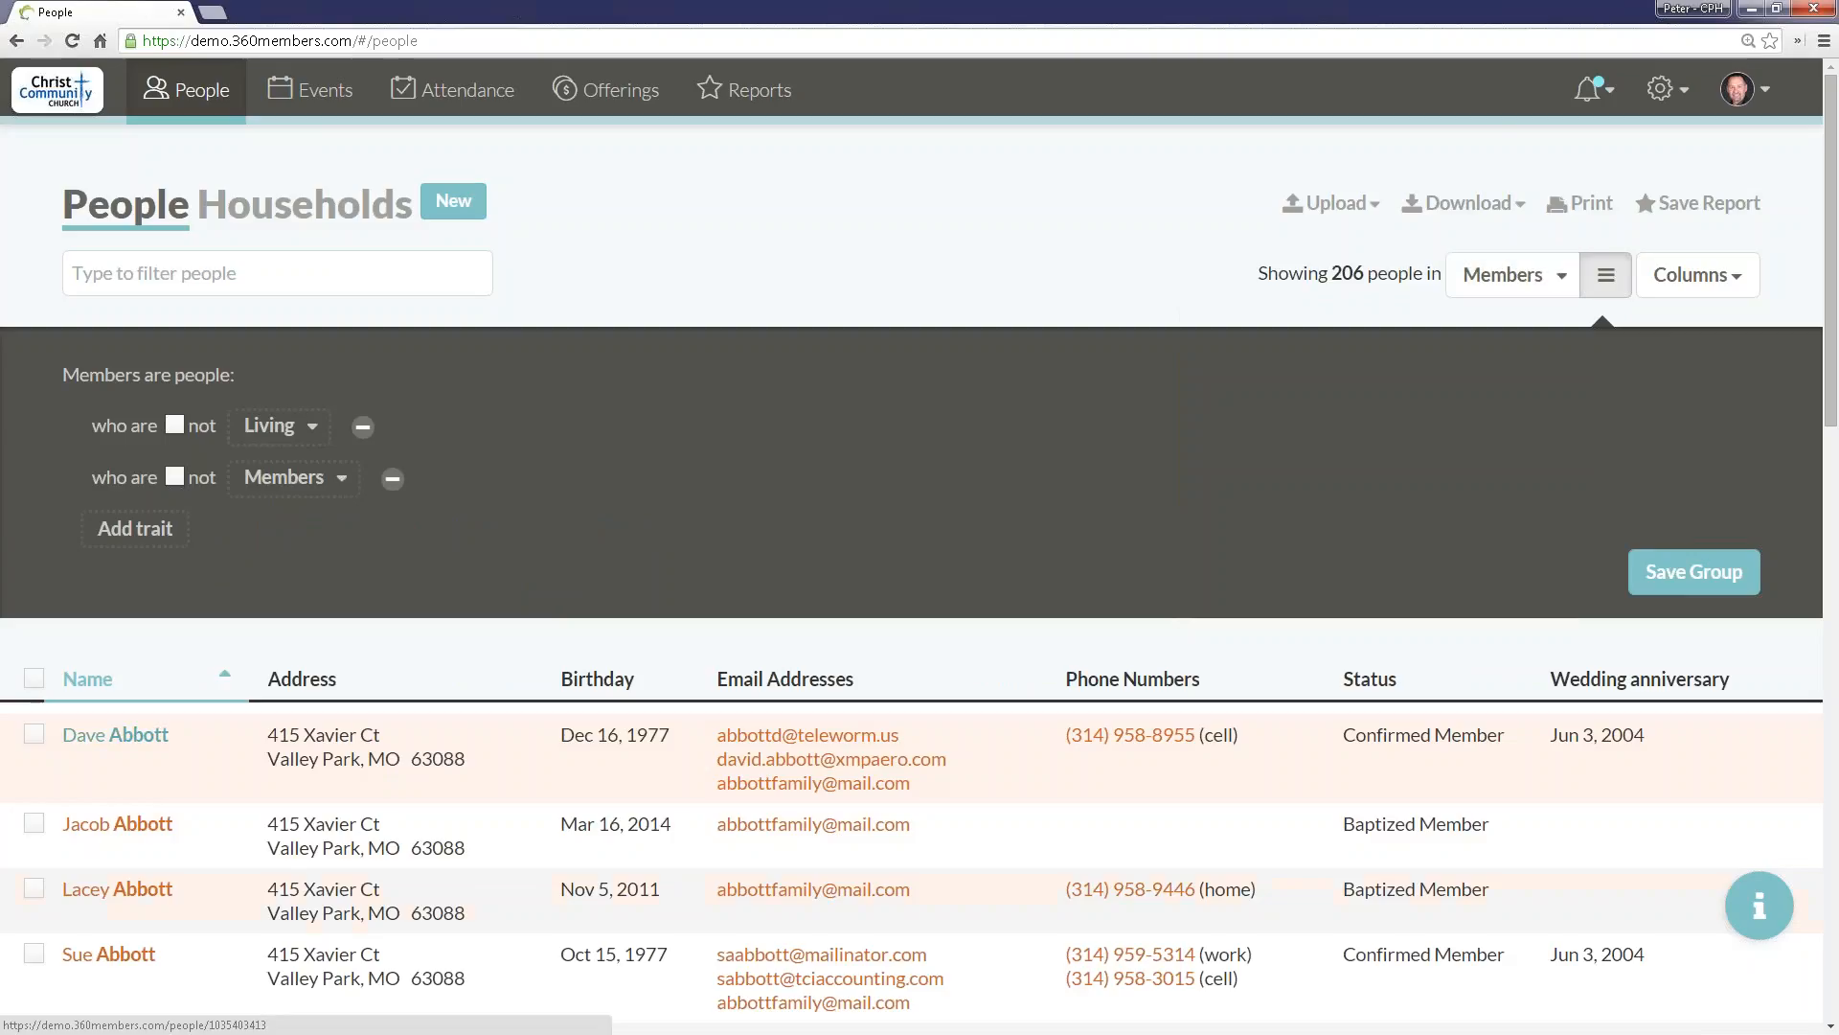
Step: Open the first listed member's profile and examine the personal details, including the custom field values
left_click(115, 734)
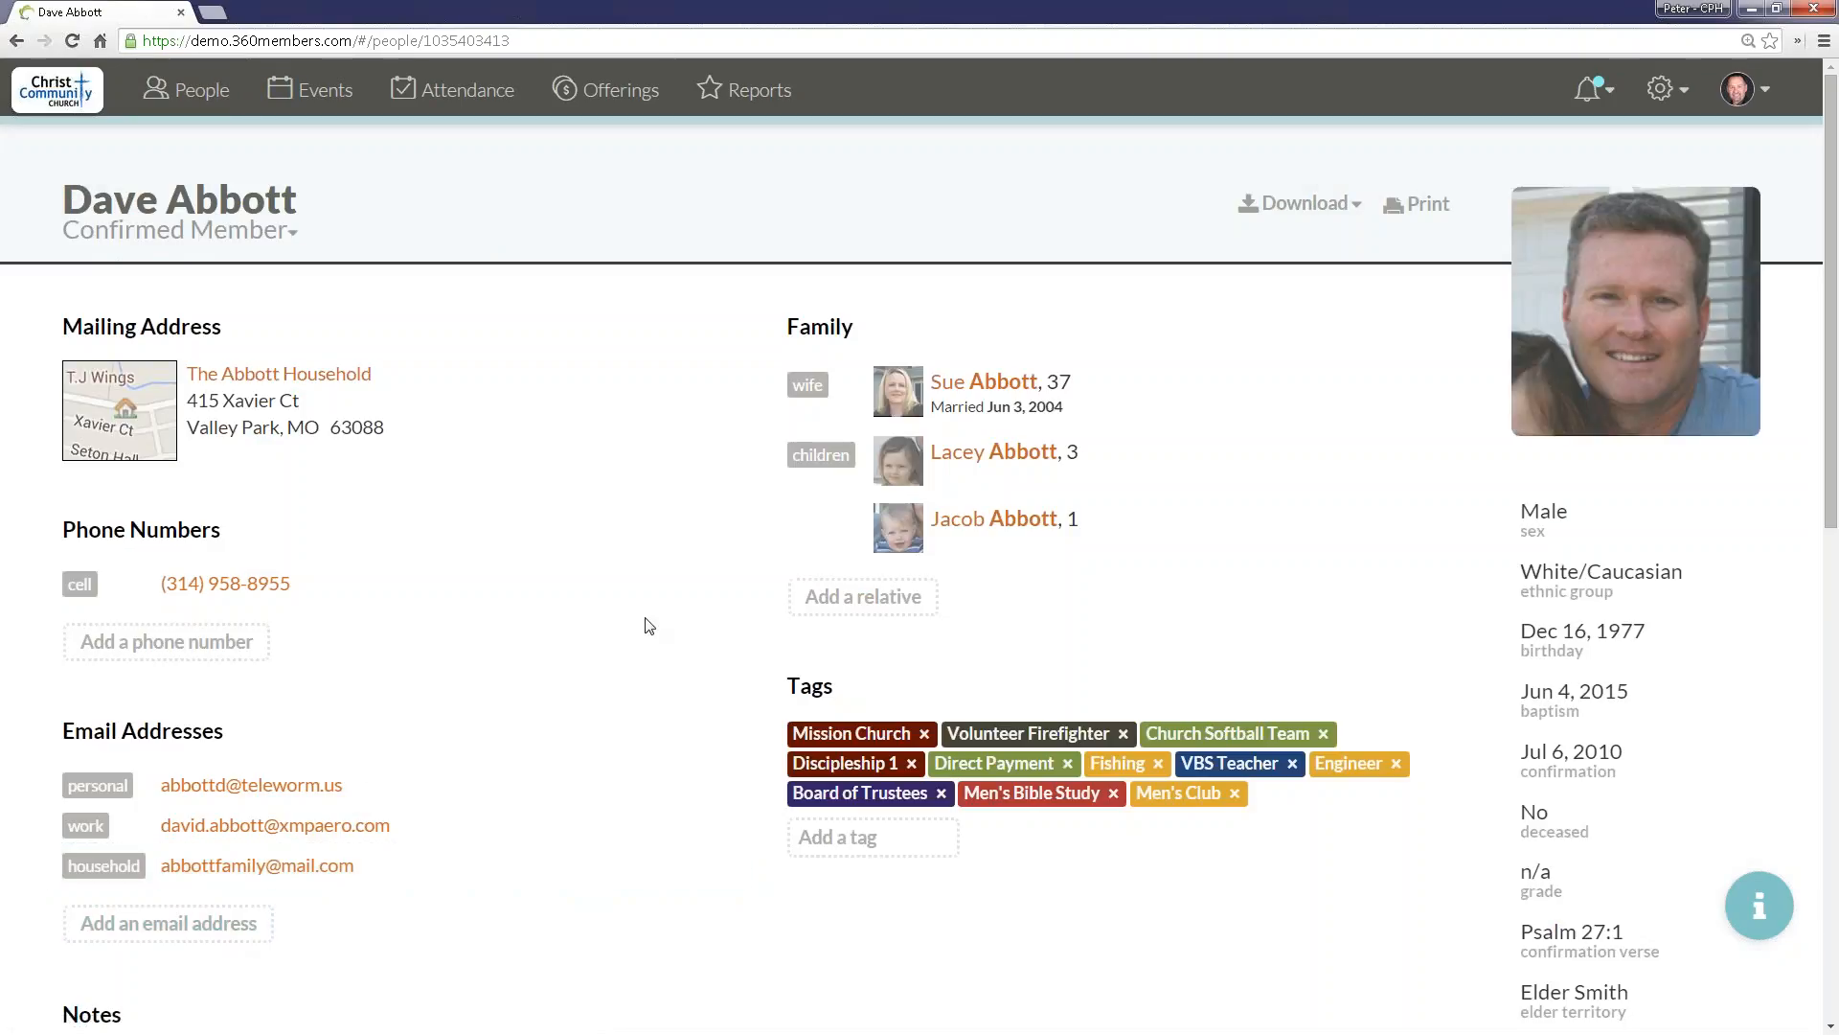
scroll(1442, 452, "down", 1)
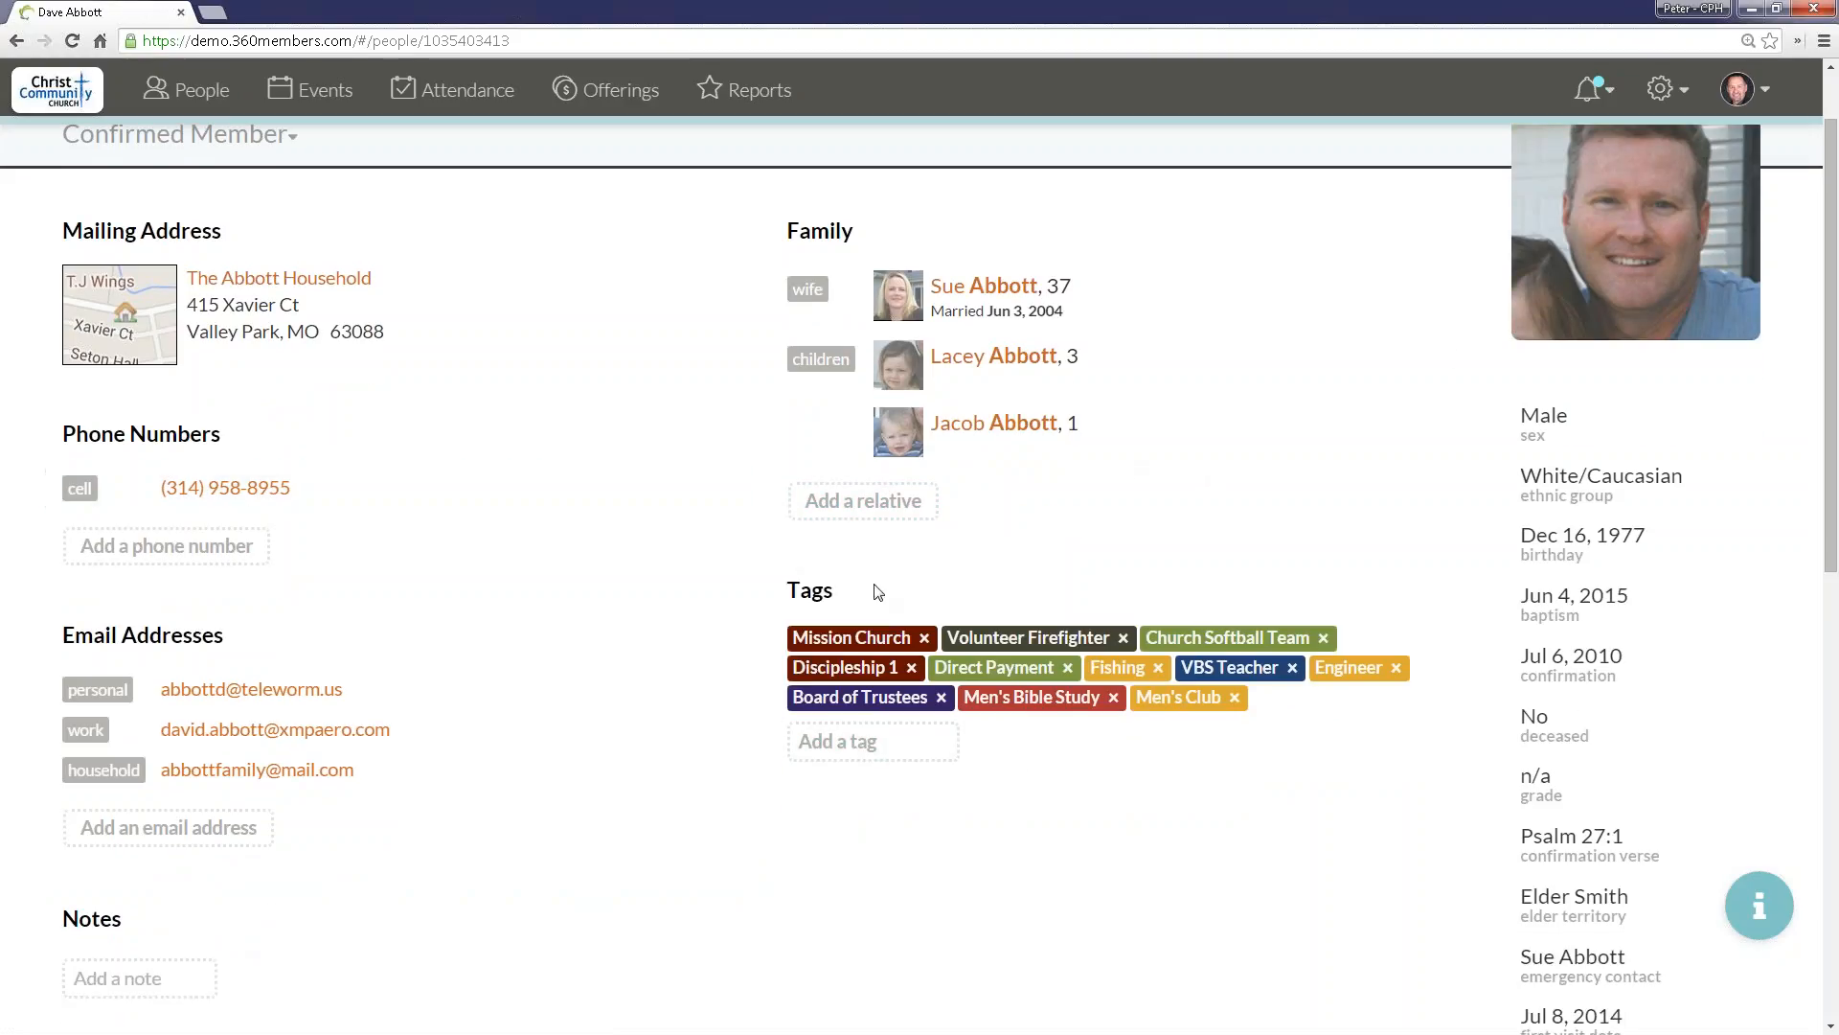
scroll(1462, 634, "down", 4)
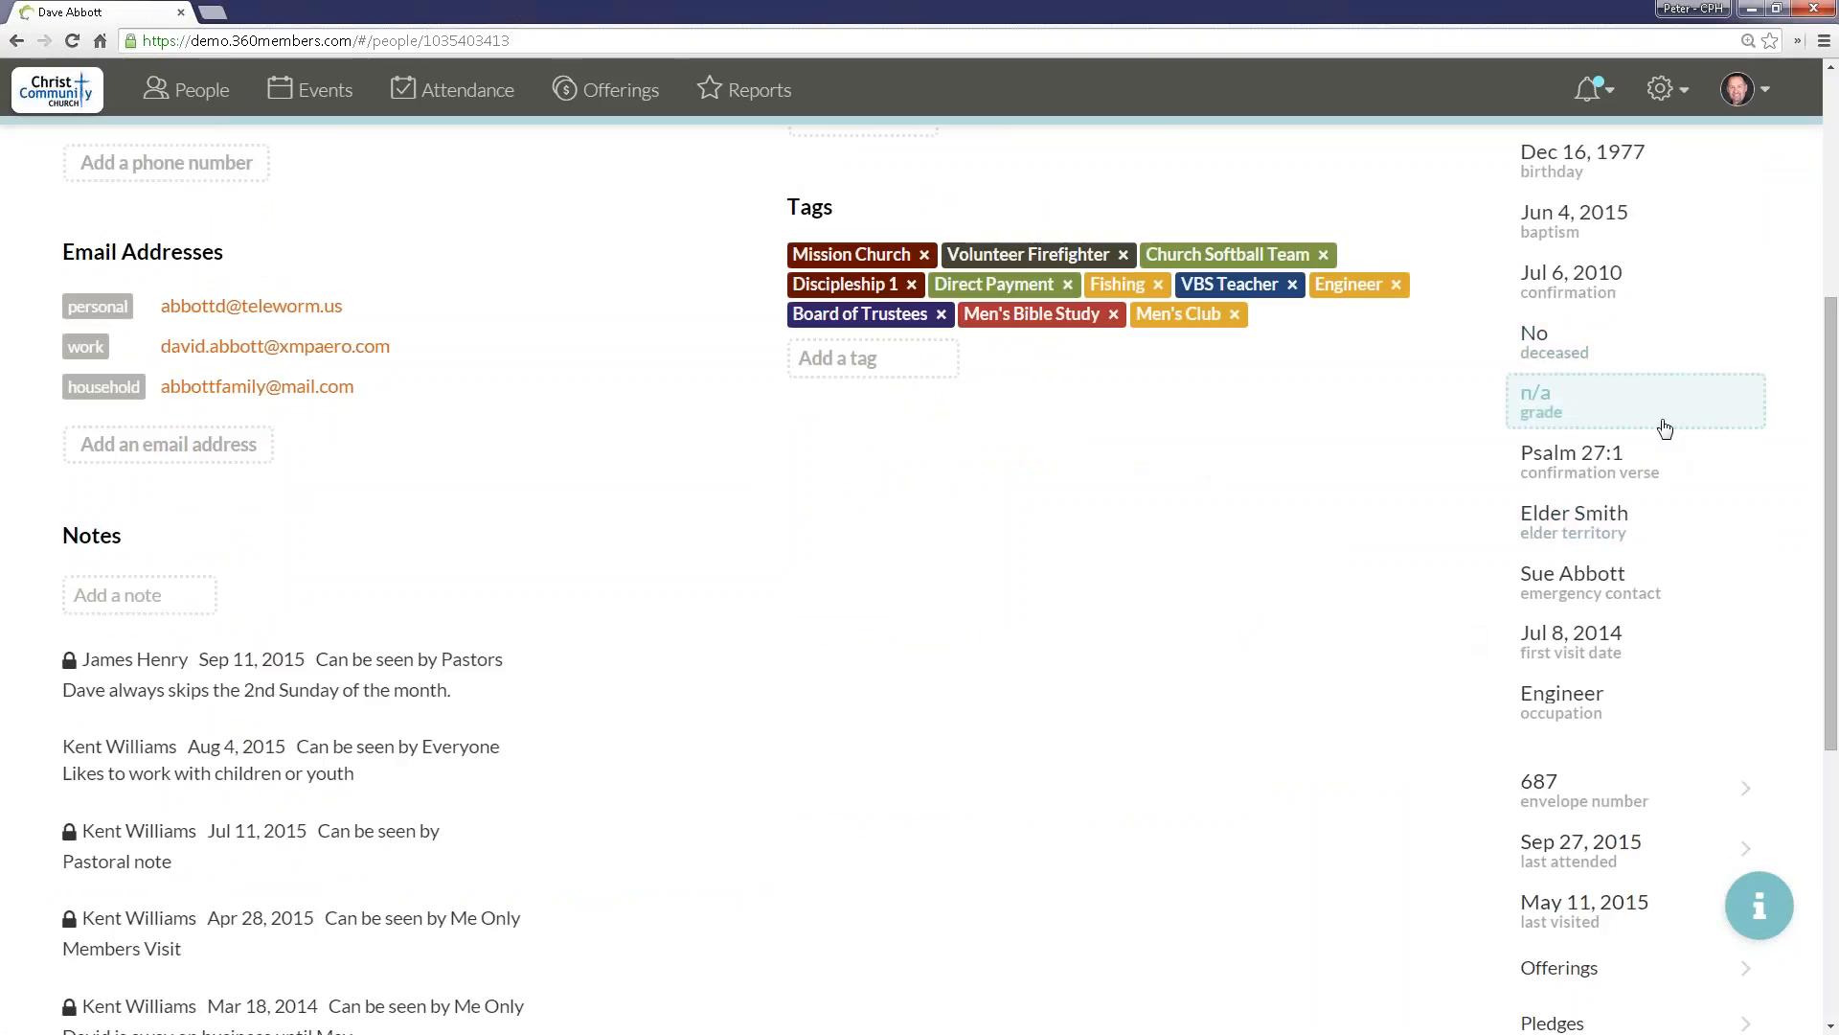
scroll(1636, 341, "up", 2)
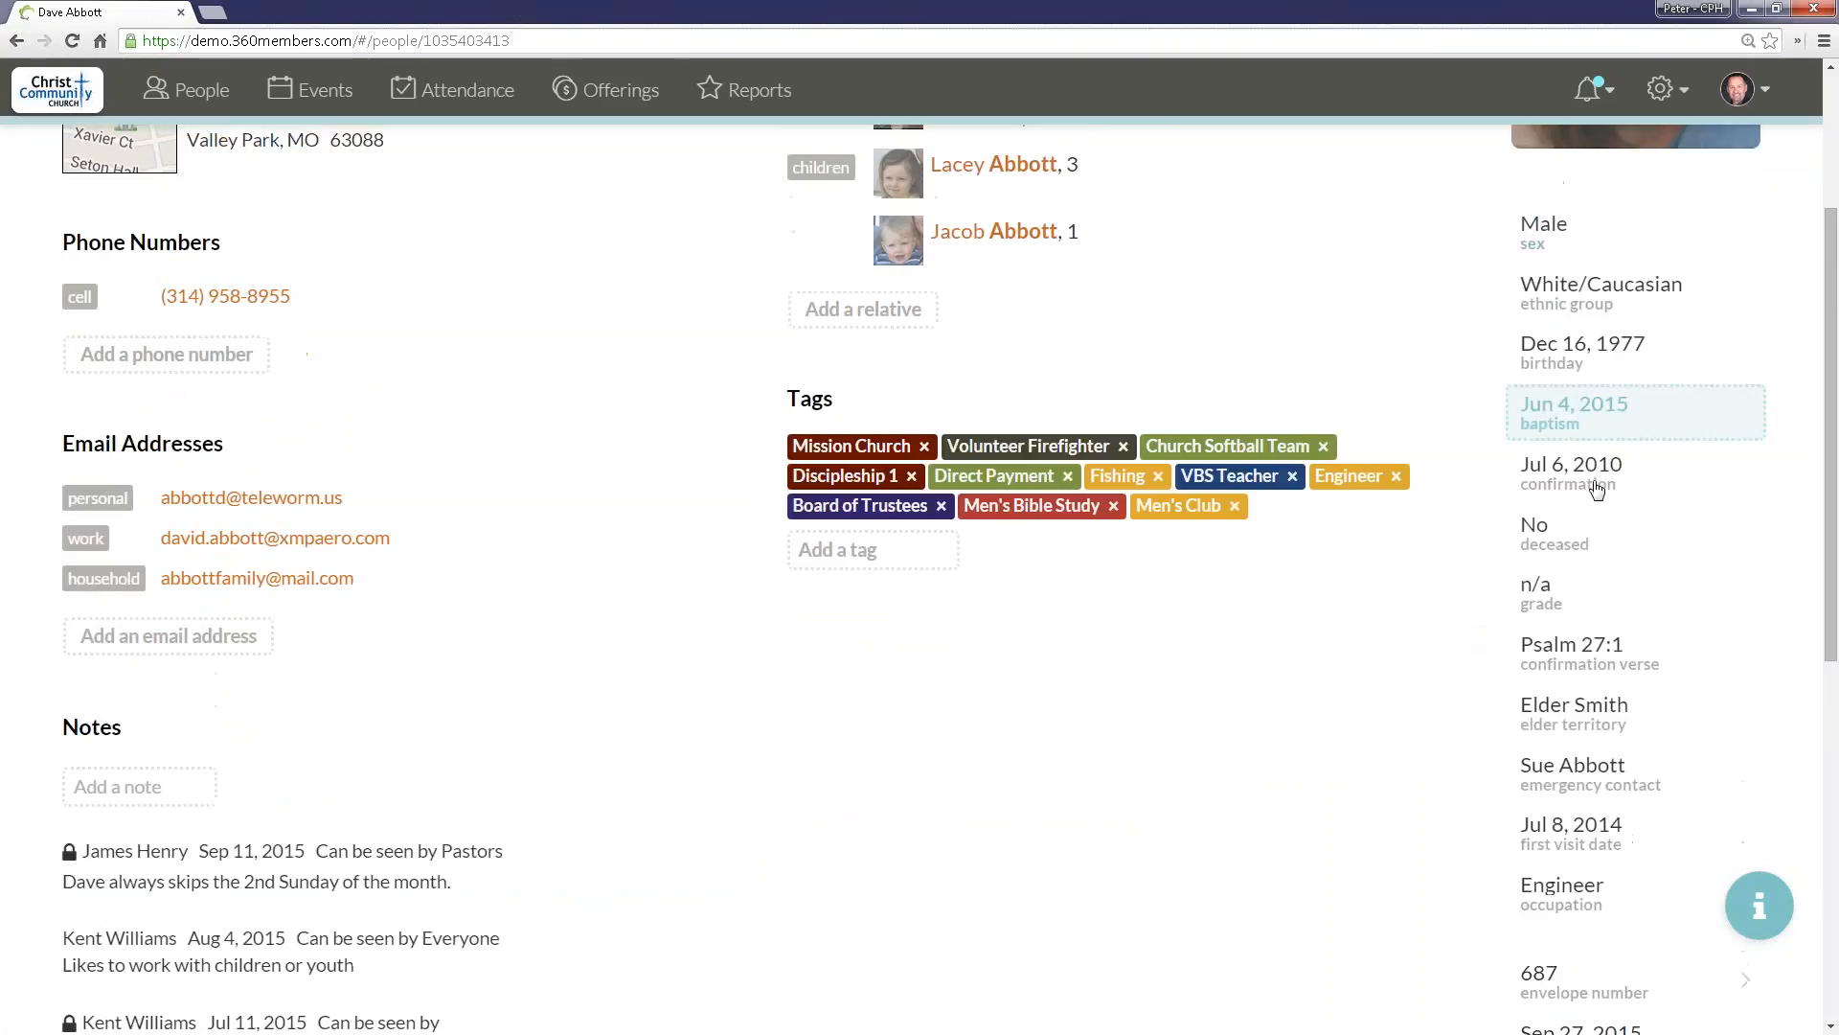
scroll(1622, 702, "down", 4)
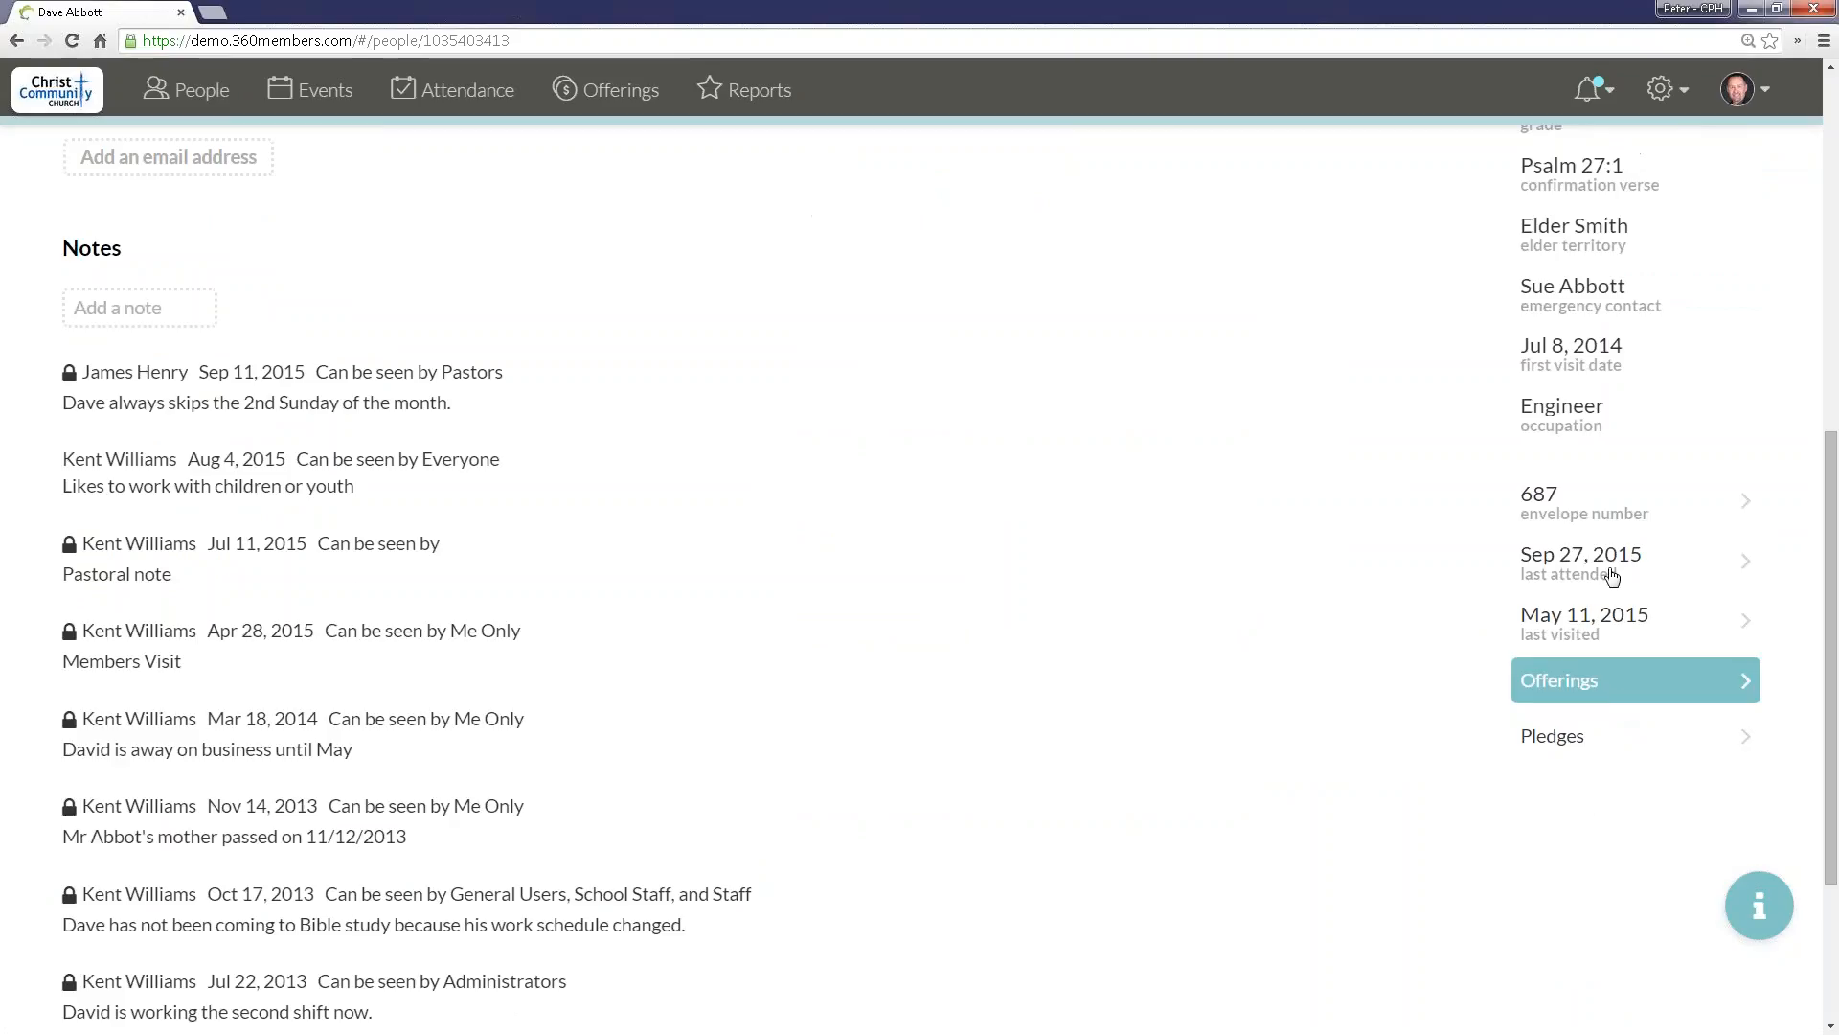
scroll(1609, 574, "up", 3)
scroll(1605, 548, "up", 1)
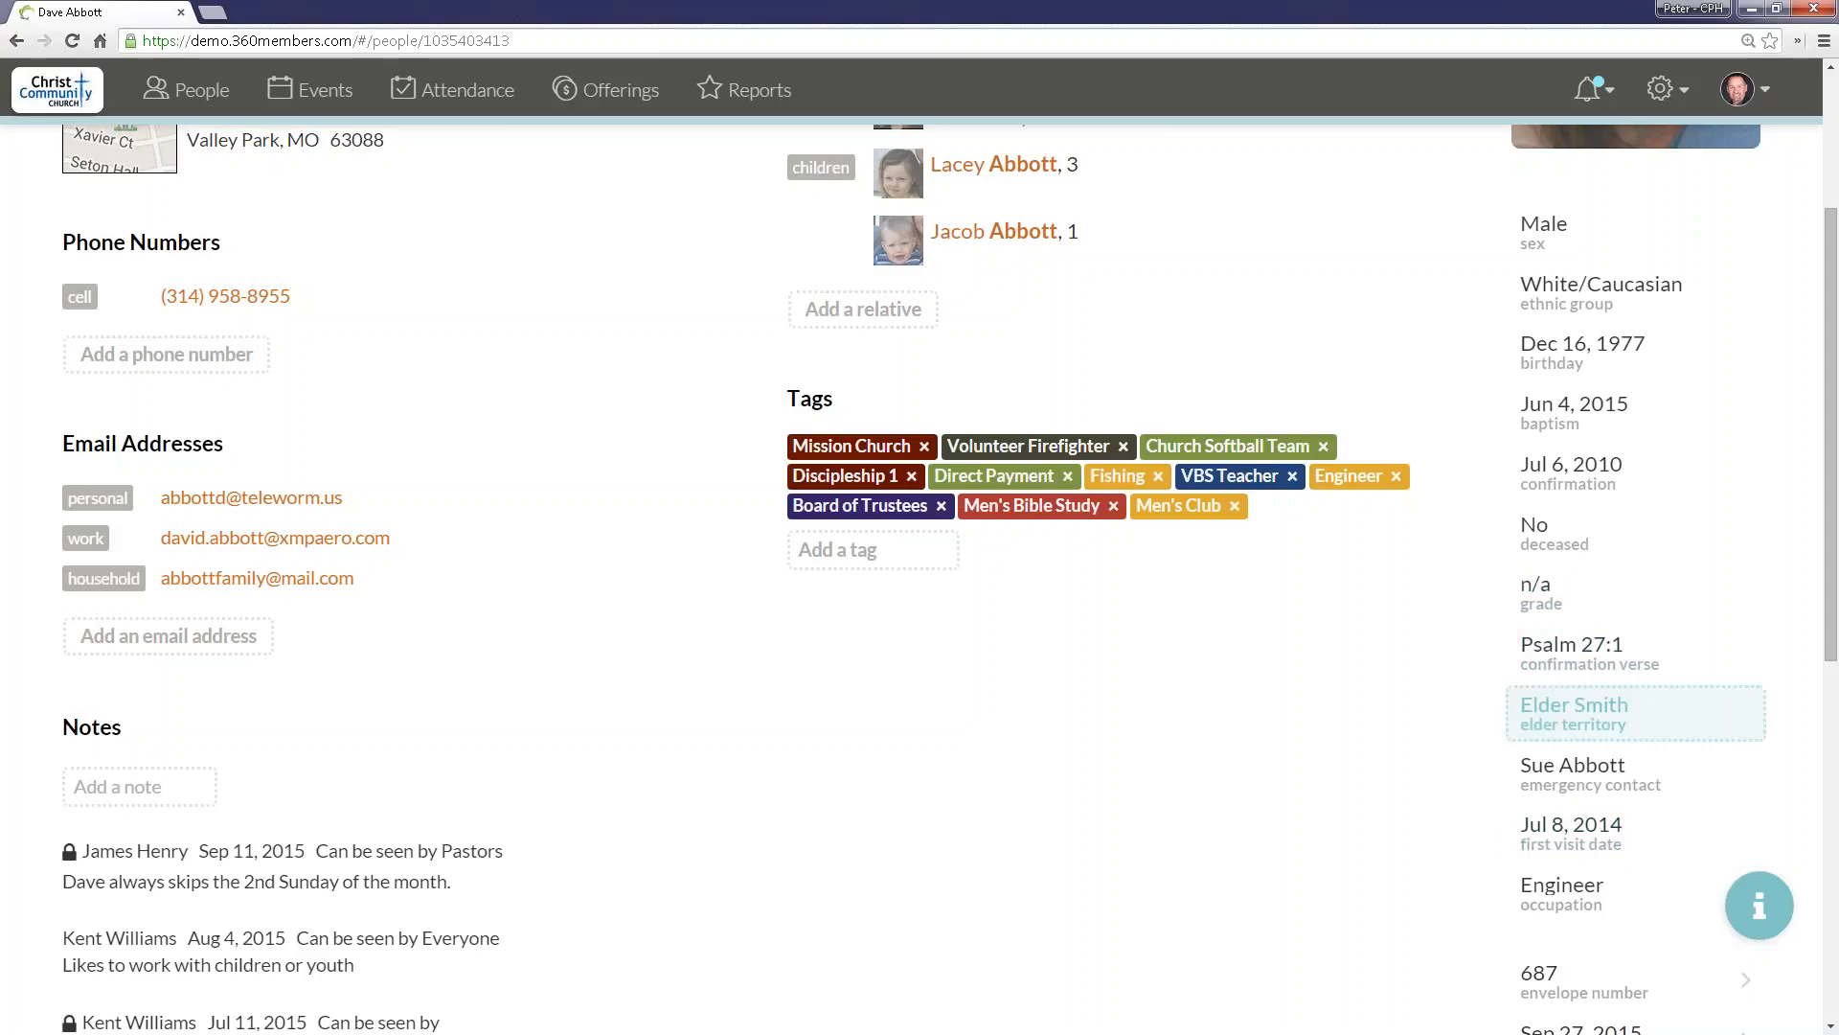
Step: Check how the profile's confirmation verse, elder territory, first visit date and occupation fields are edited, keeping their values
left_click(1609, 665)
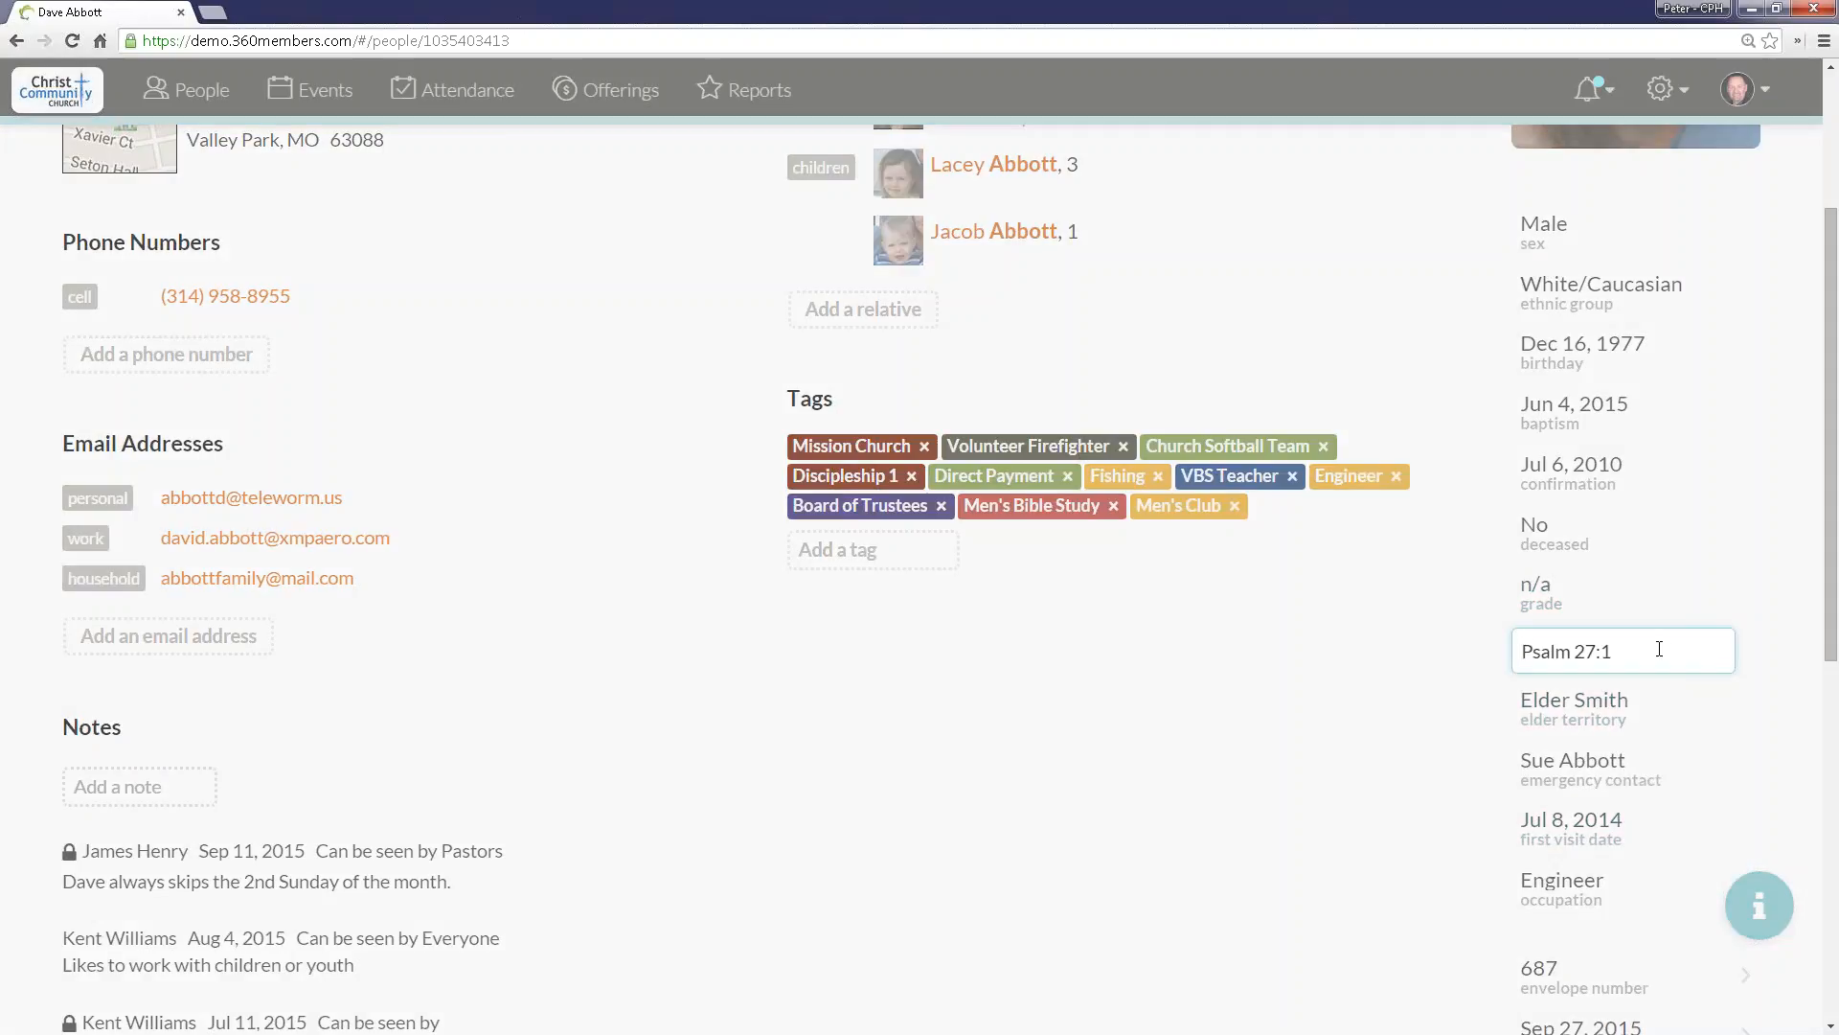
left_click(1583, 723)
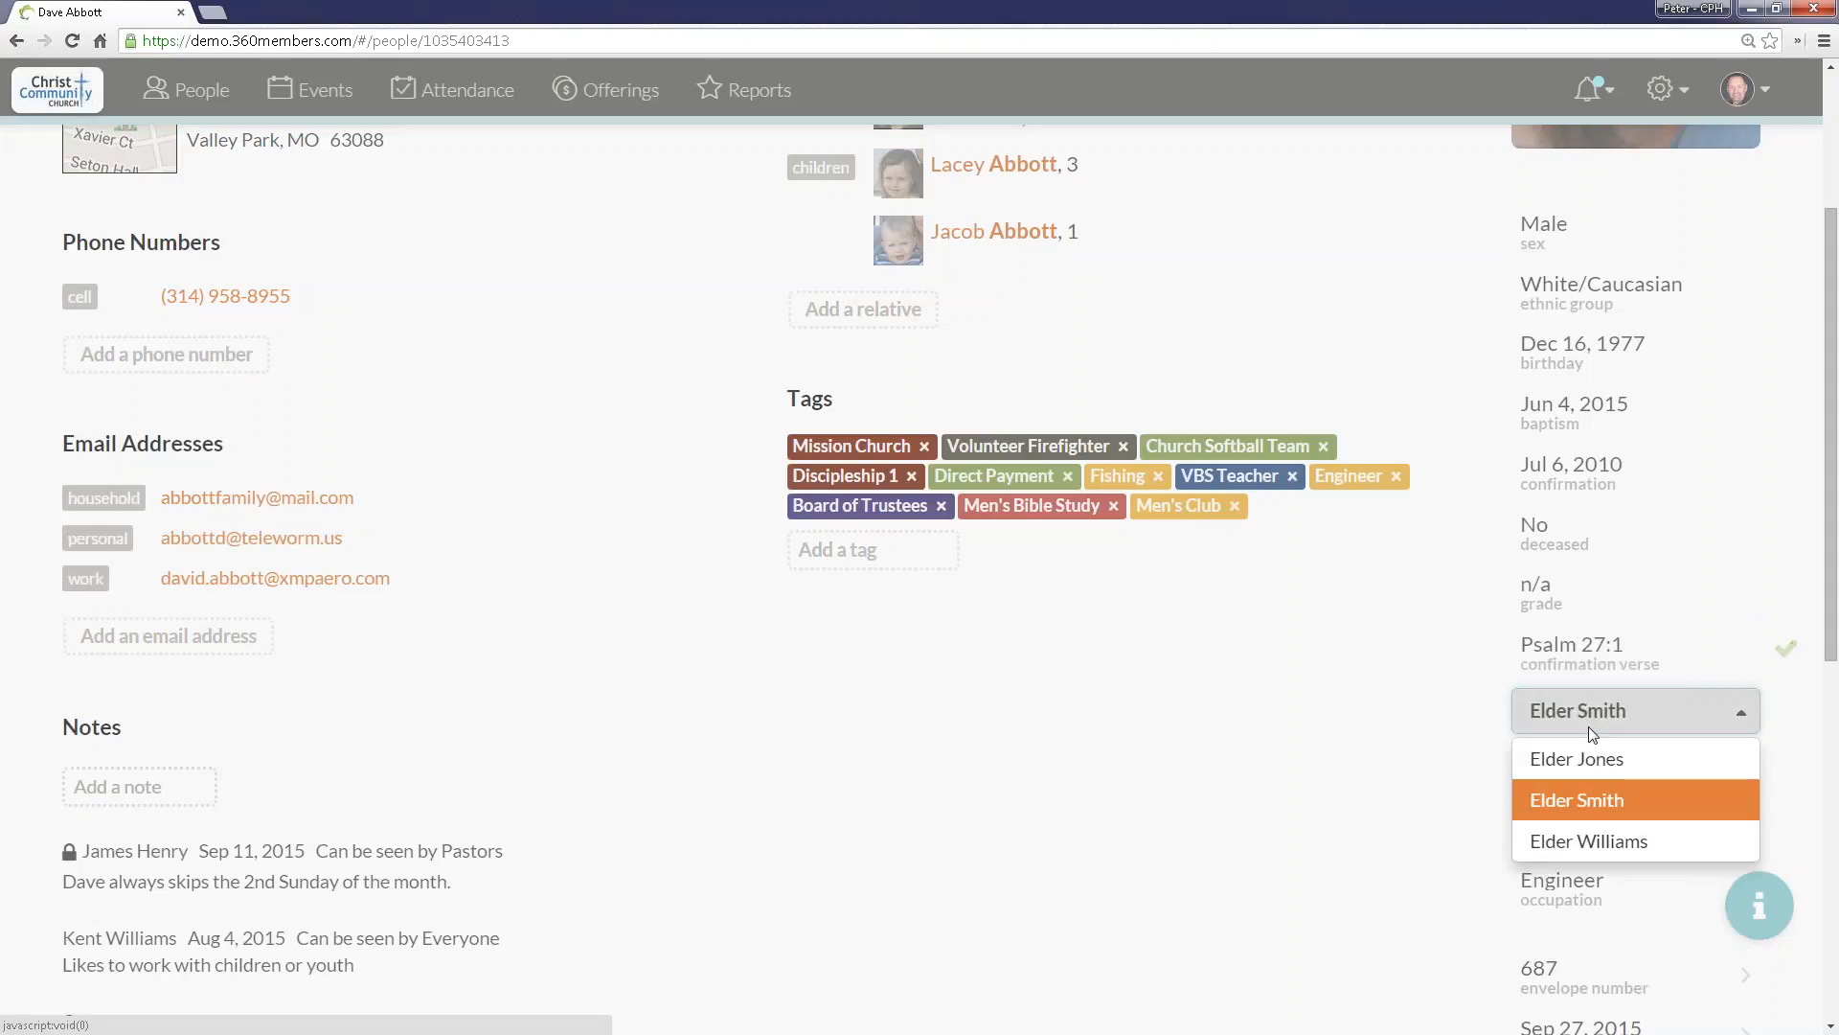
left_click(1594, 801)
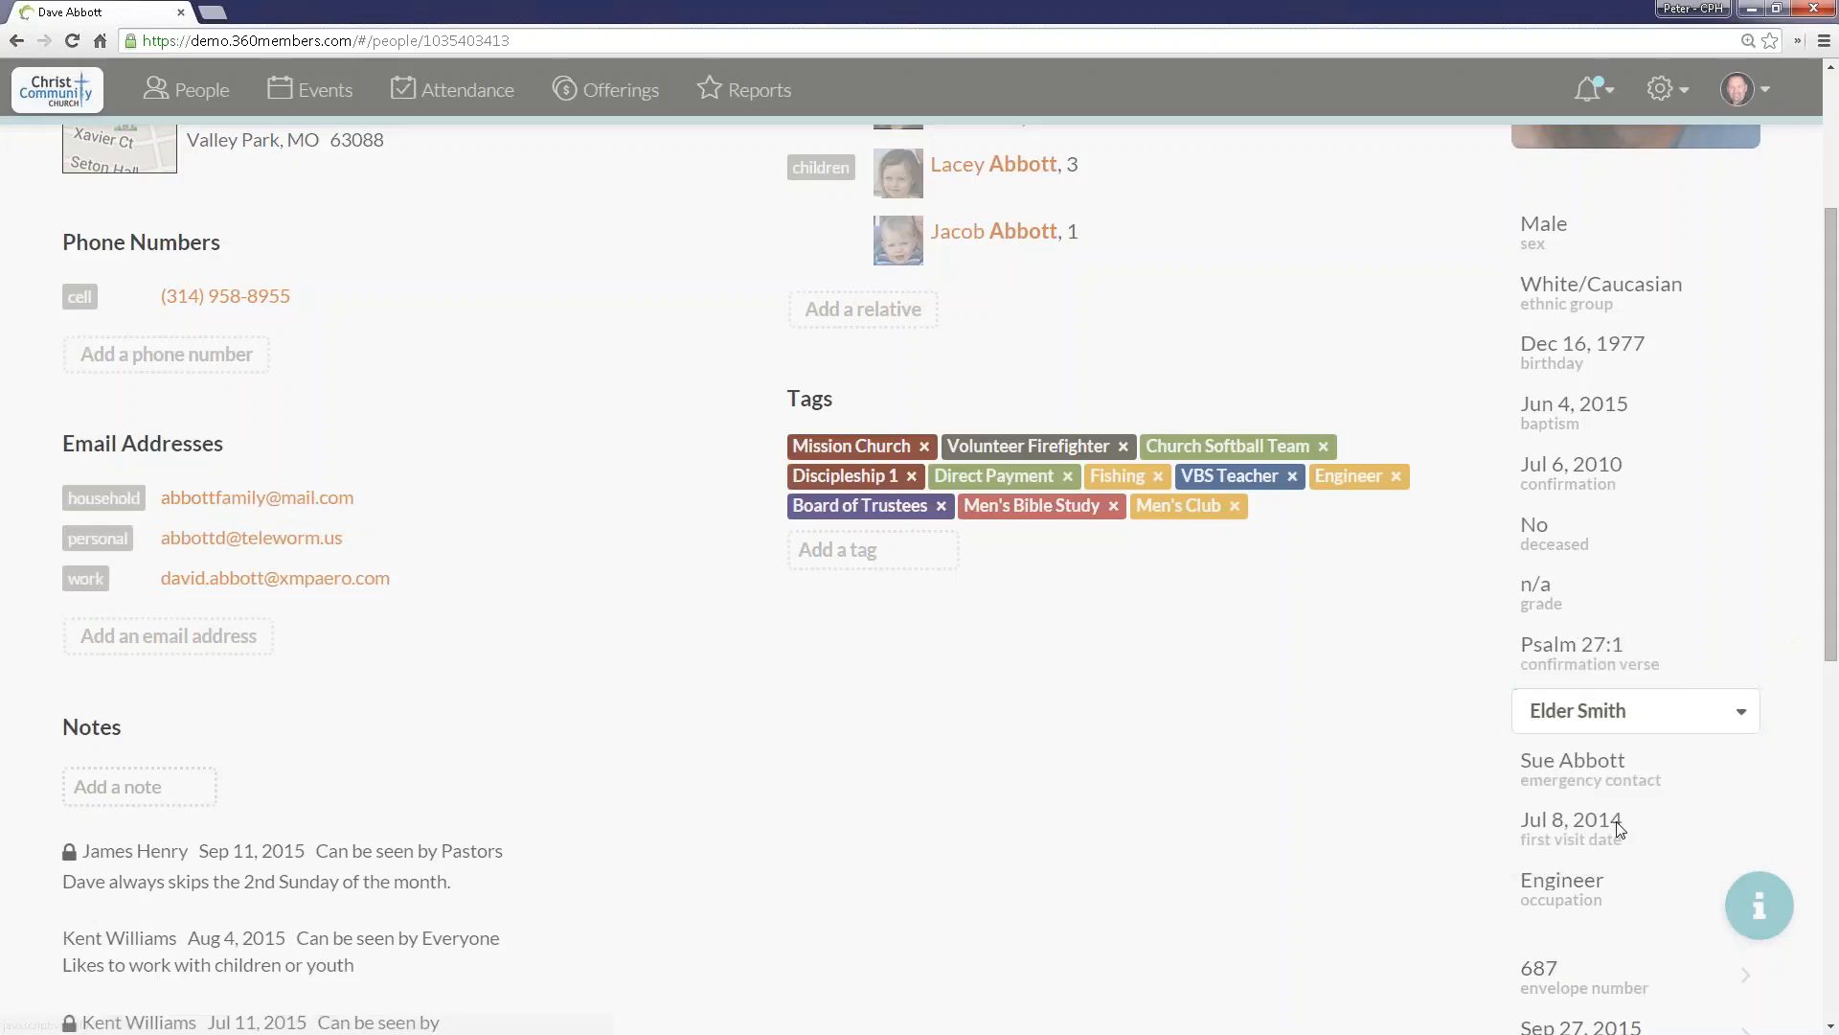
left_click(1586, 834)
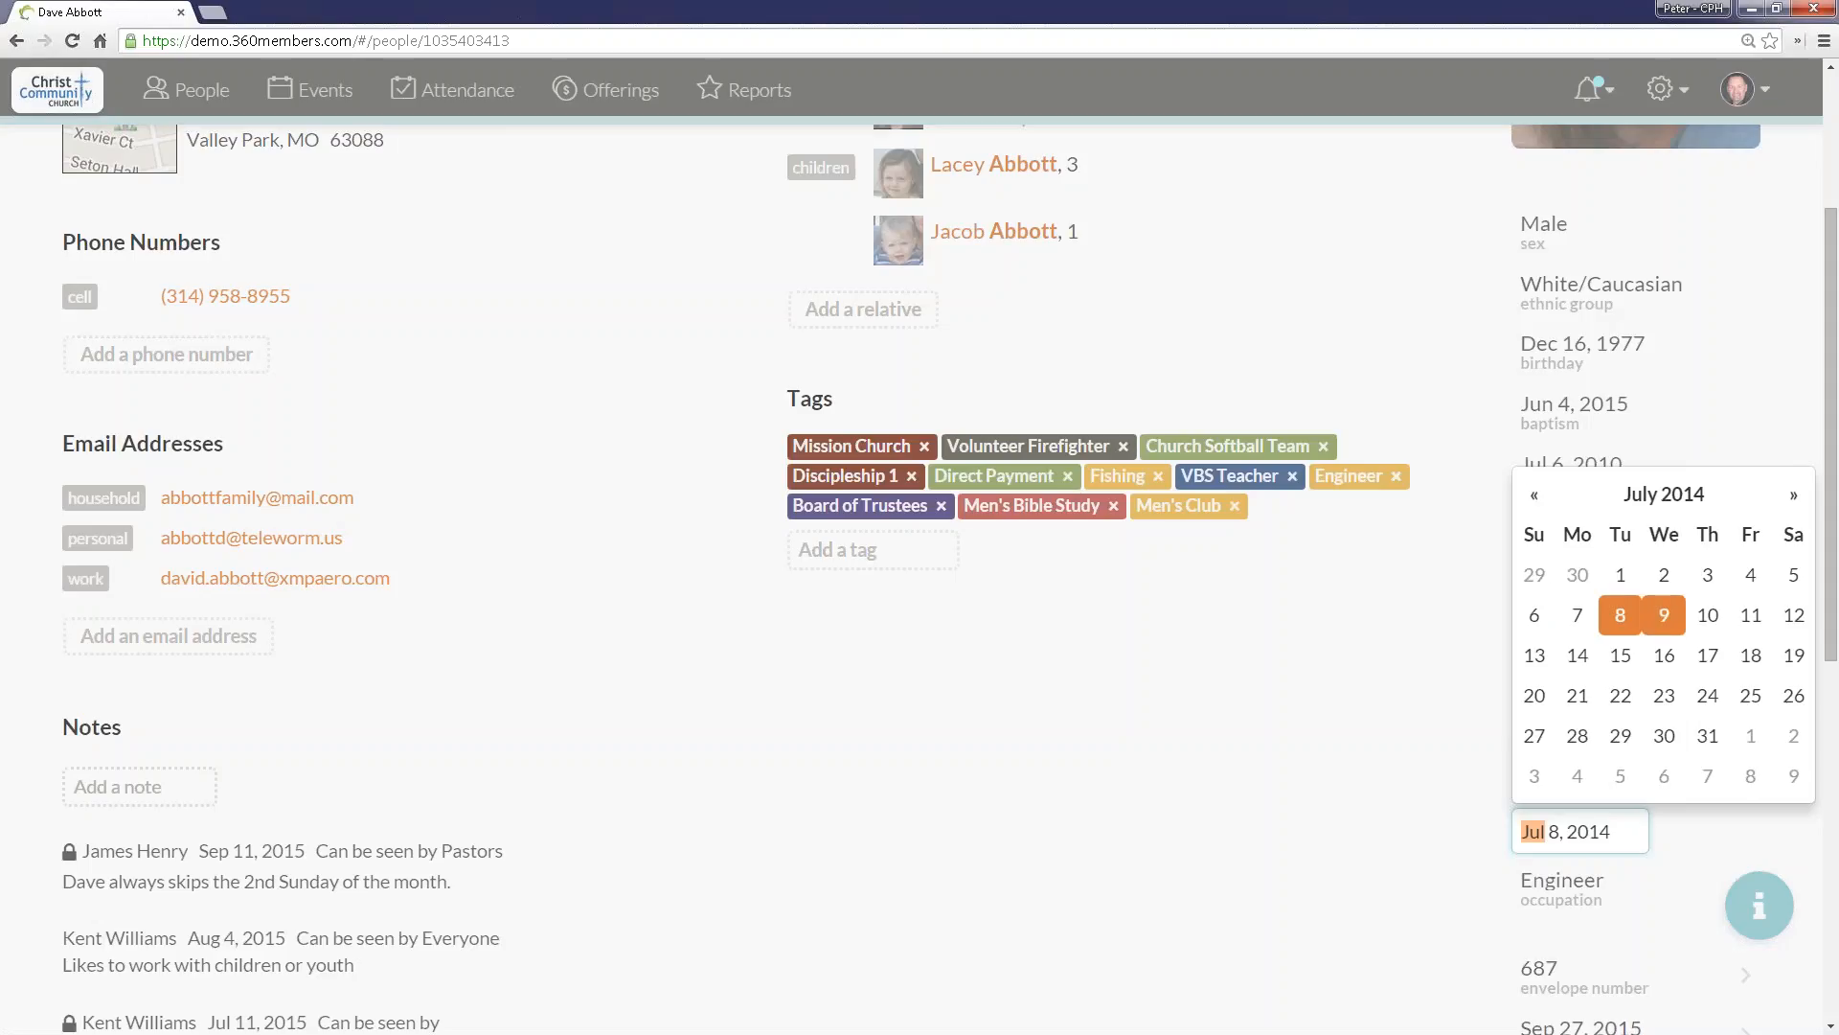
left_click(1477, 865)
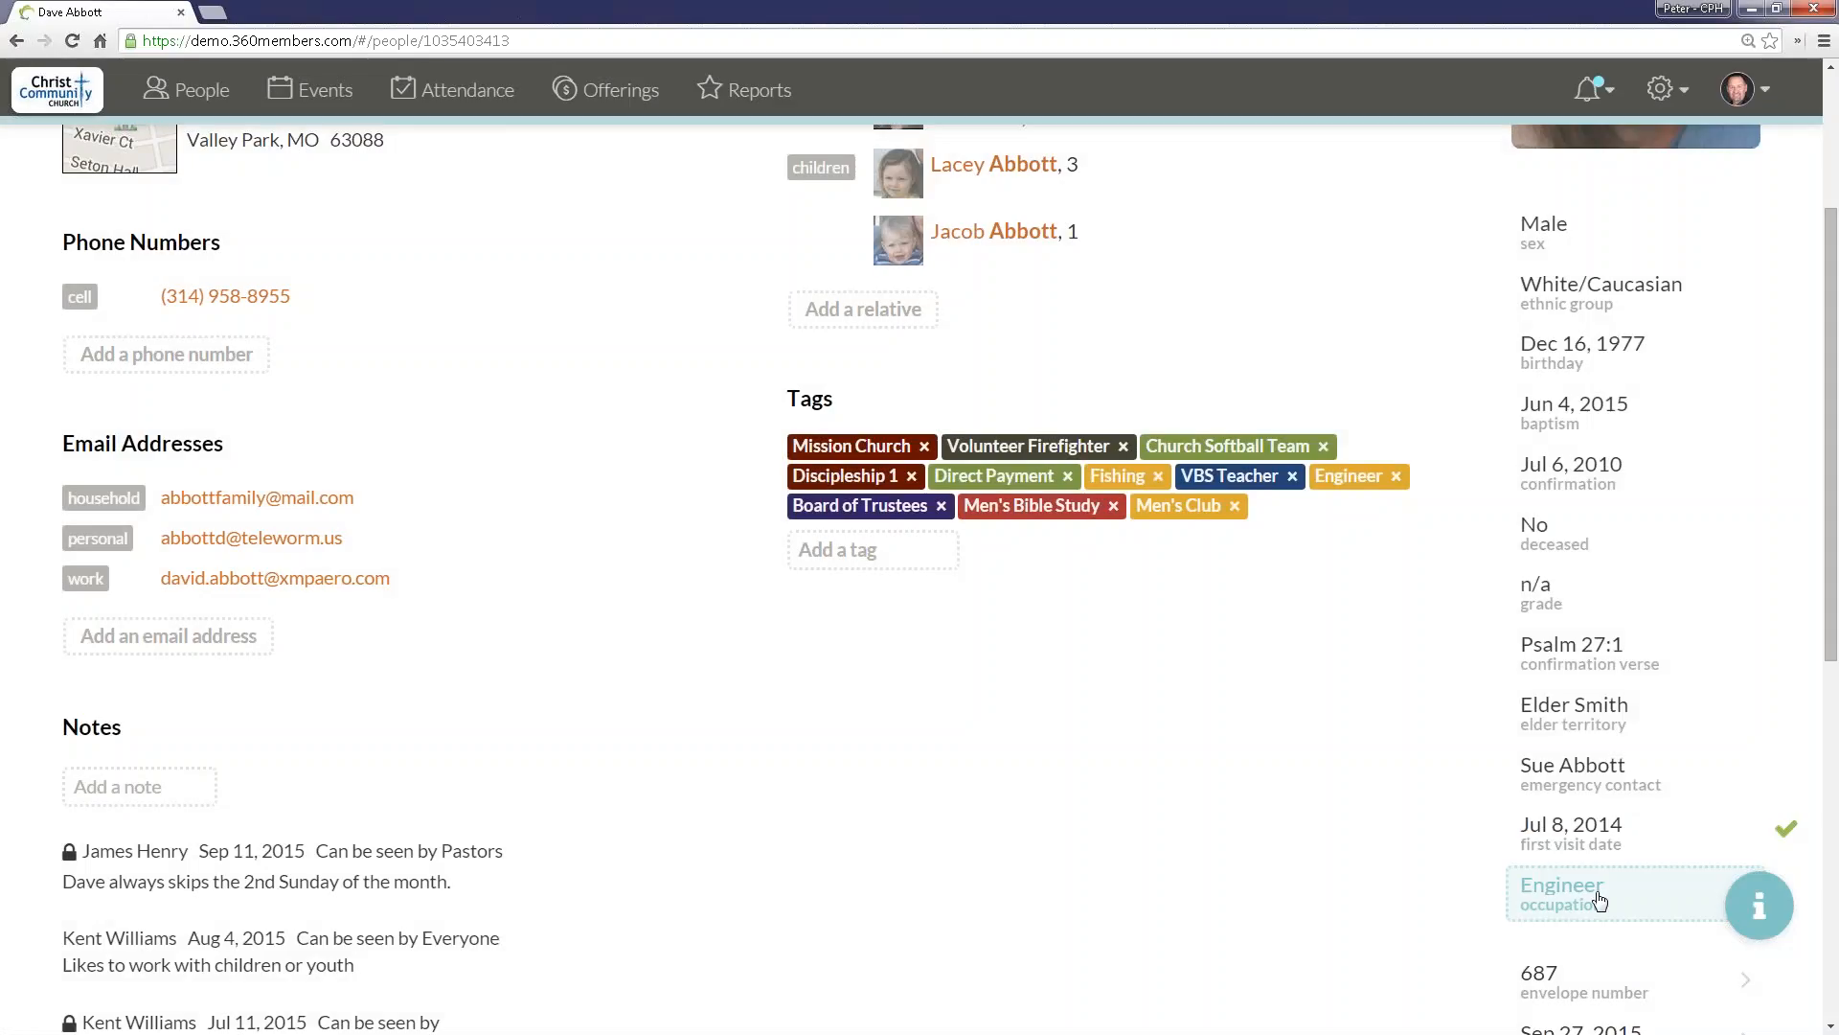
left_click(1598, 895)
Step: Append "(Baptism Verse: John 3:16)" to the comment on the profile's Received by Baptism membership entry
scroll(1543, 642, "up", 3)
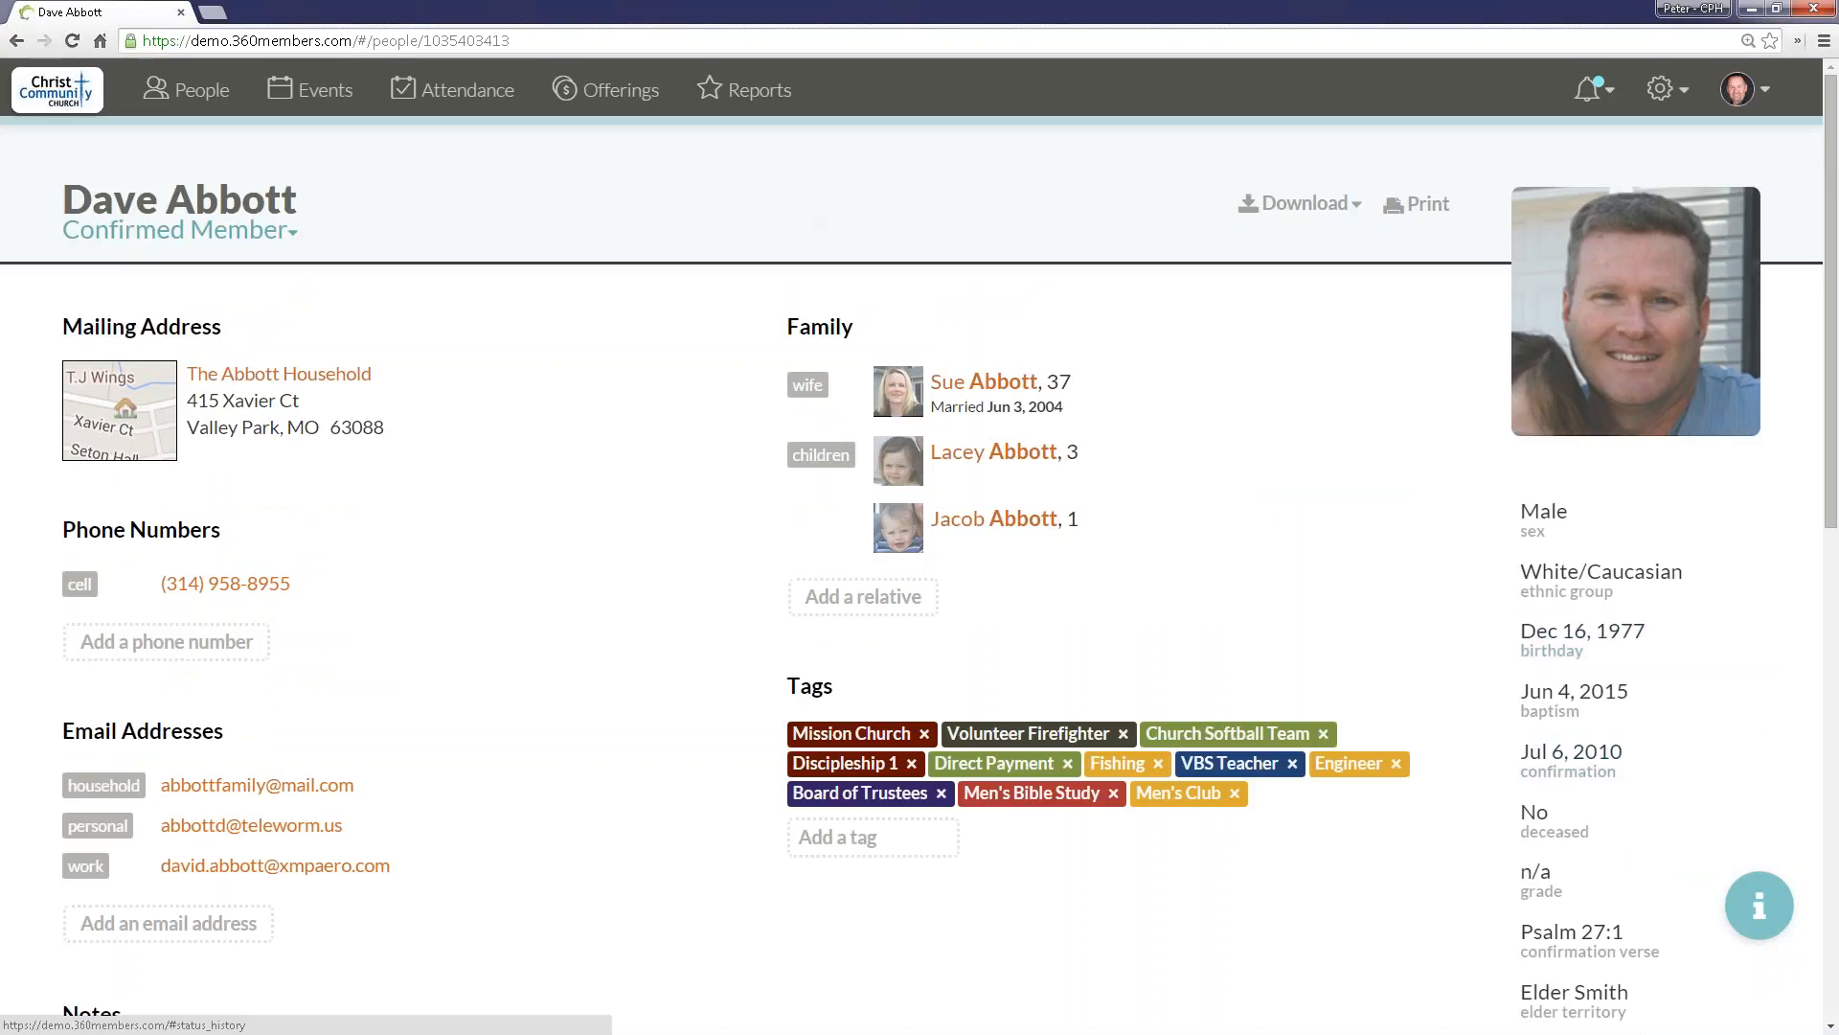
left_click(283, 233)
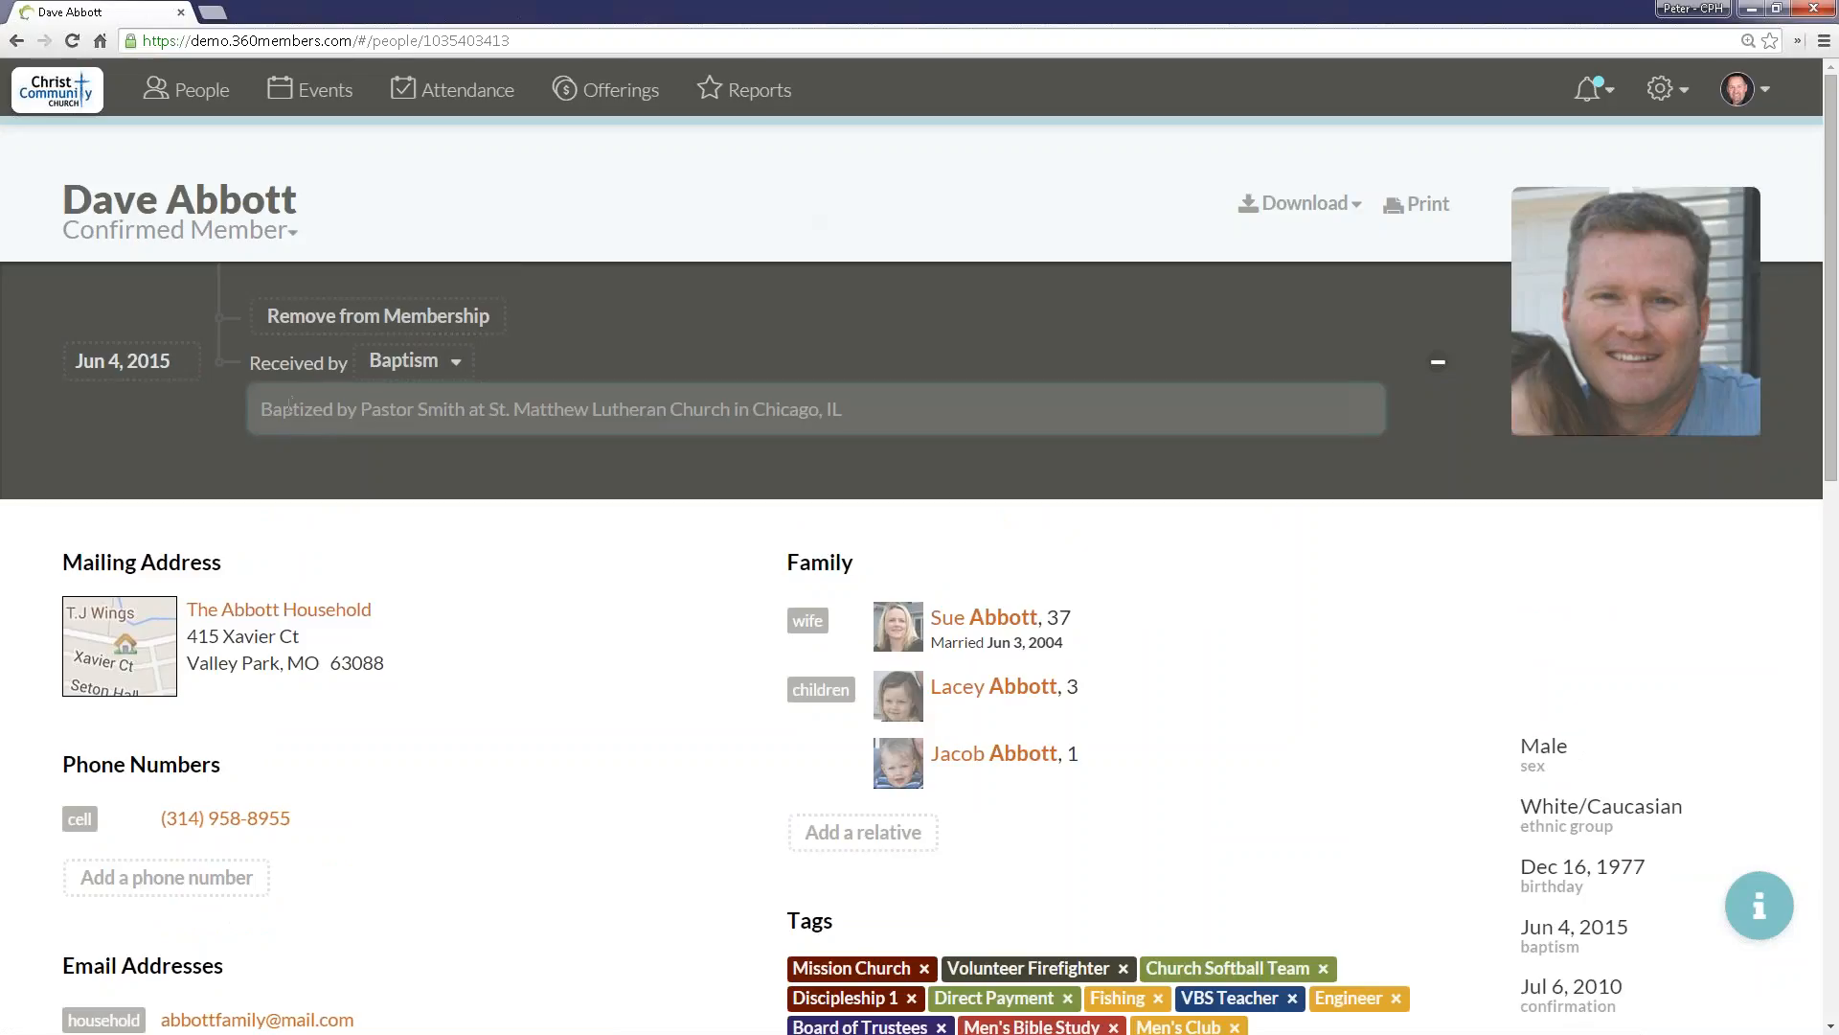
left_click_drag(289, 407, 491, 419)
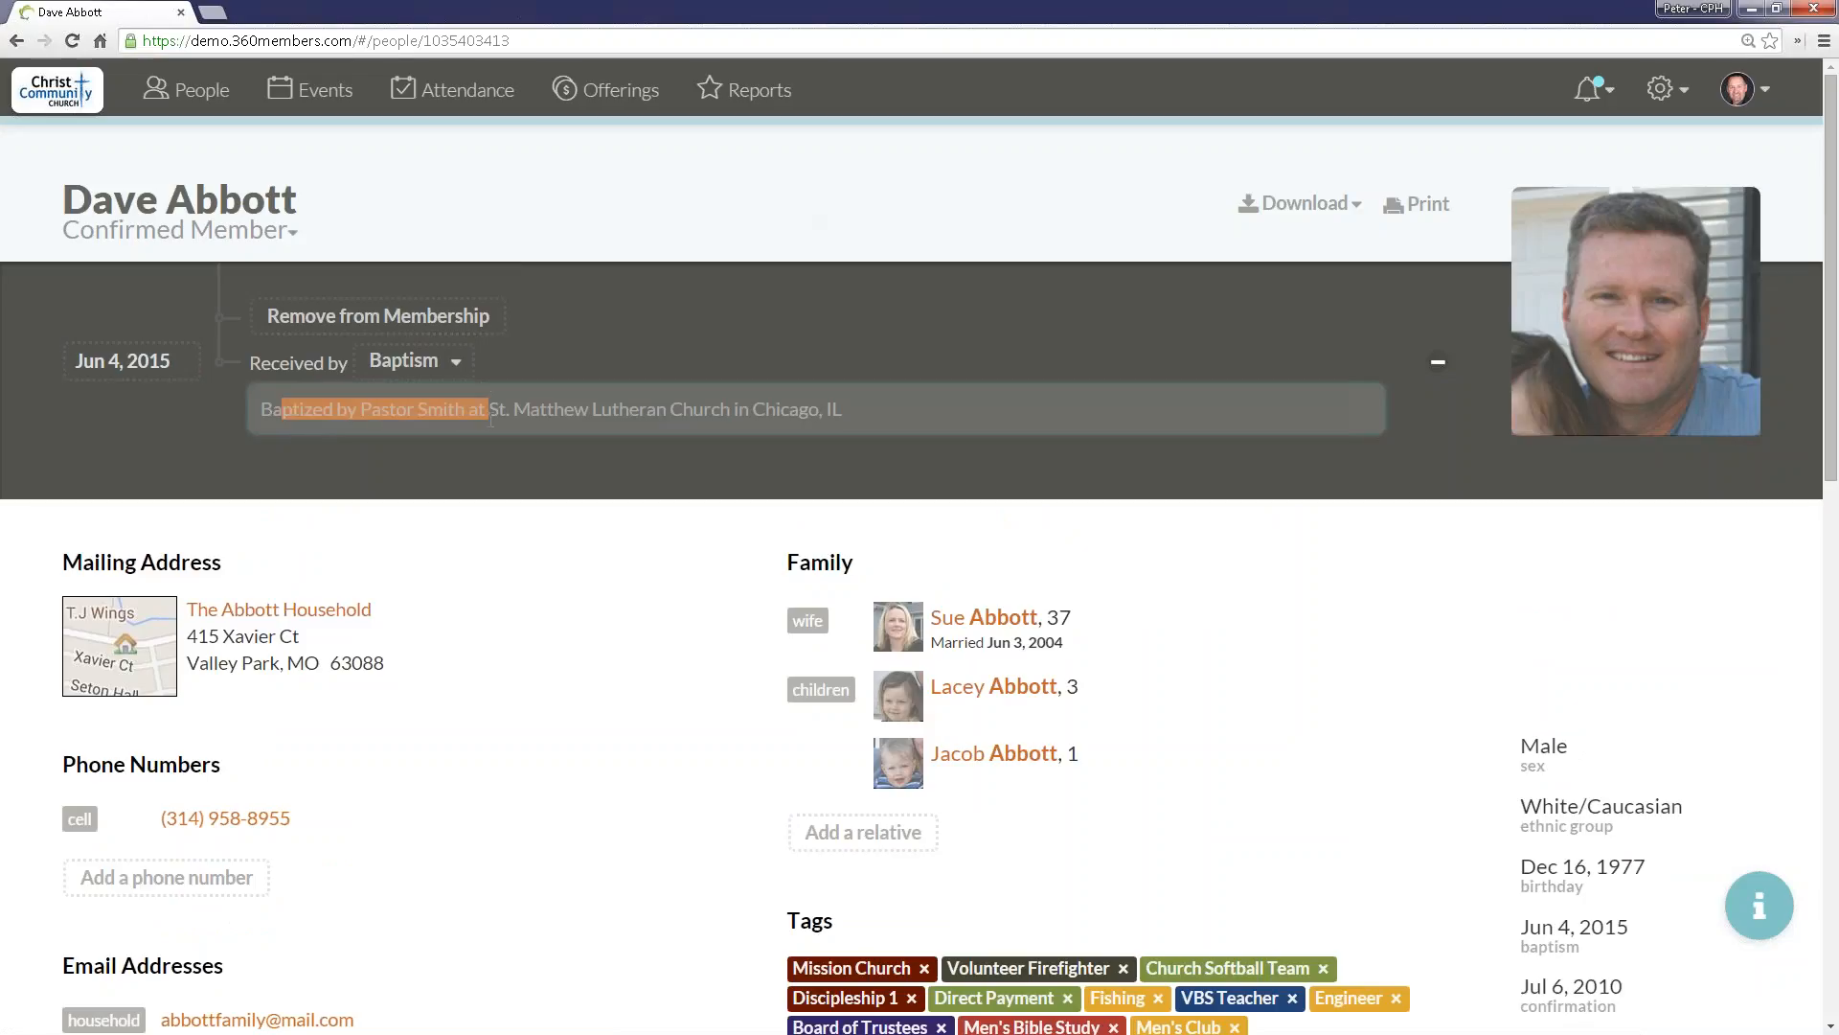
left_click(899, 421)
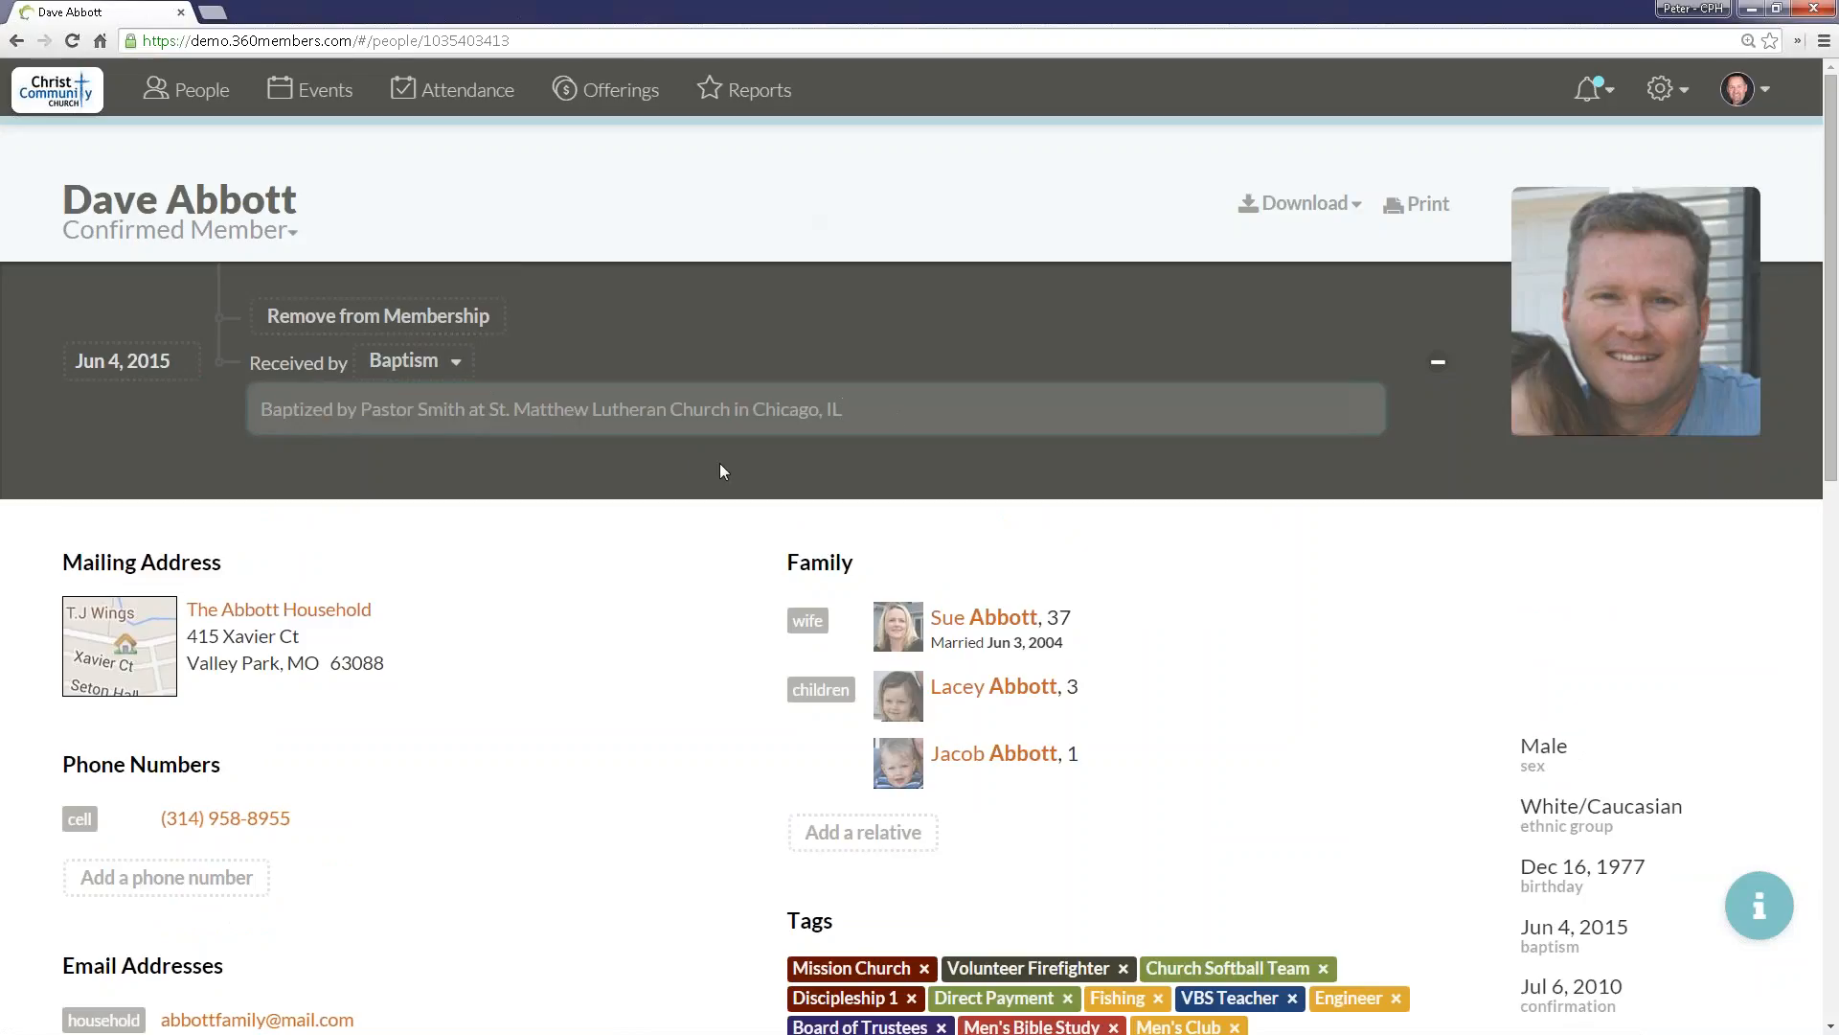
type("(John 3:16)")
key("Left")
key("Left")
key("Left")
key("Left")
type("Baptism Verse:")
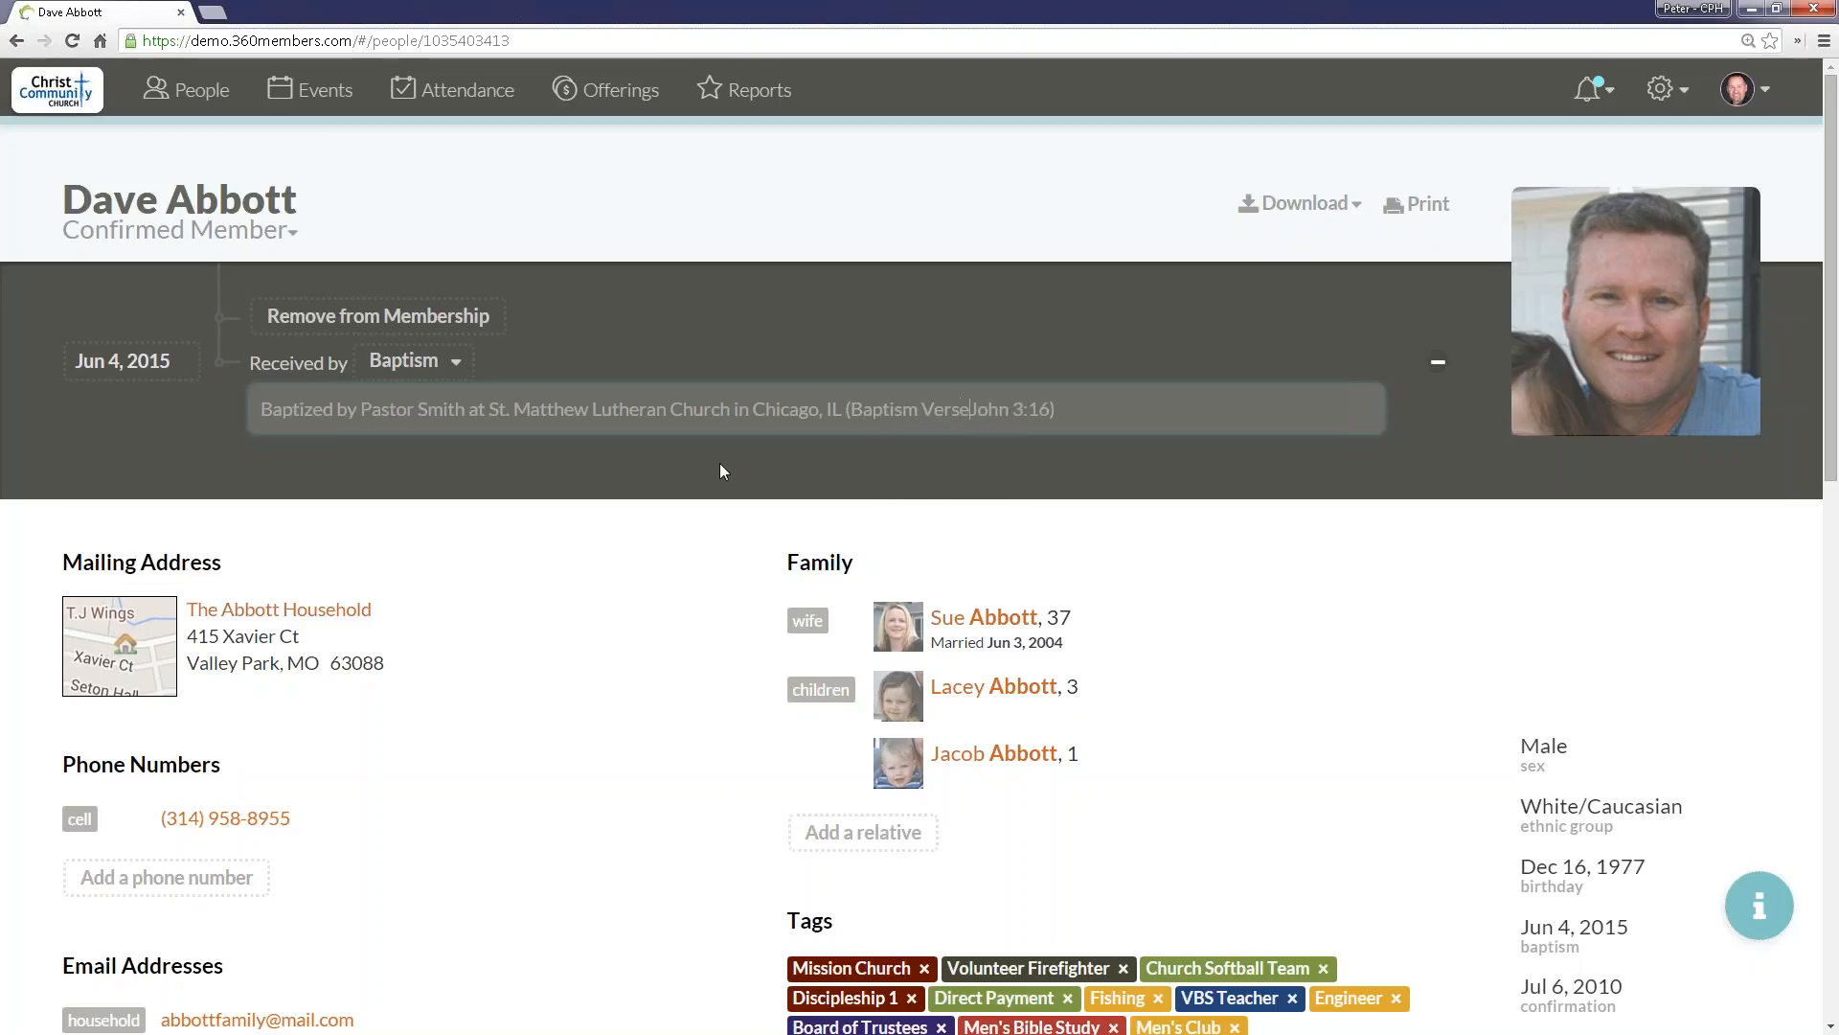
left_click(721, 463)
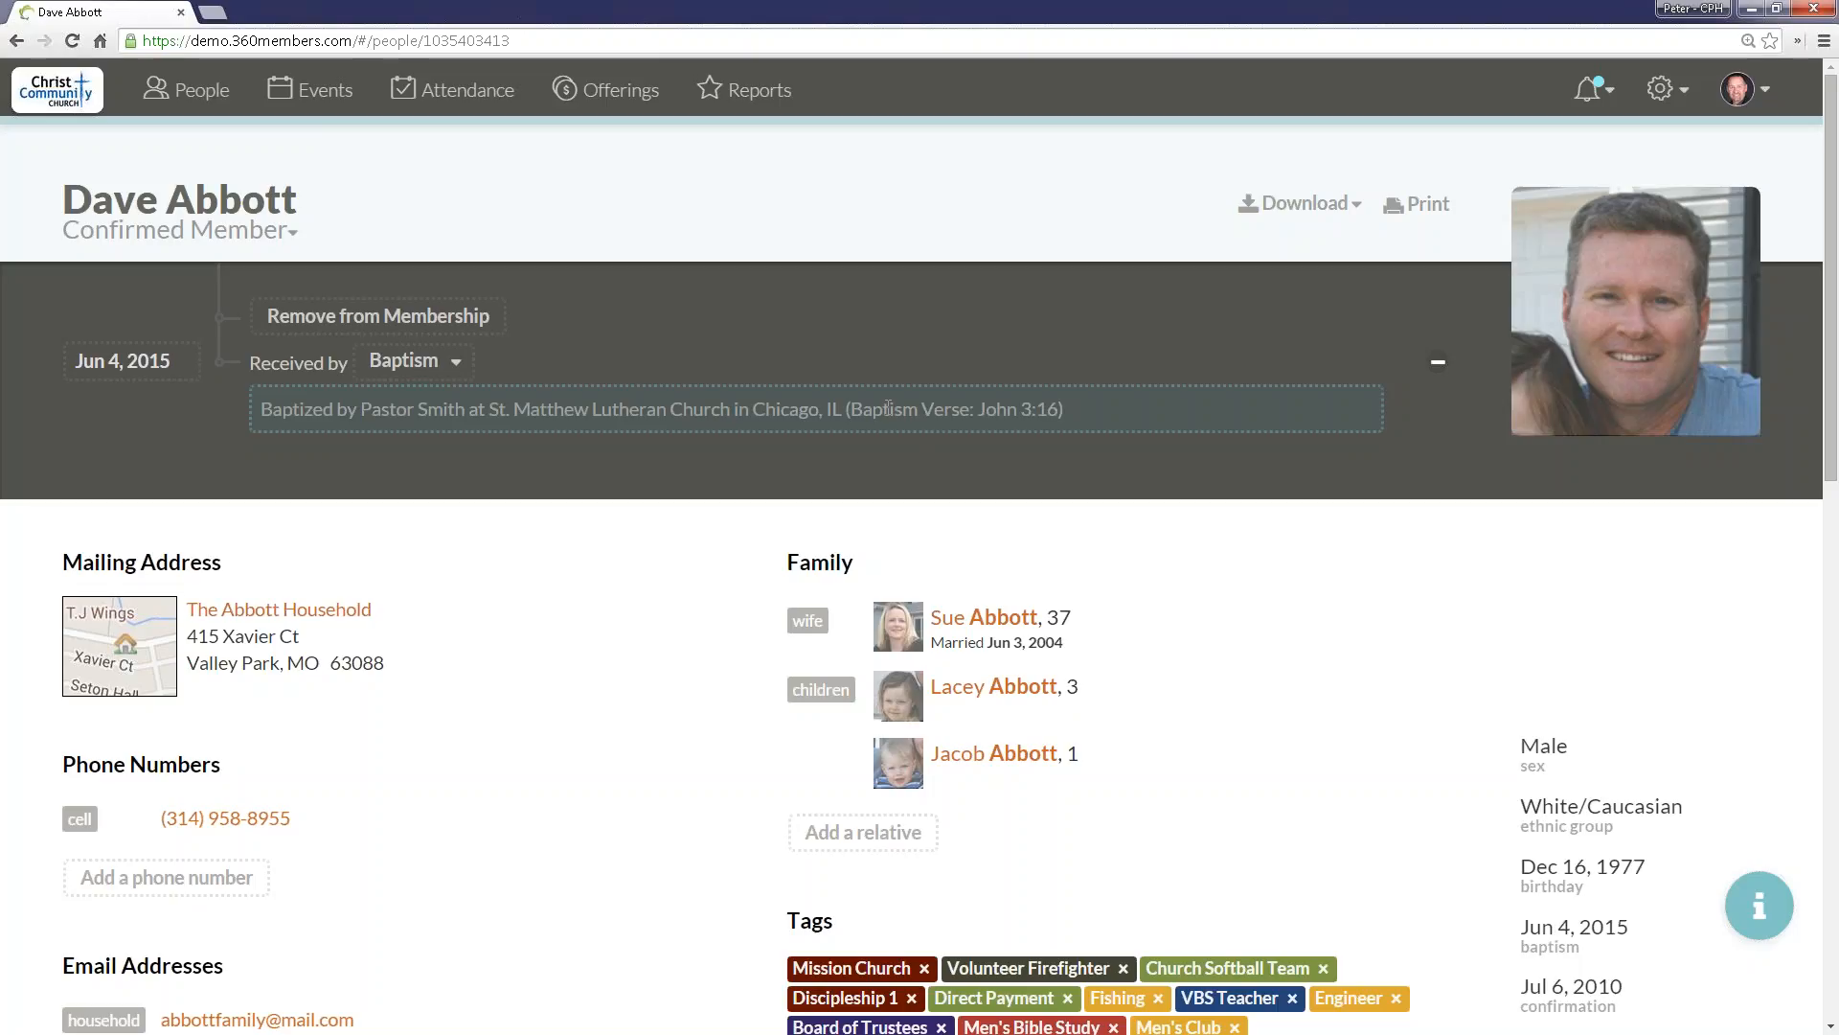
Step: Open the profile note about skipping the 2nd Sunday, browse the roles that can be allowed to see it, and close it unchanged
scroll(536, 91, "down", 3)
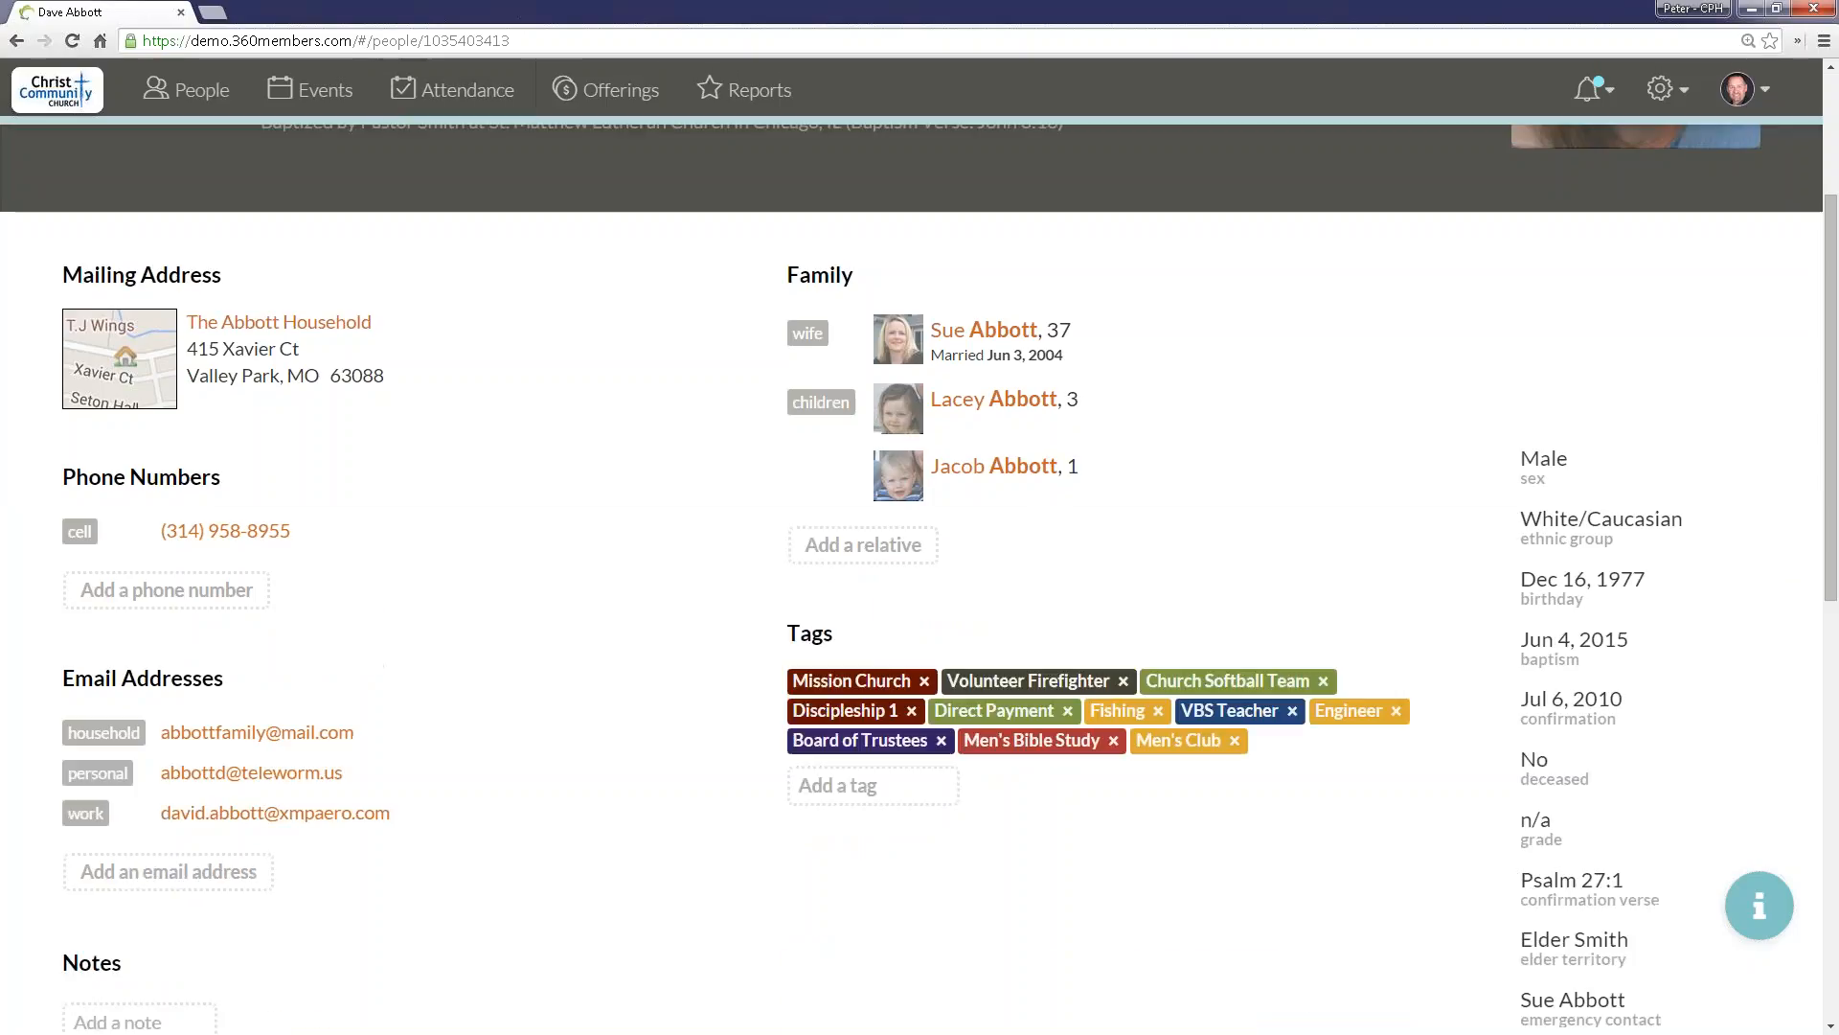
scroll(1352, 603, "down", 2)
scroll(1151, 475, "down", 3)
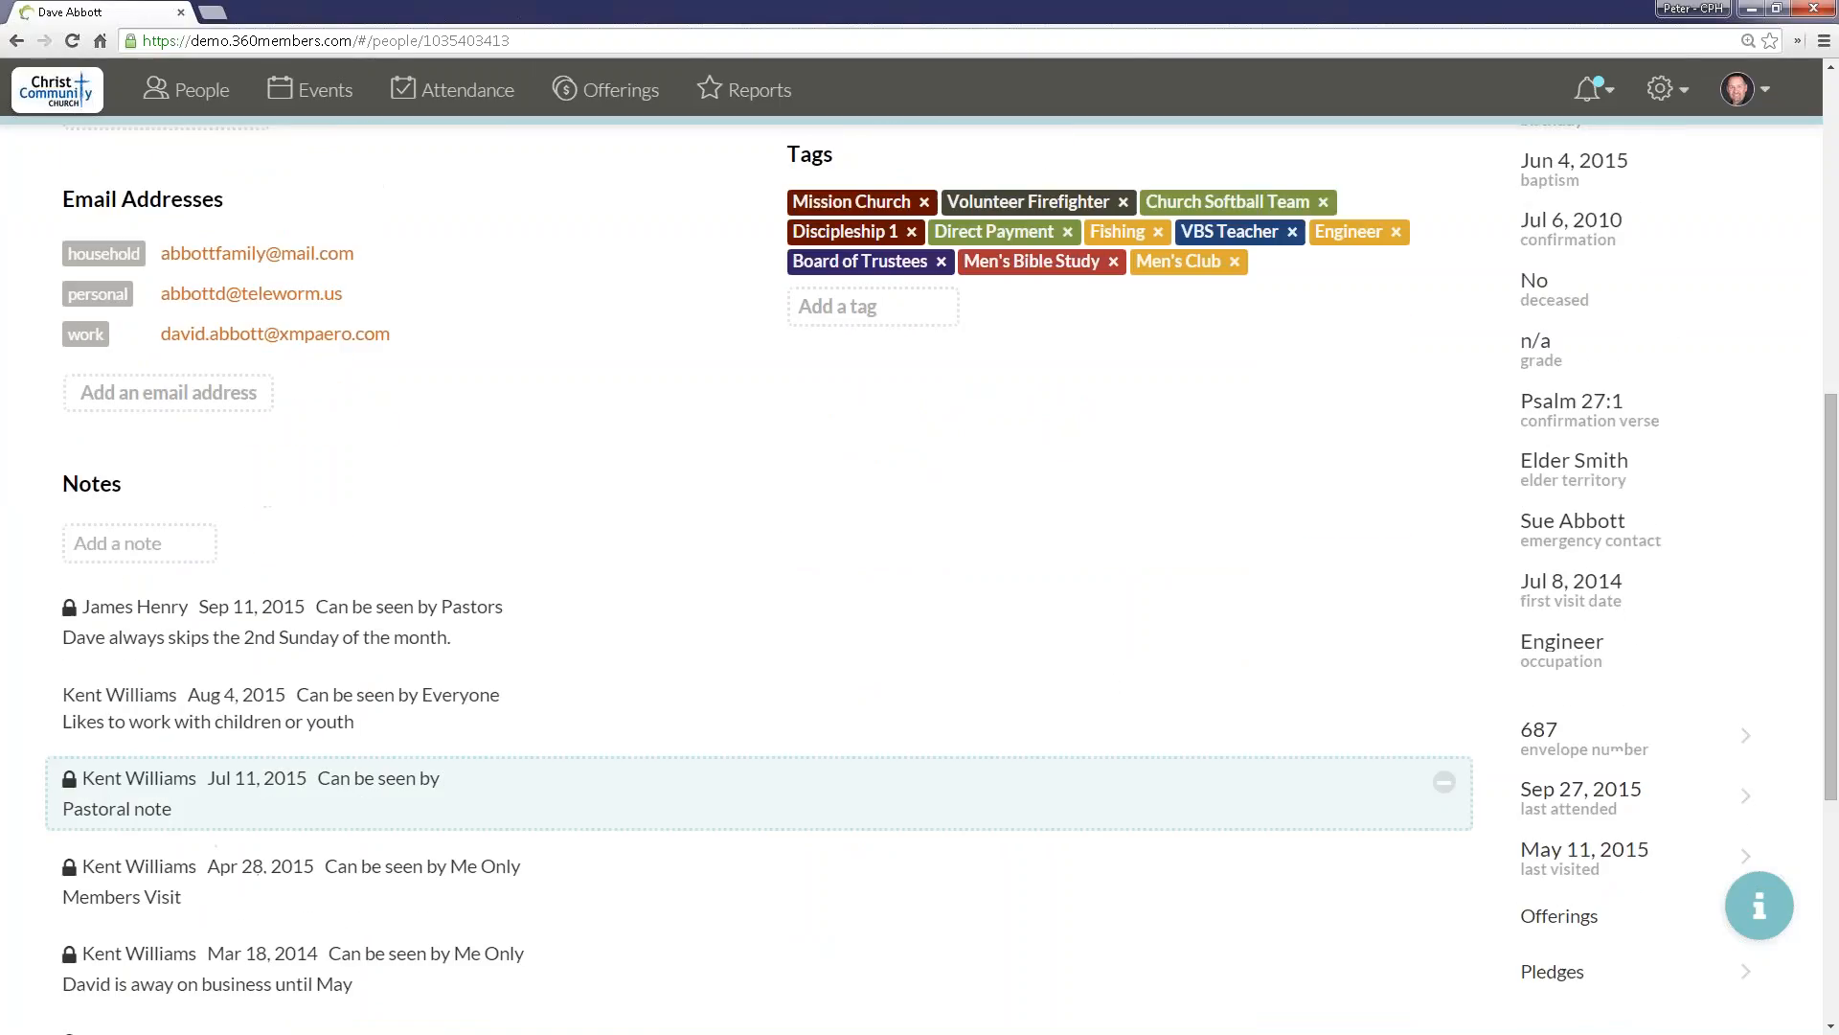
left_click(500, 650)
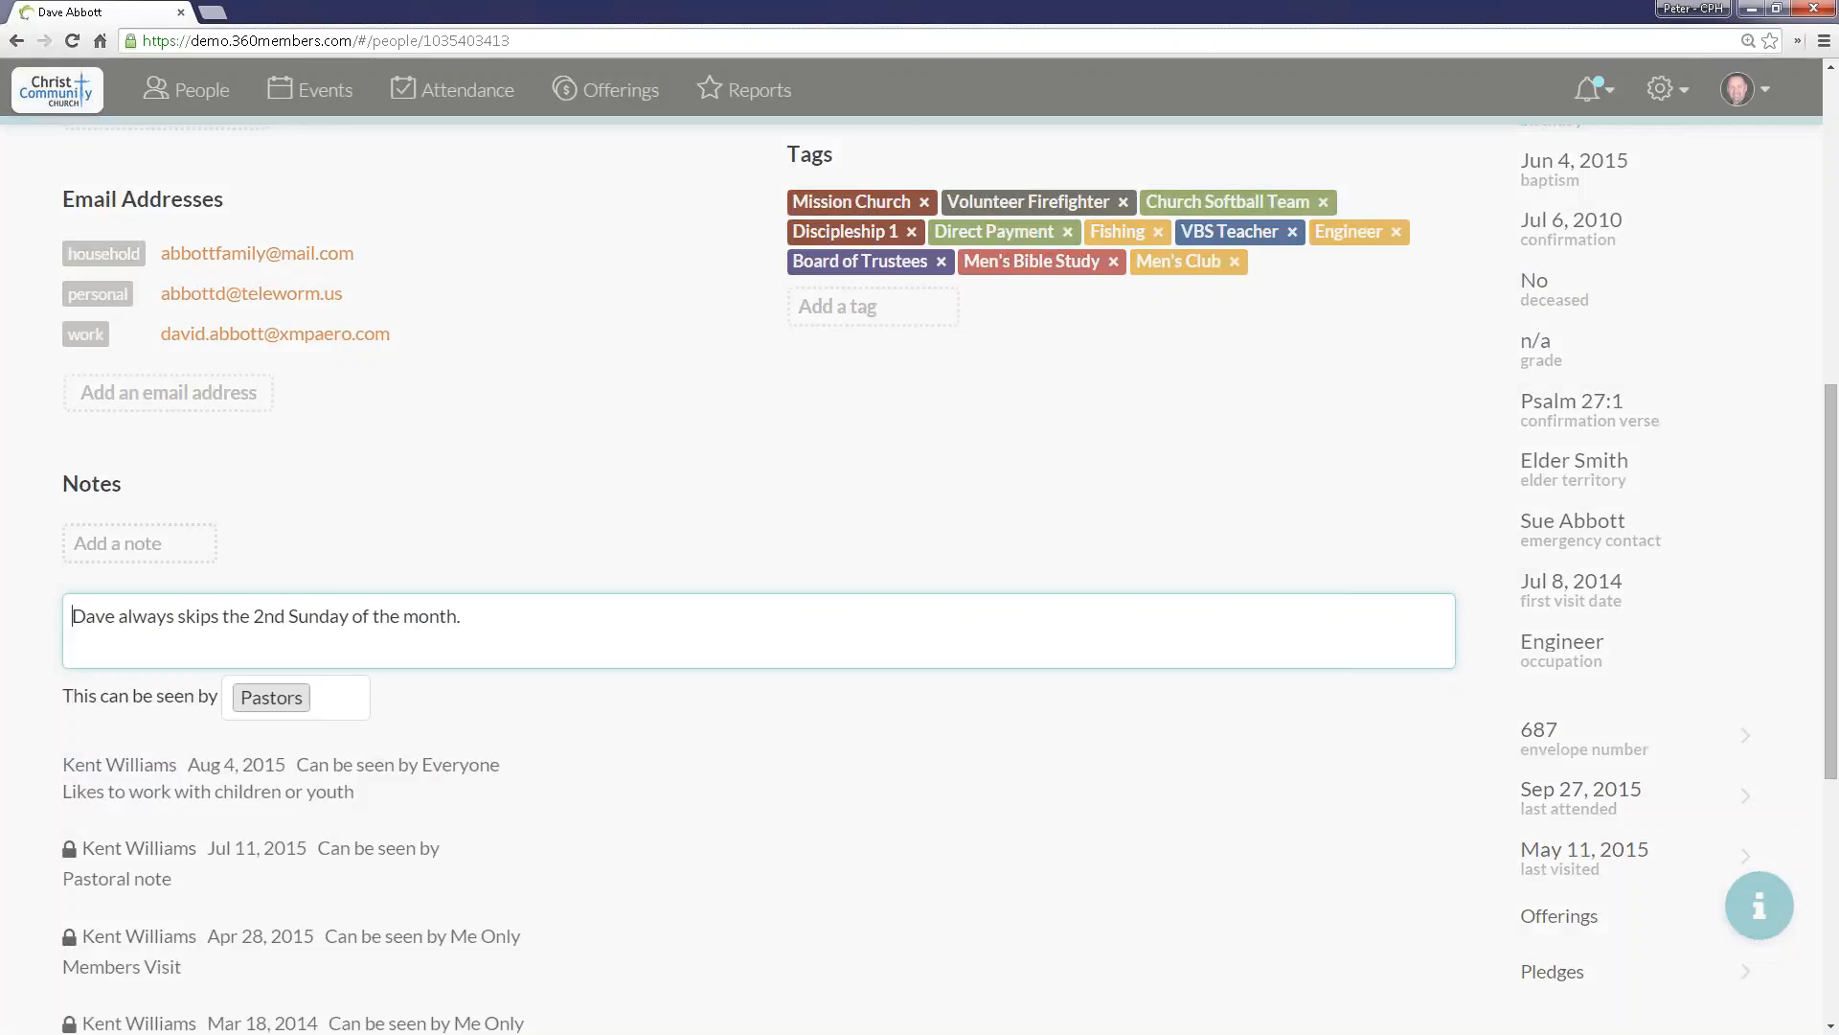
left_click(331, 706)
scroll(335, 827, "down", 5)
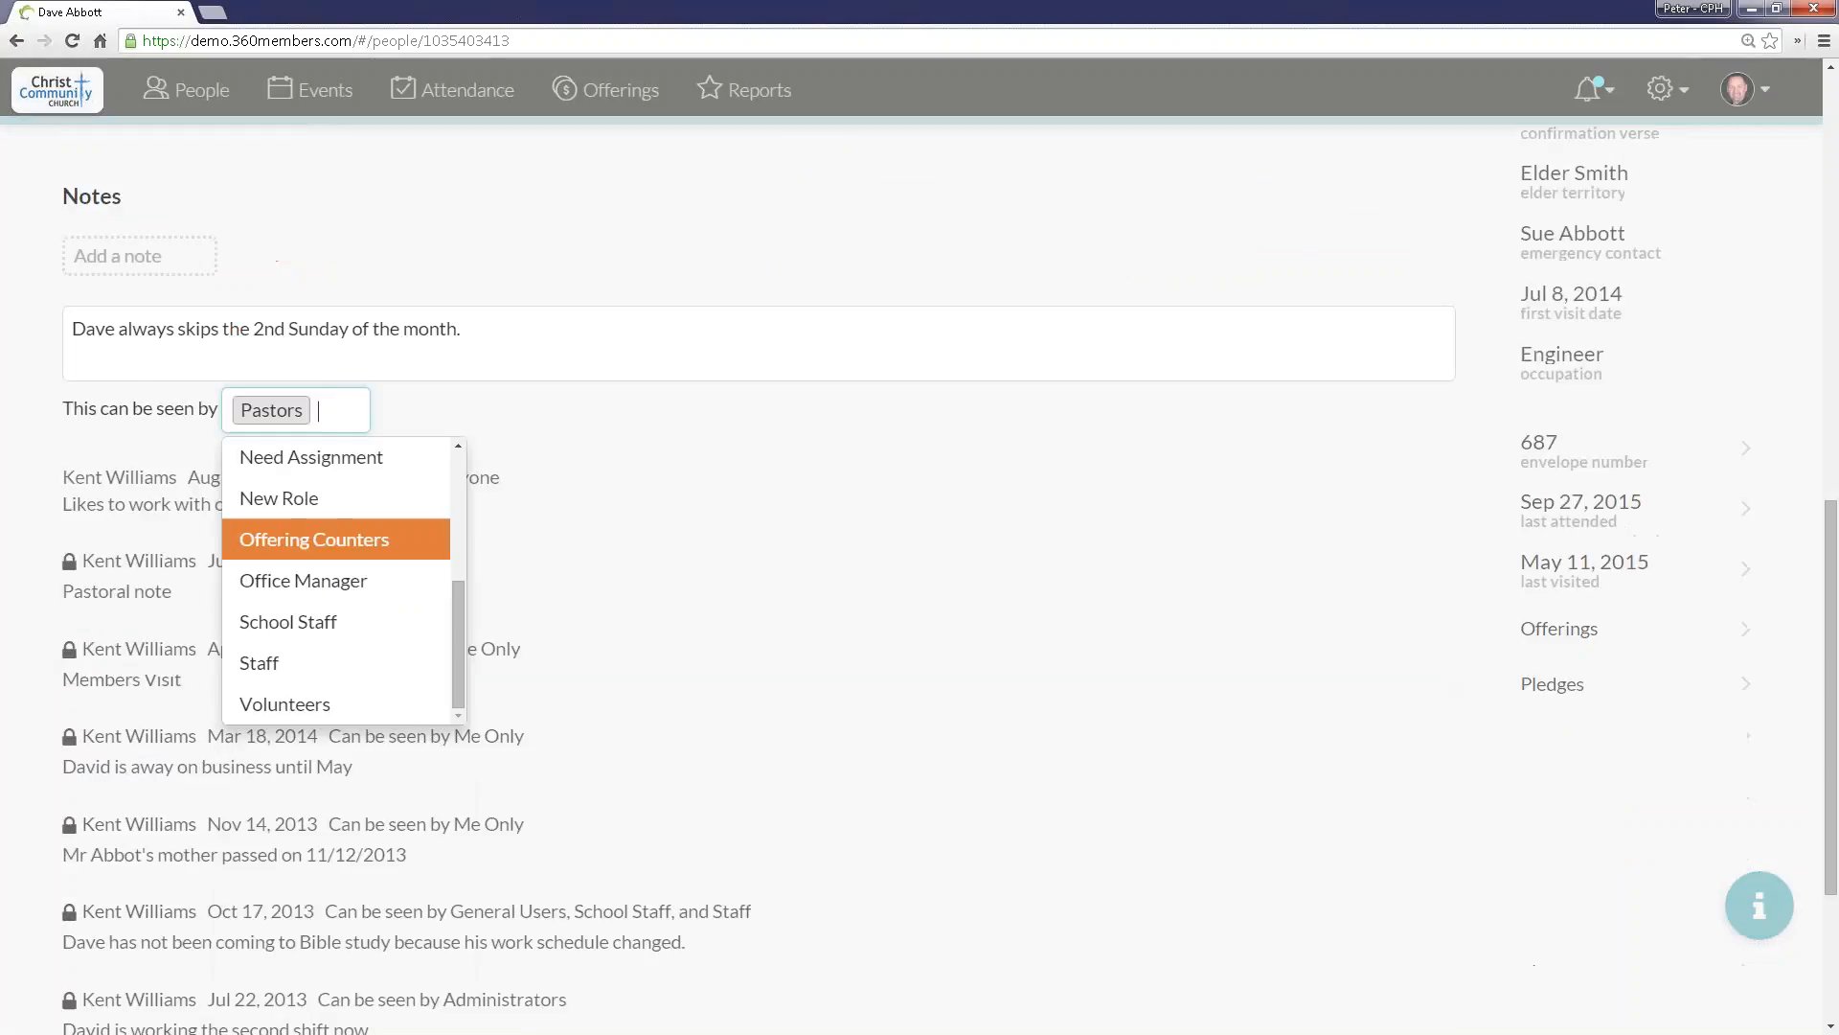
scroll(394, 604, "up", 5)
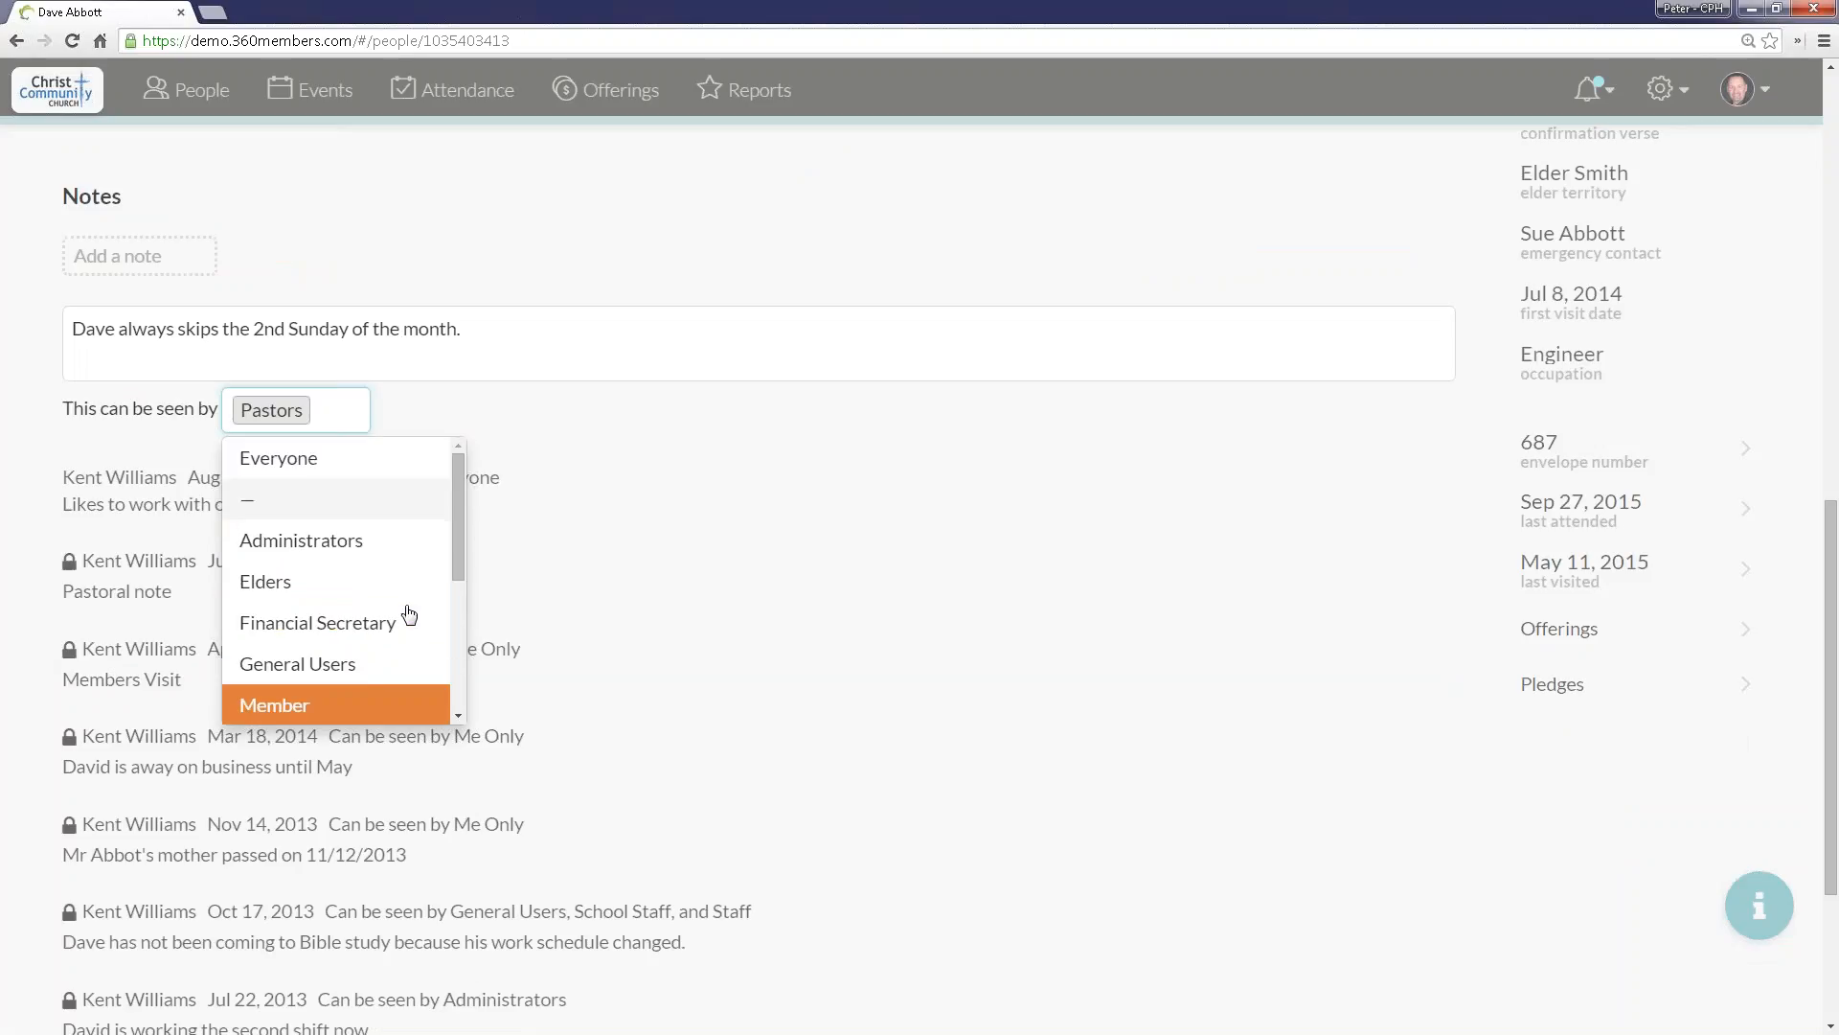
left_click(437, 420)
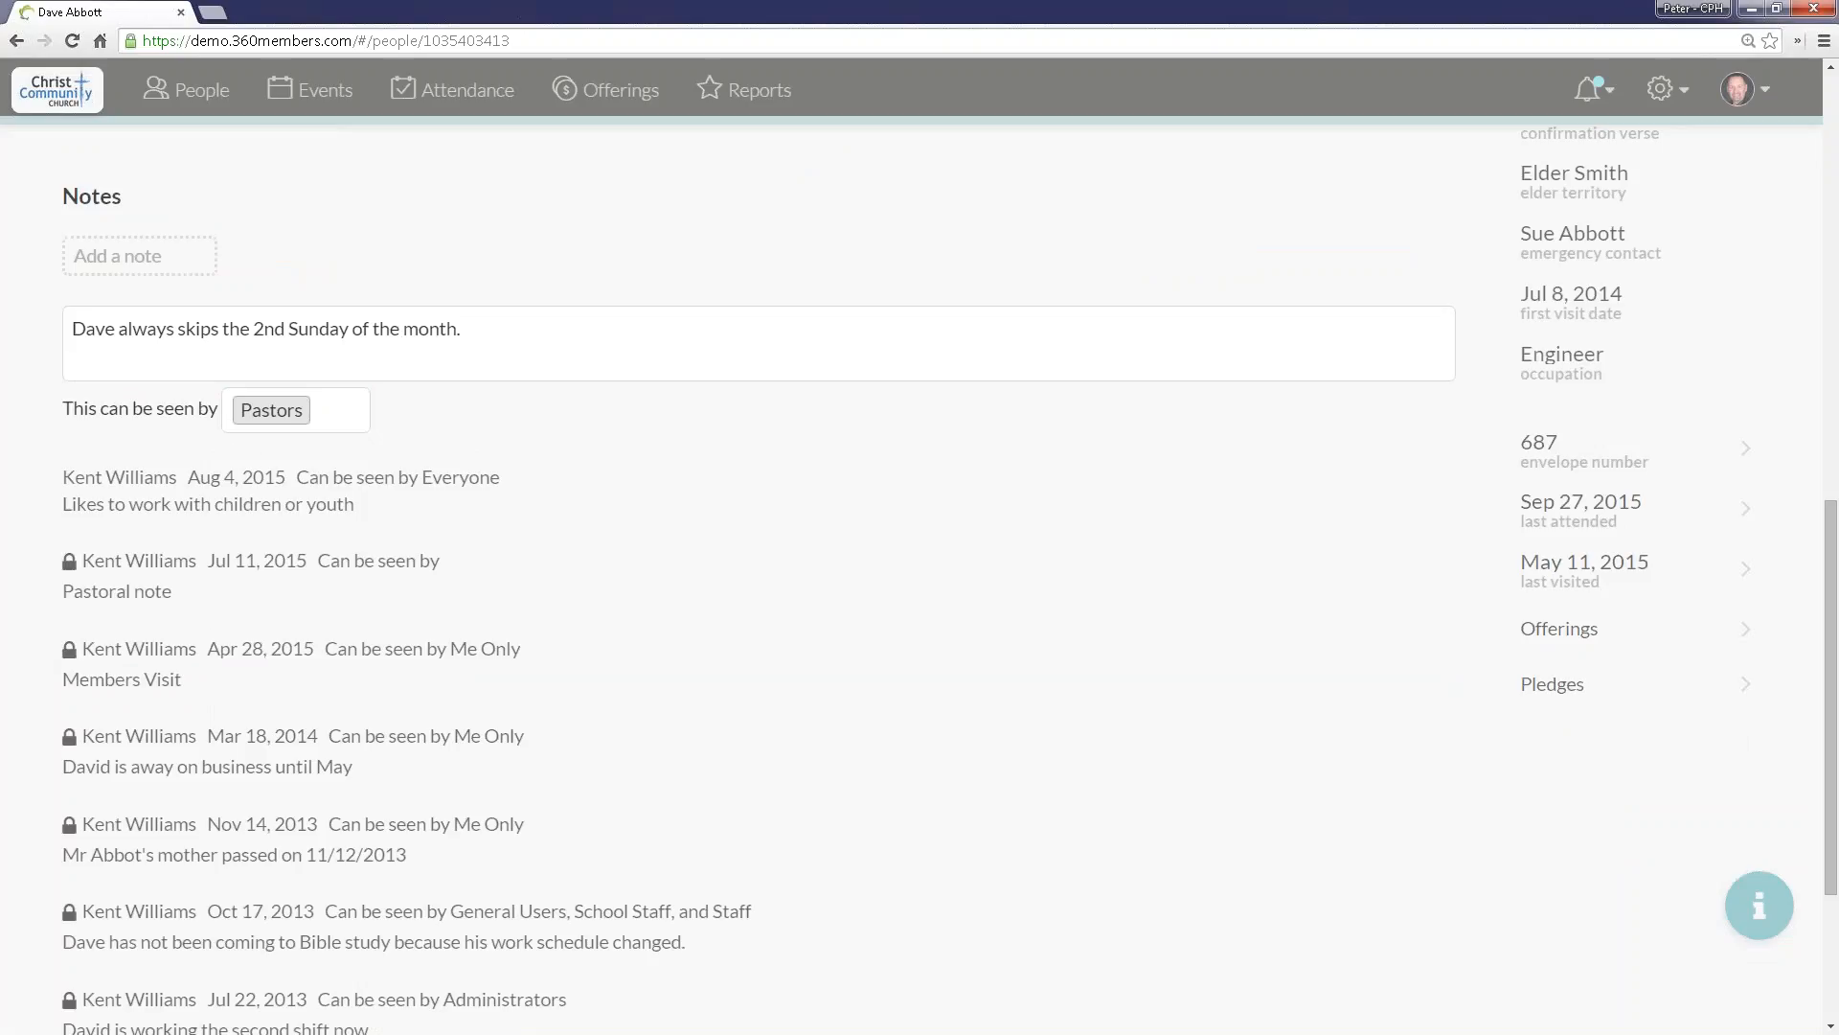
left_click(194, 254)
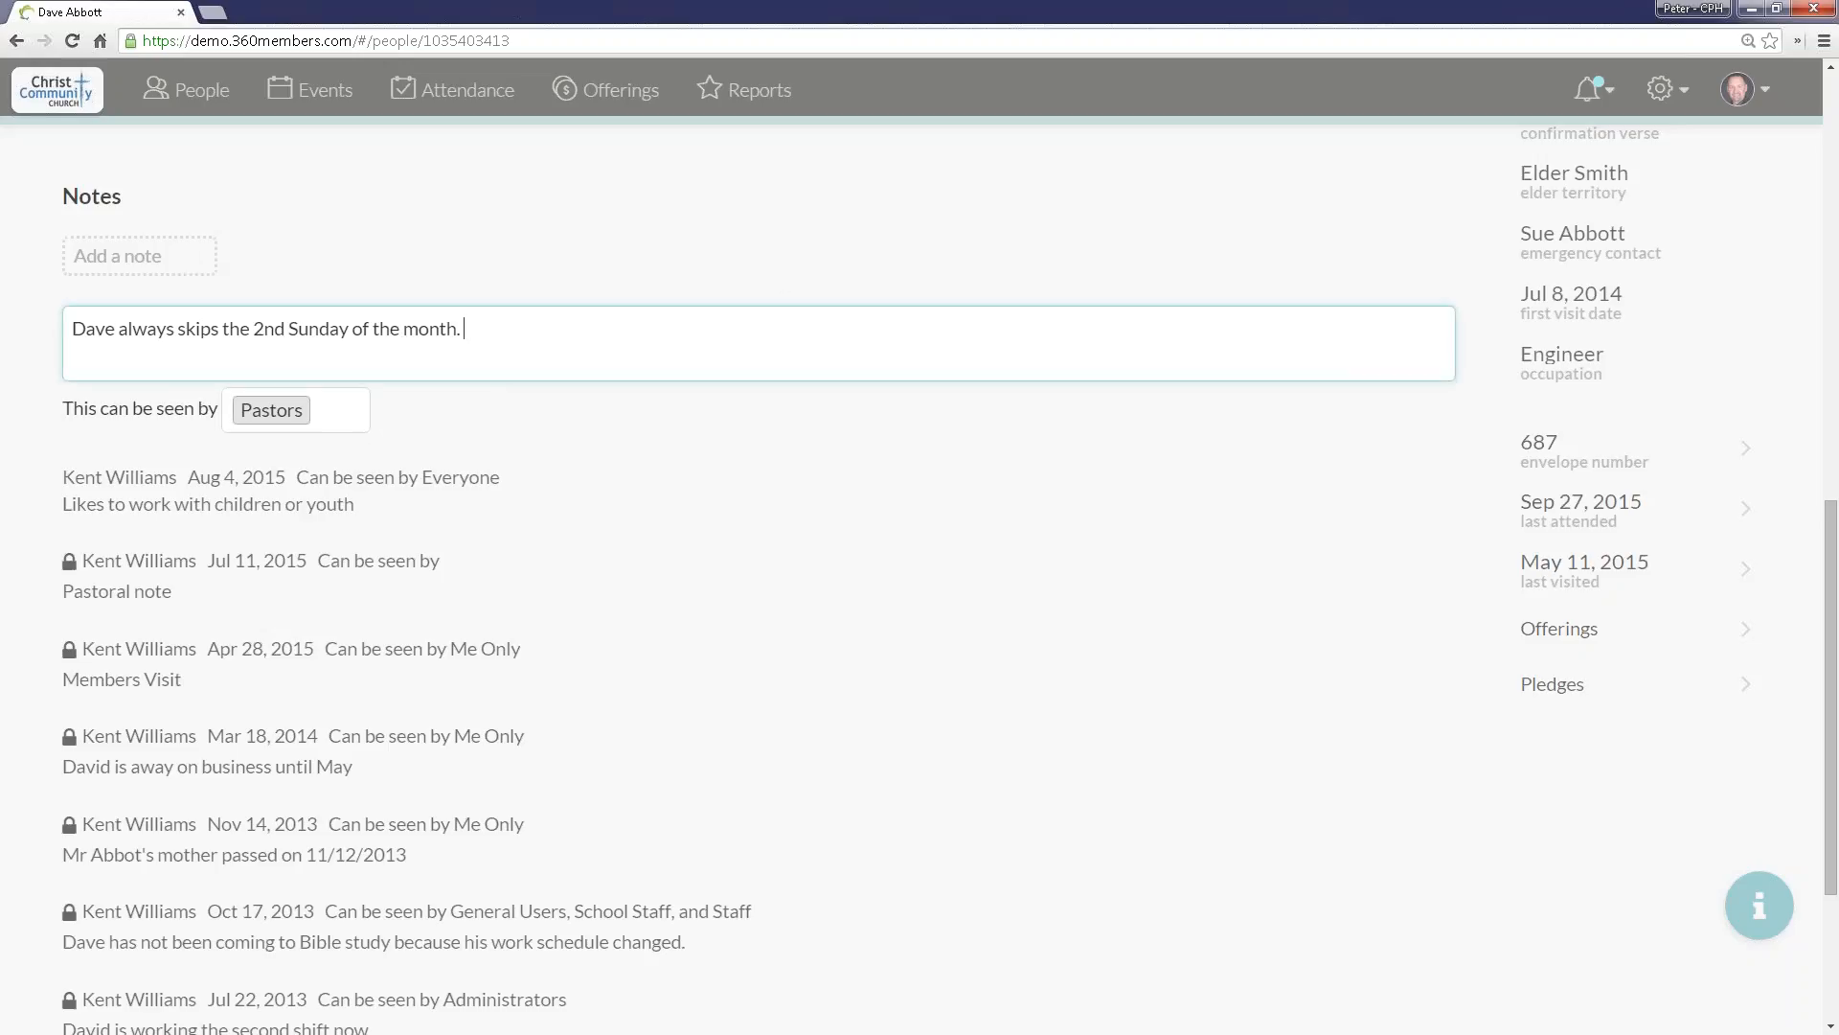
key("Return")
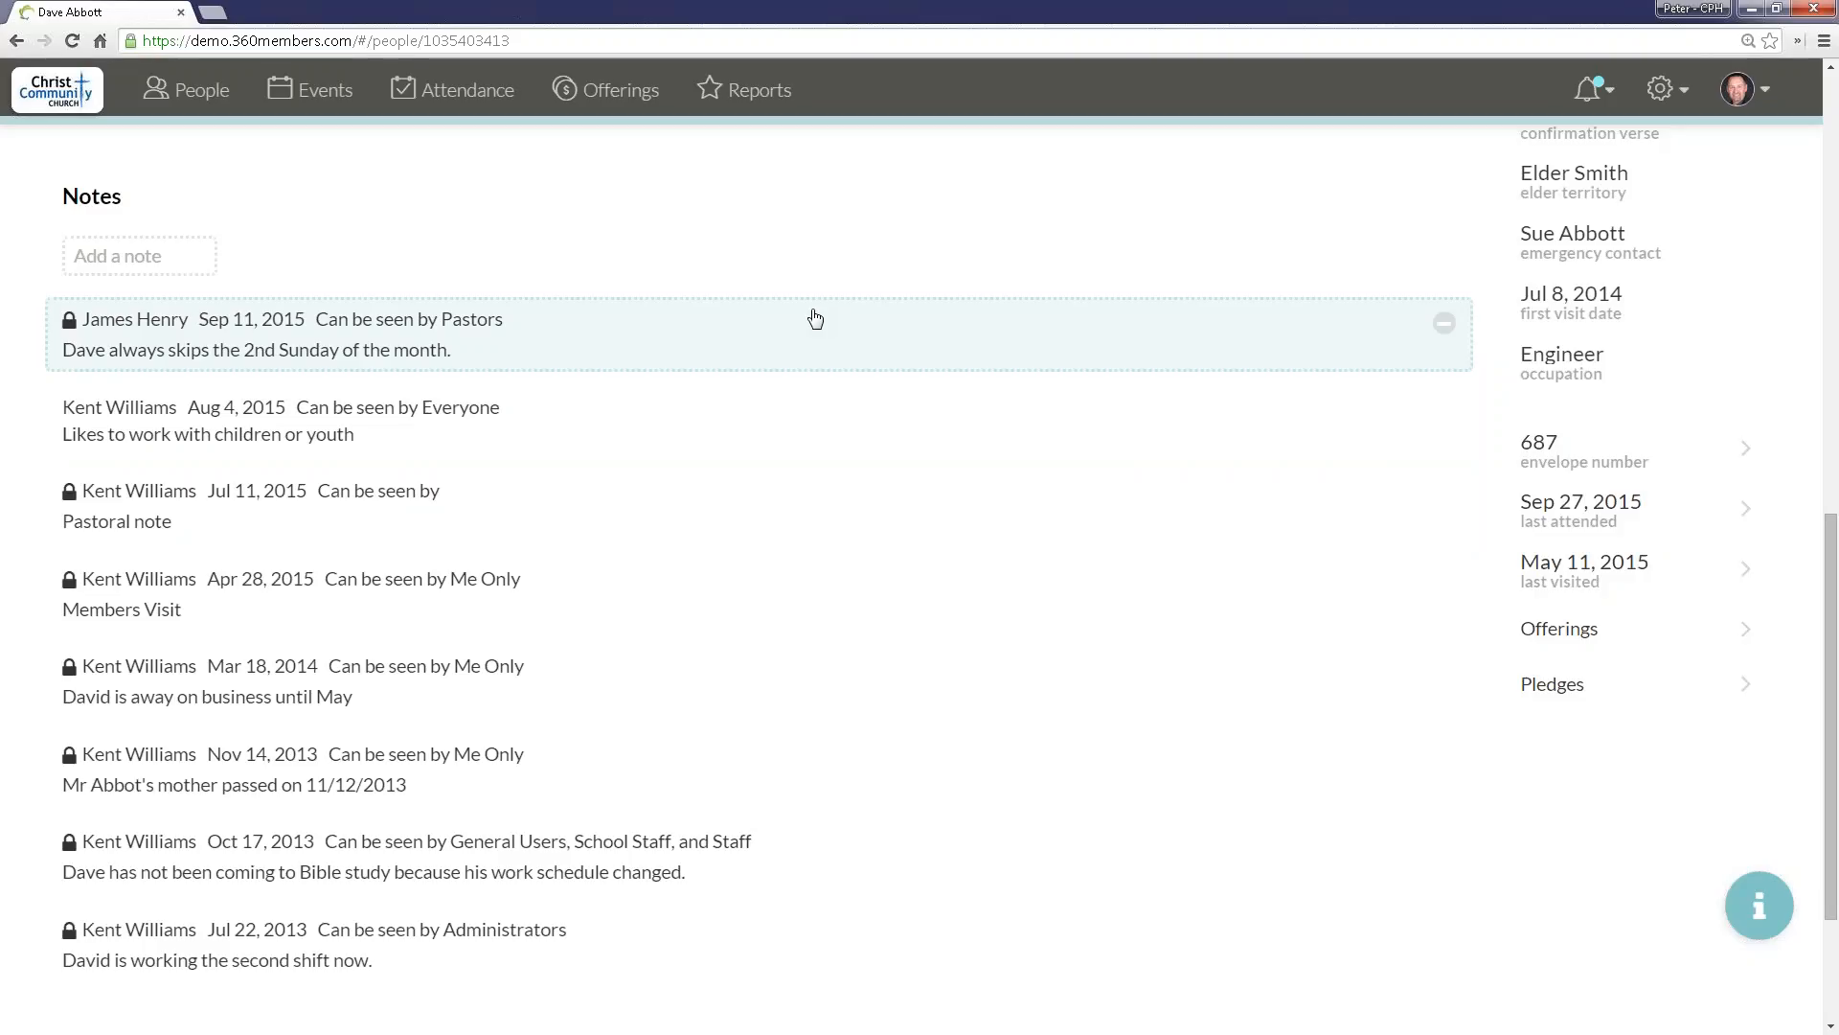
Step: Open the Logins settings and examine which roles are assigned to each login
left_click(1667, 93)
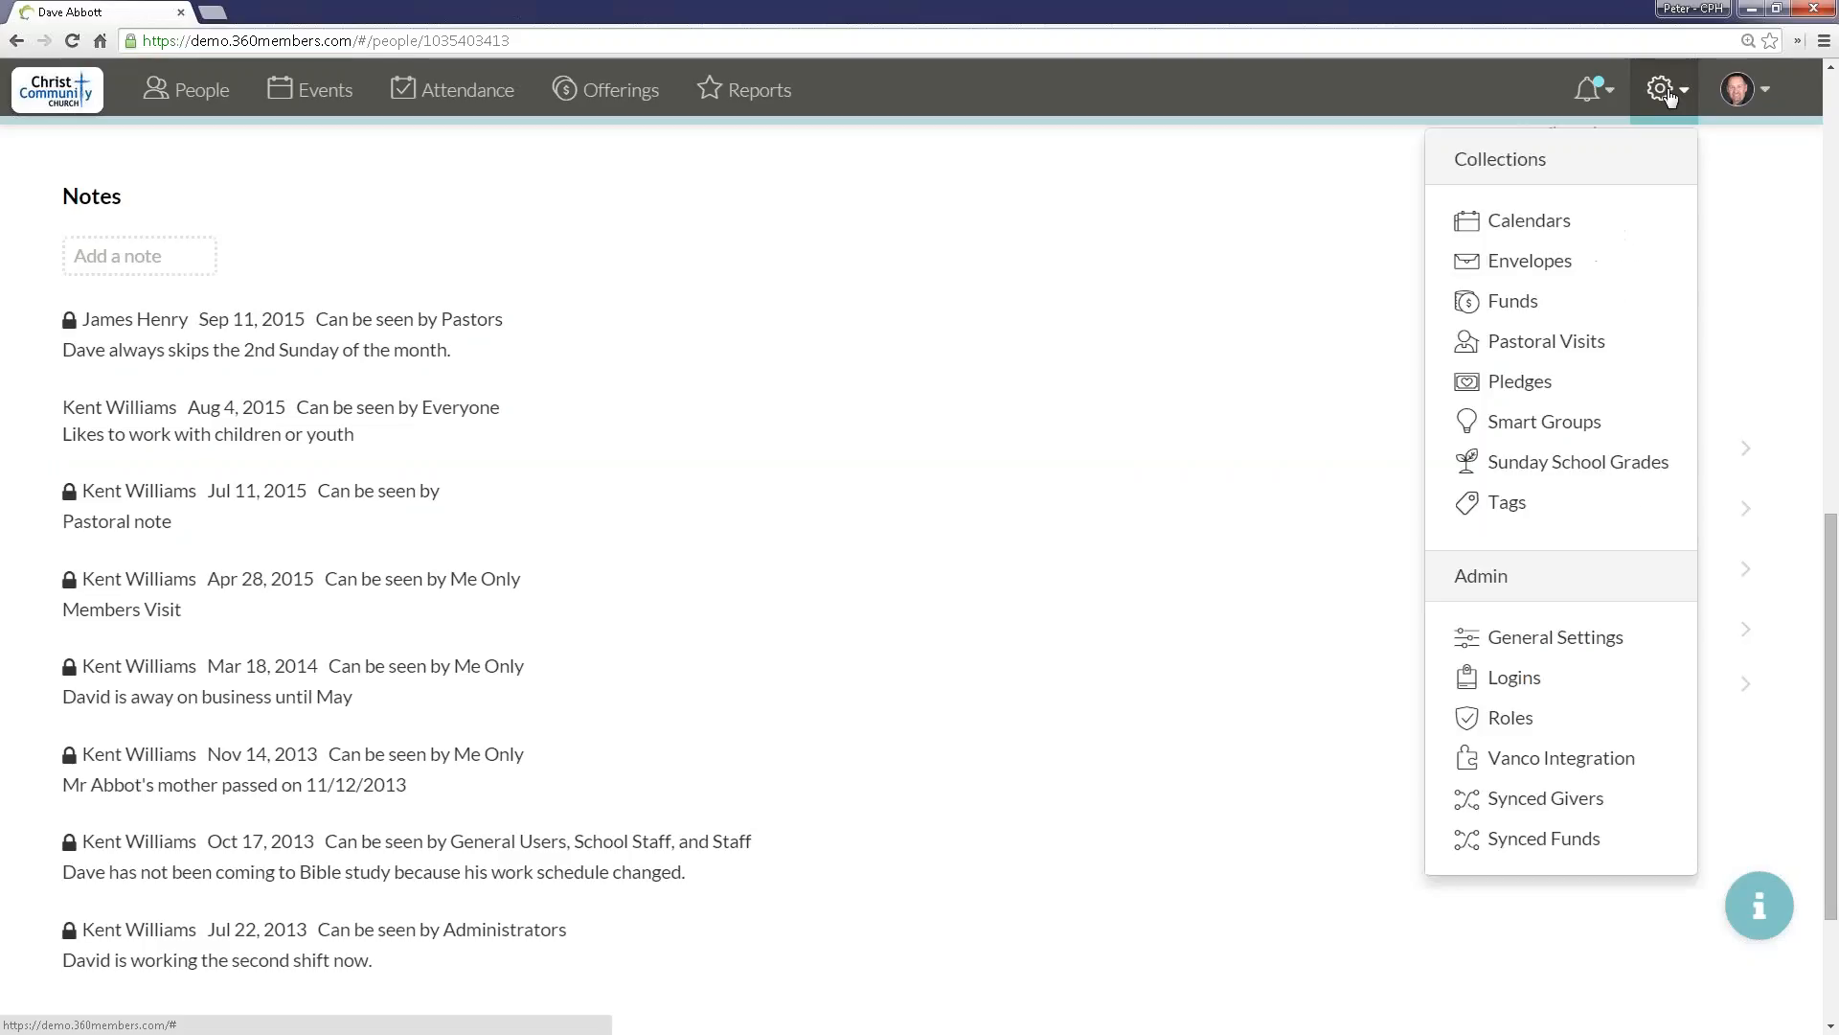
left_click(1506, 696)
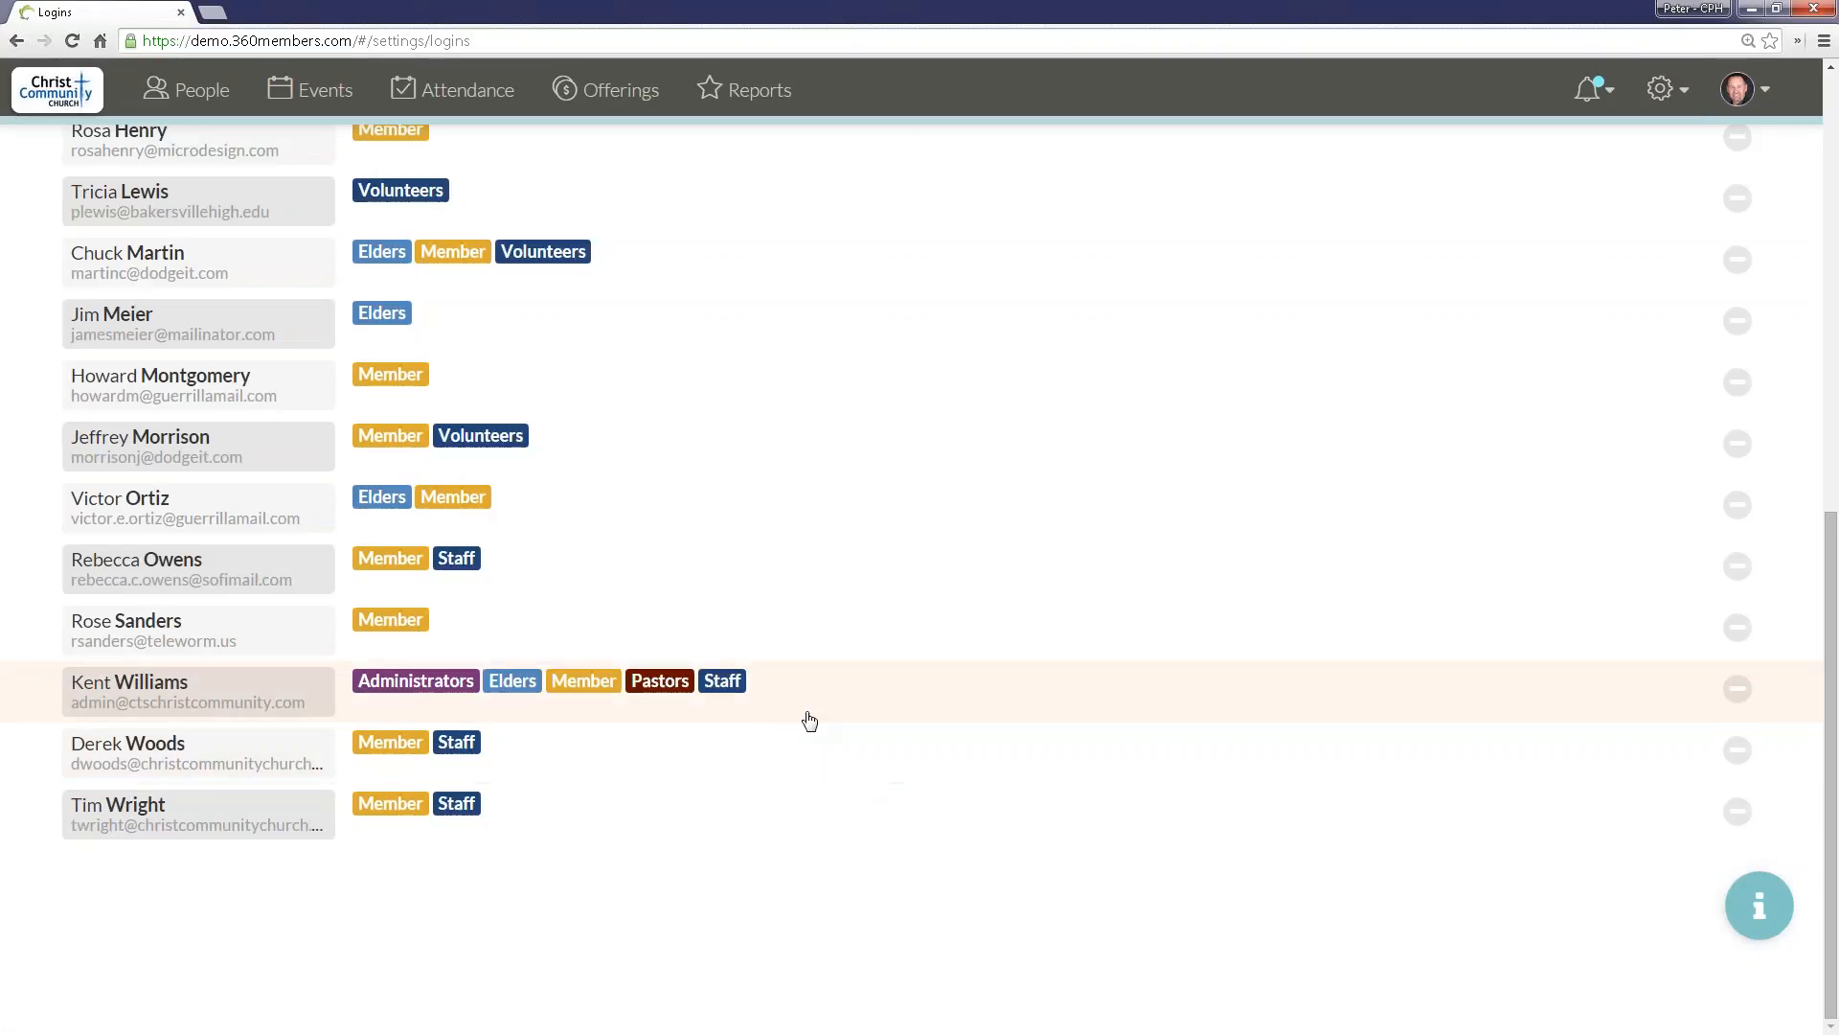
scroll(810, 721, "up", 1)
scroll(810, 721, "up", 8)
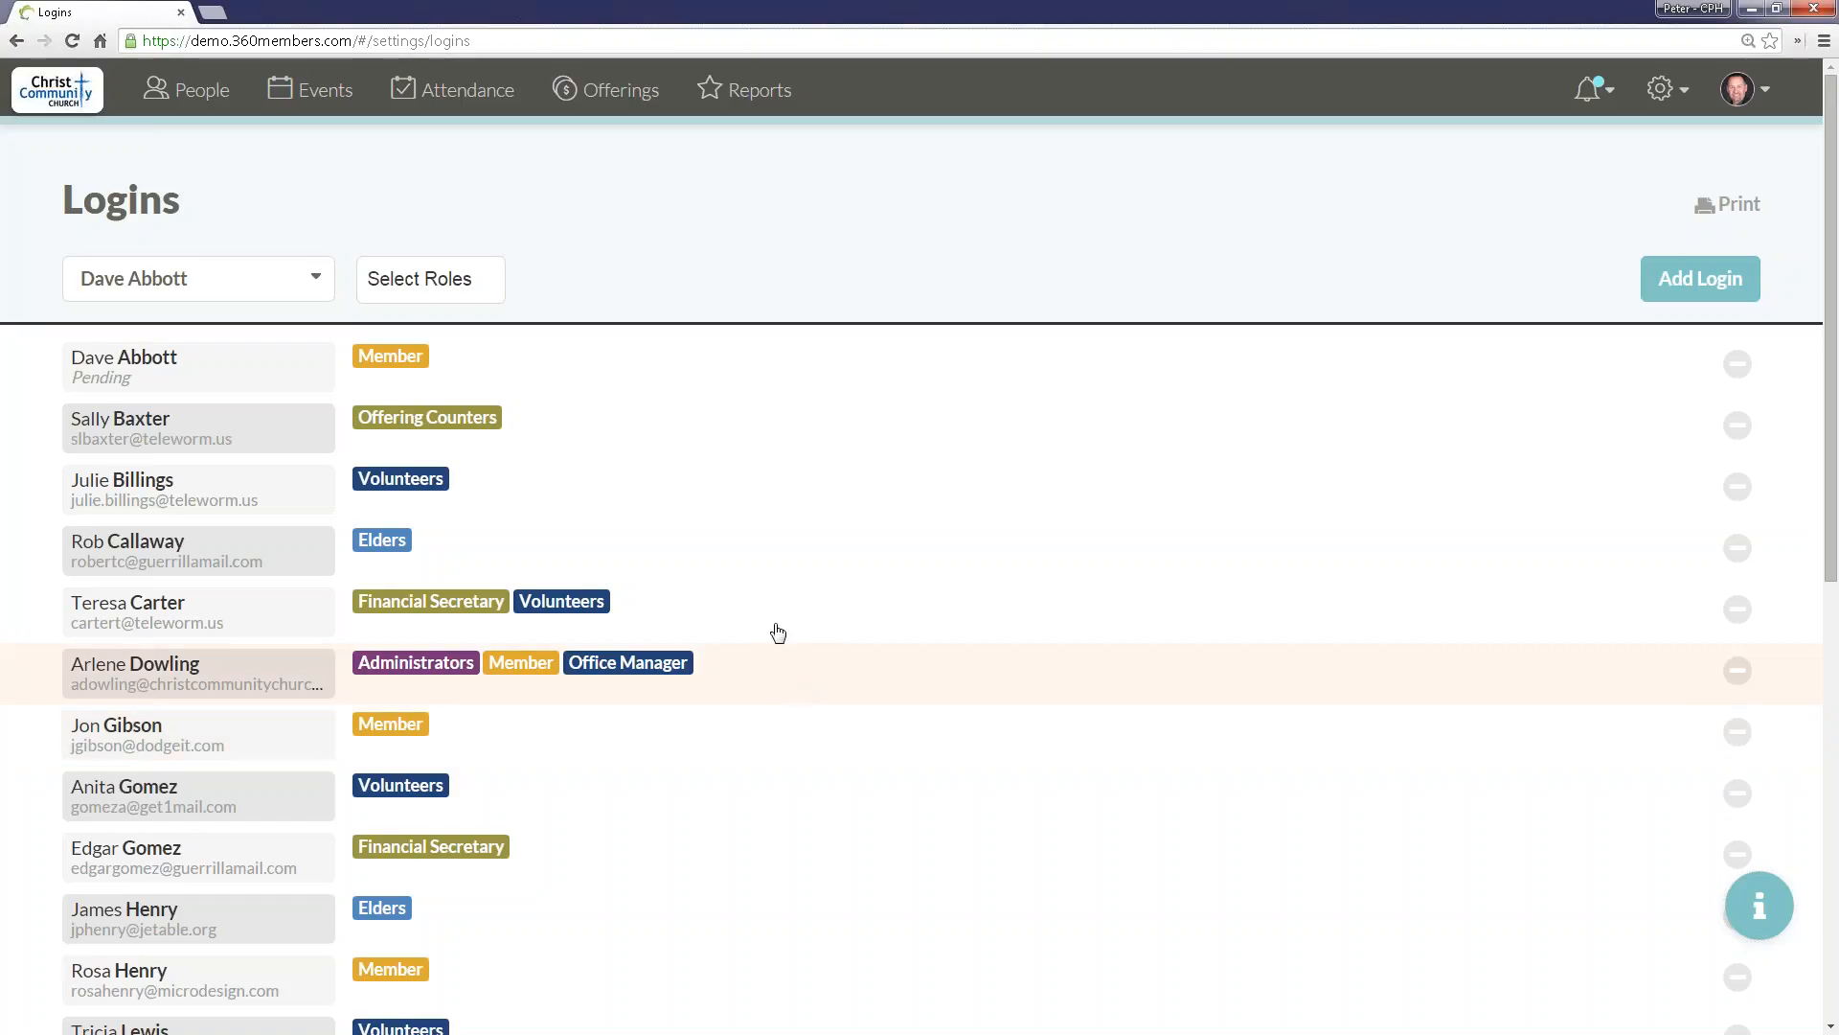
scroll(417, 379, "down", 9)
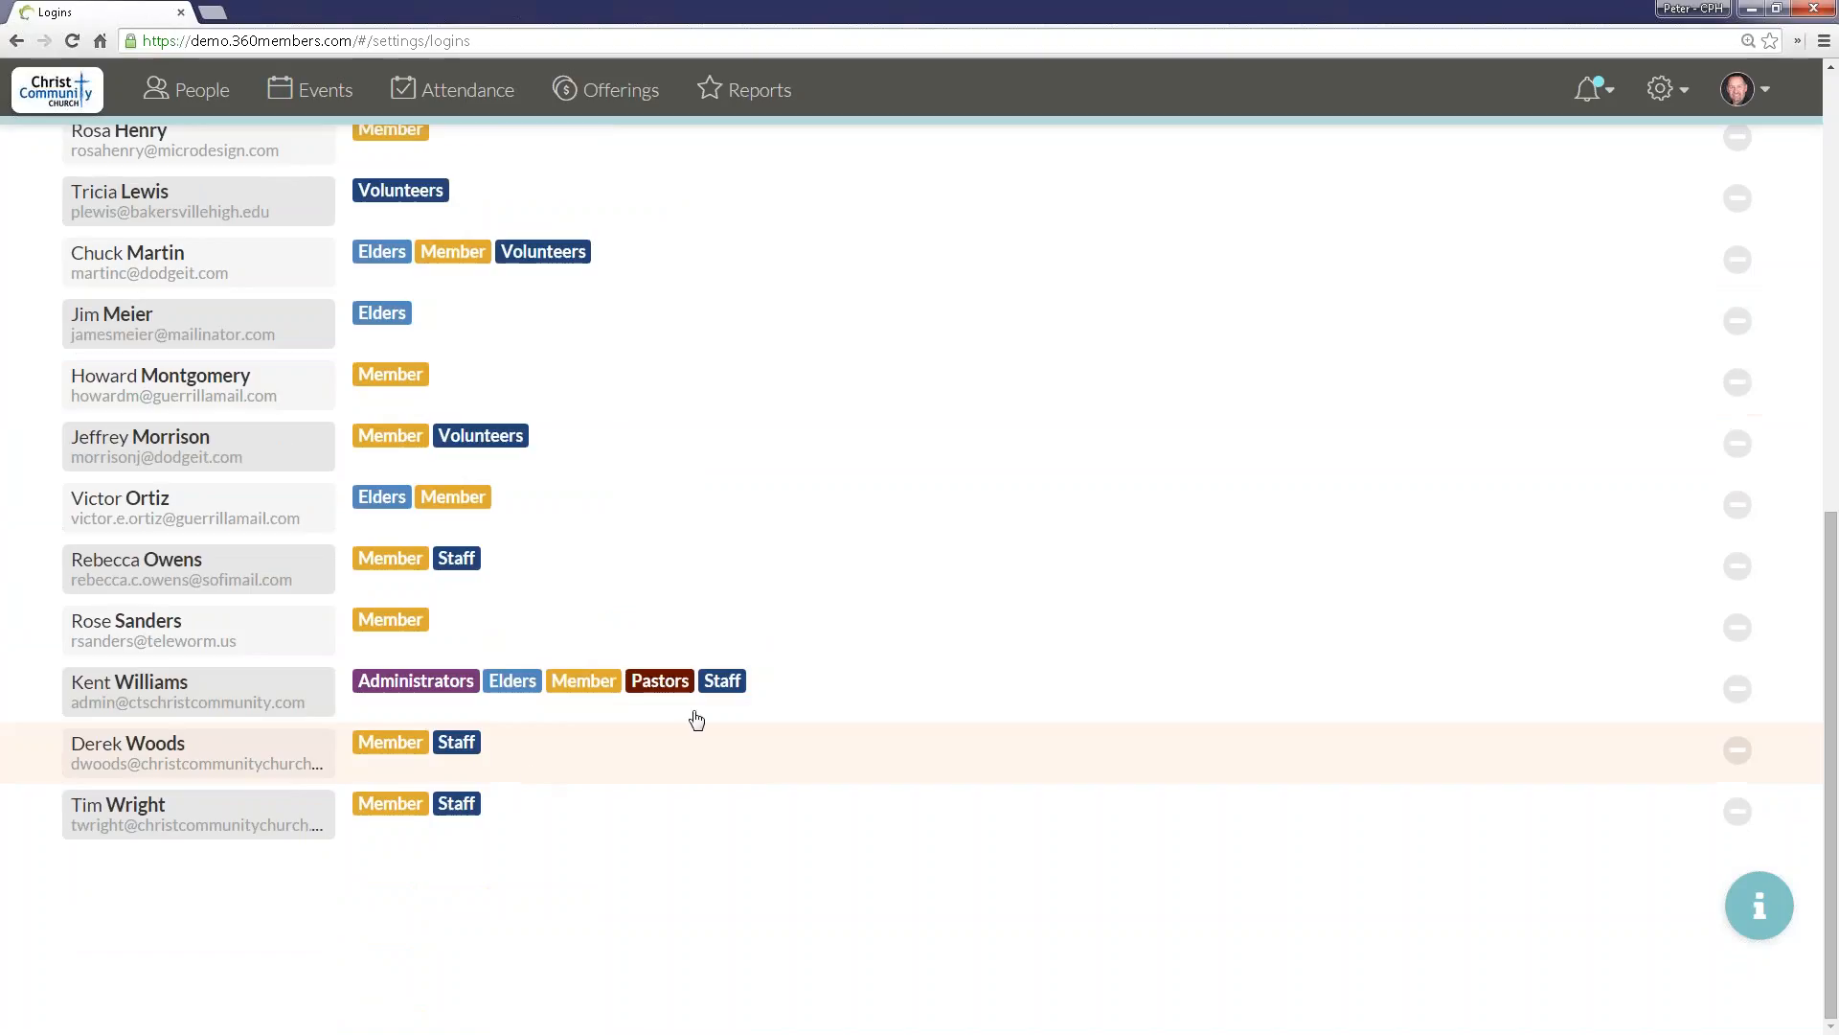
scroll(830, 575, "up", 9)
Step: Open the Roles settings to examine the permissions of each role, and check the Elders role's delete option without deleting it
left_click(1667, 88)
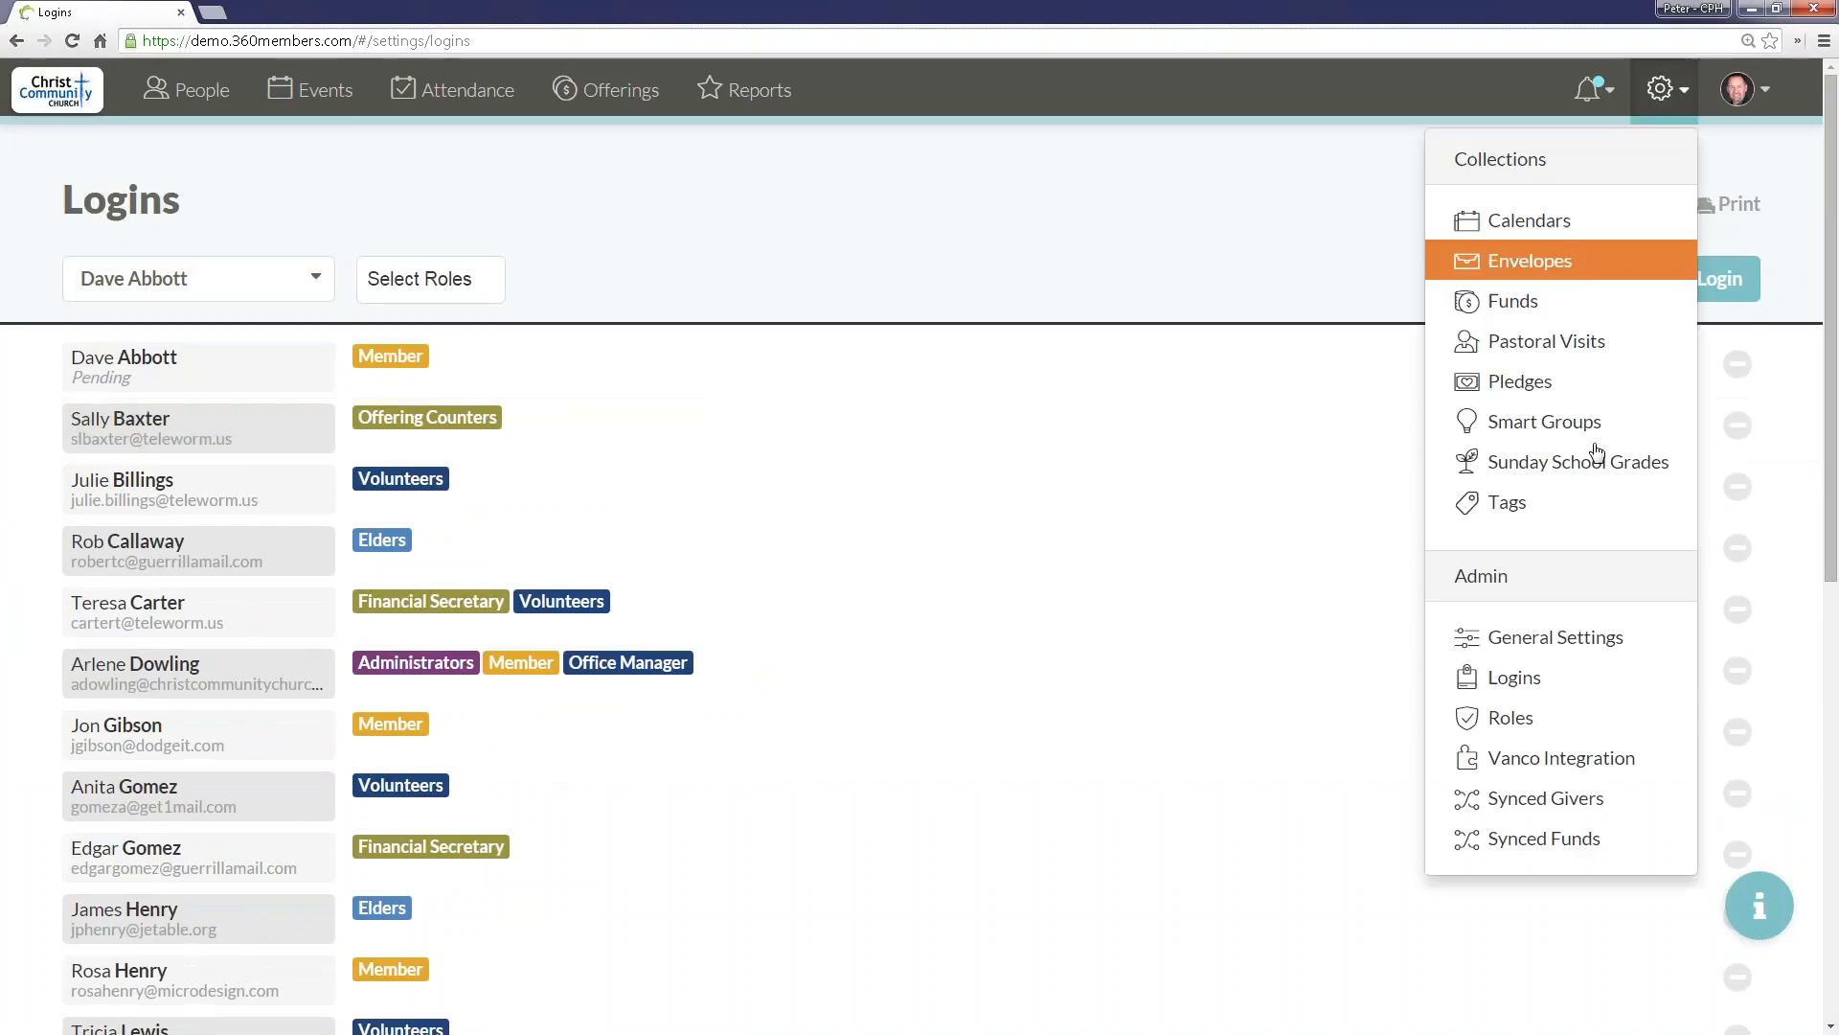
left_click(1540, 724)
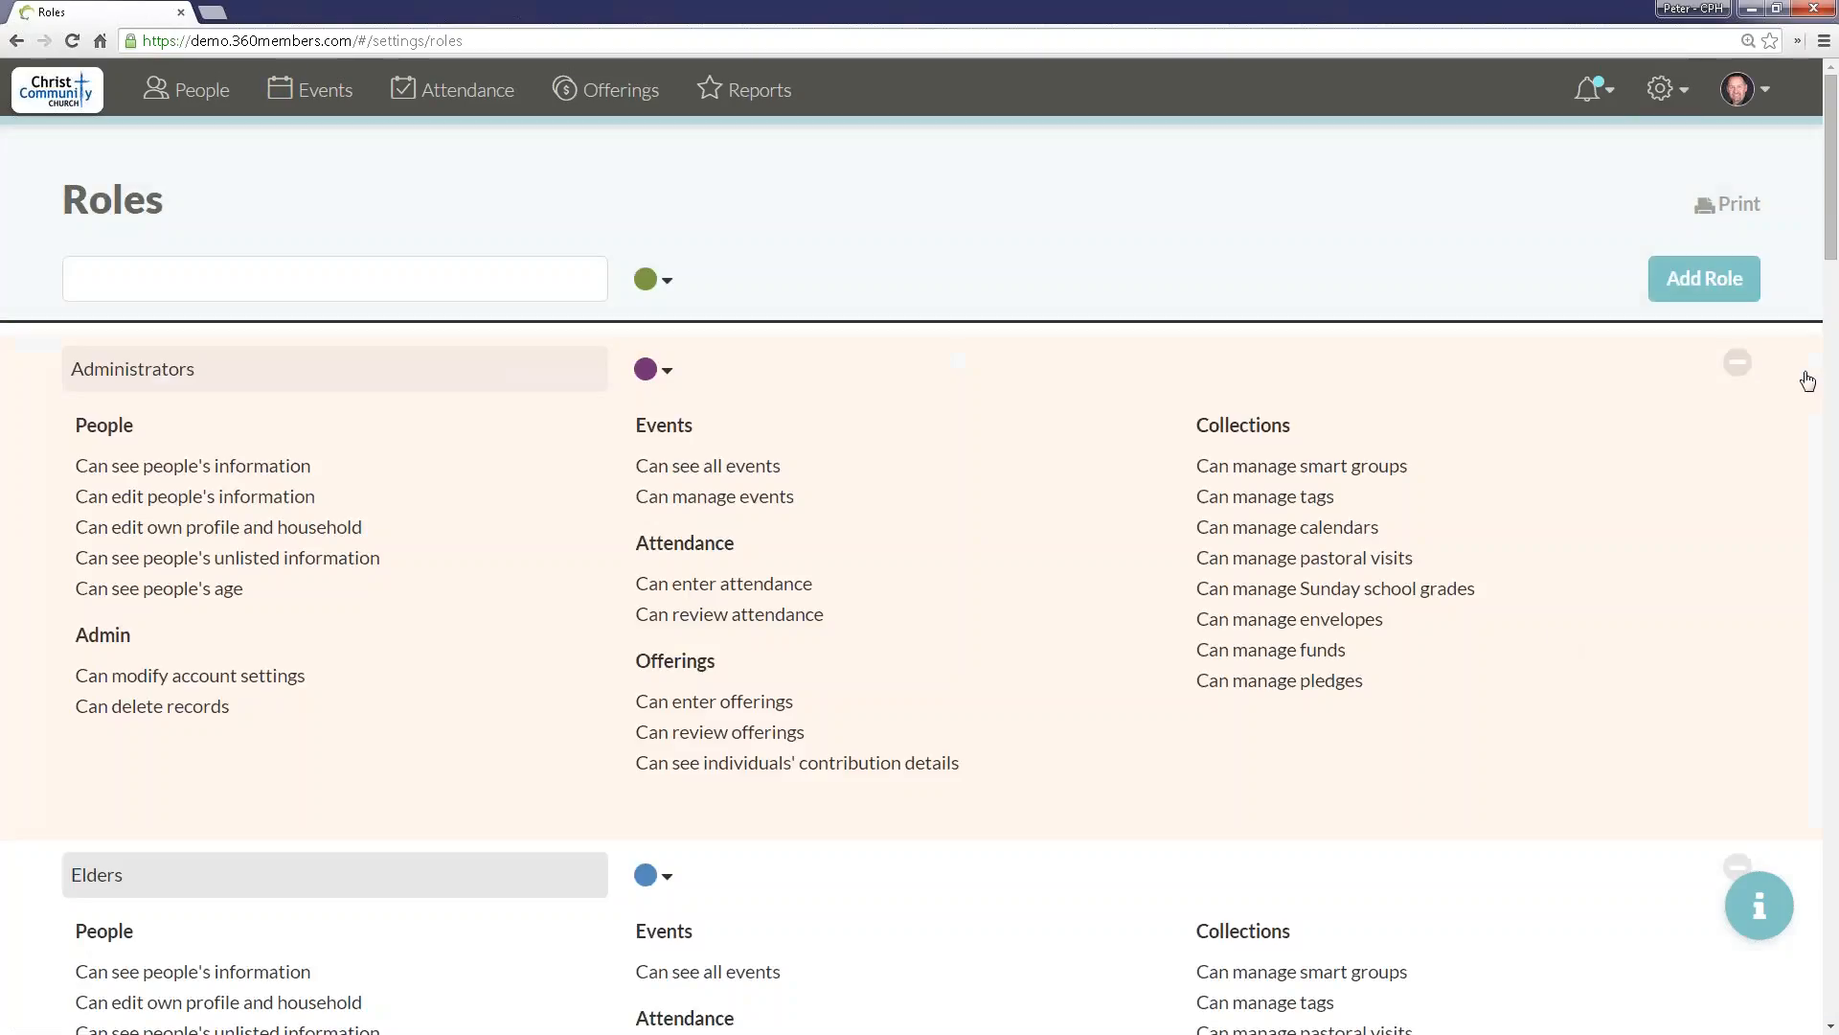
scroll(1580, 460, "down", 2)
scroll(1227, 303, "up", 2)
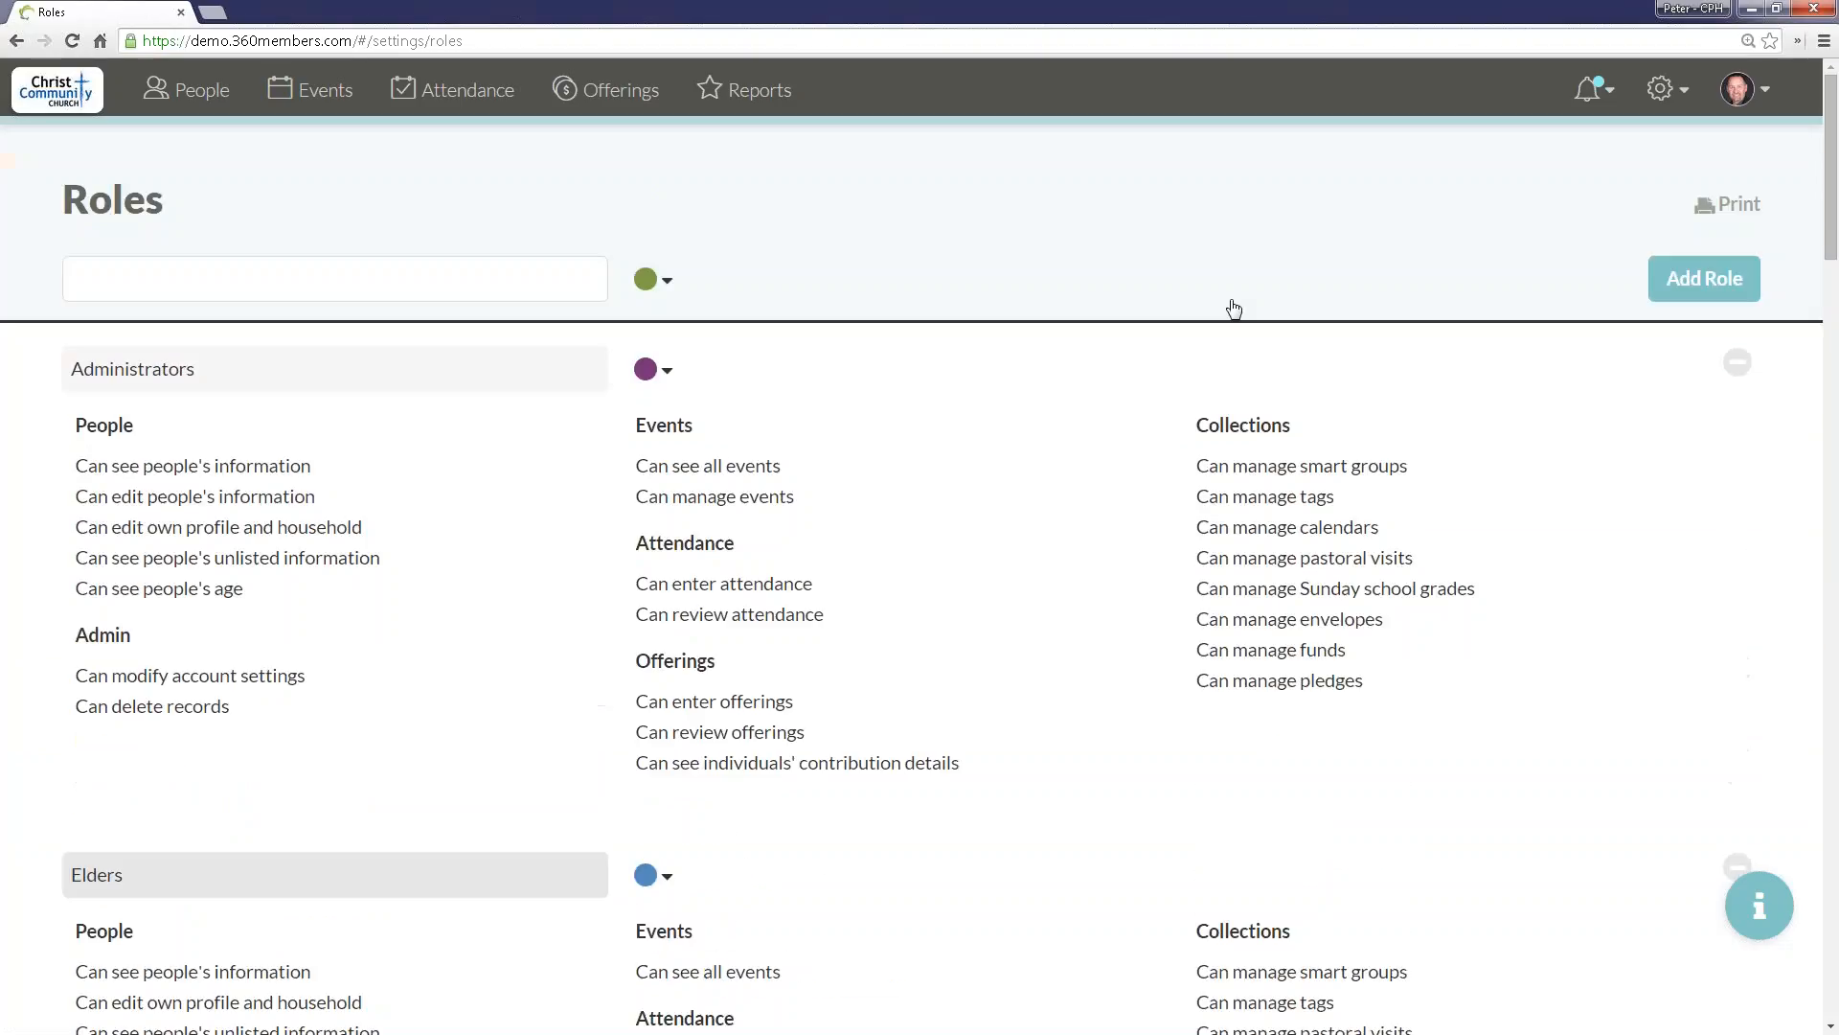
scroll(1782, 501, "down", 4)
scroll(1740, 462, "down", 1)
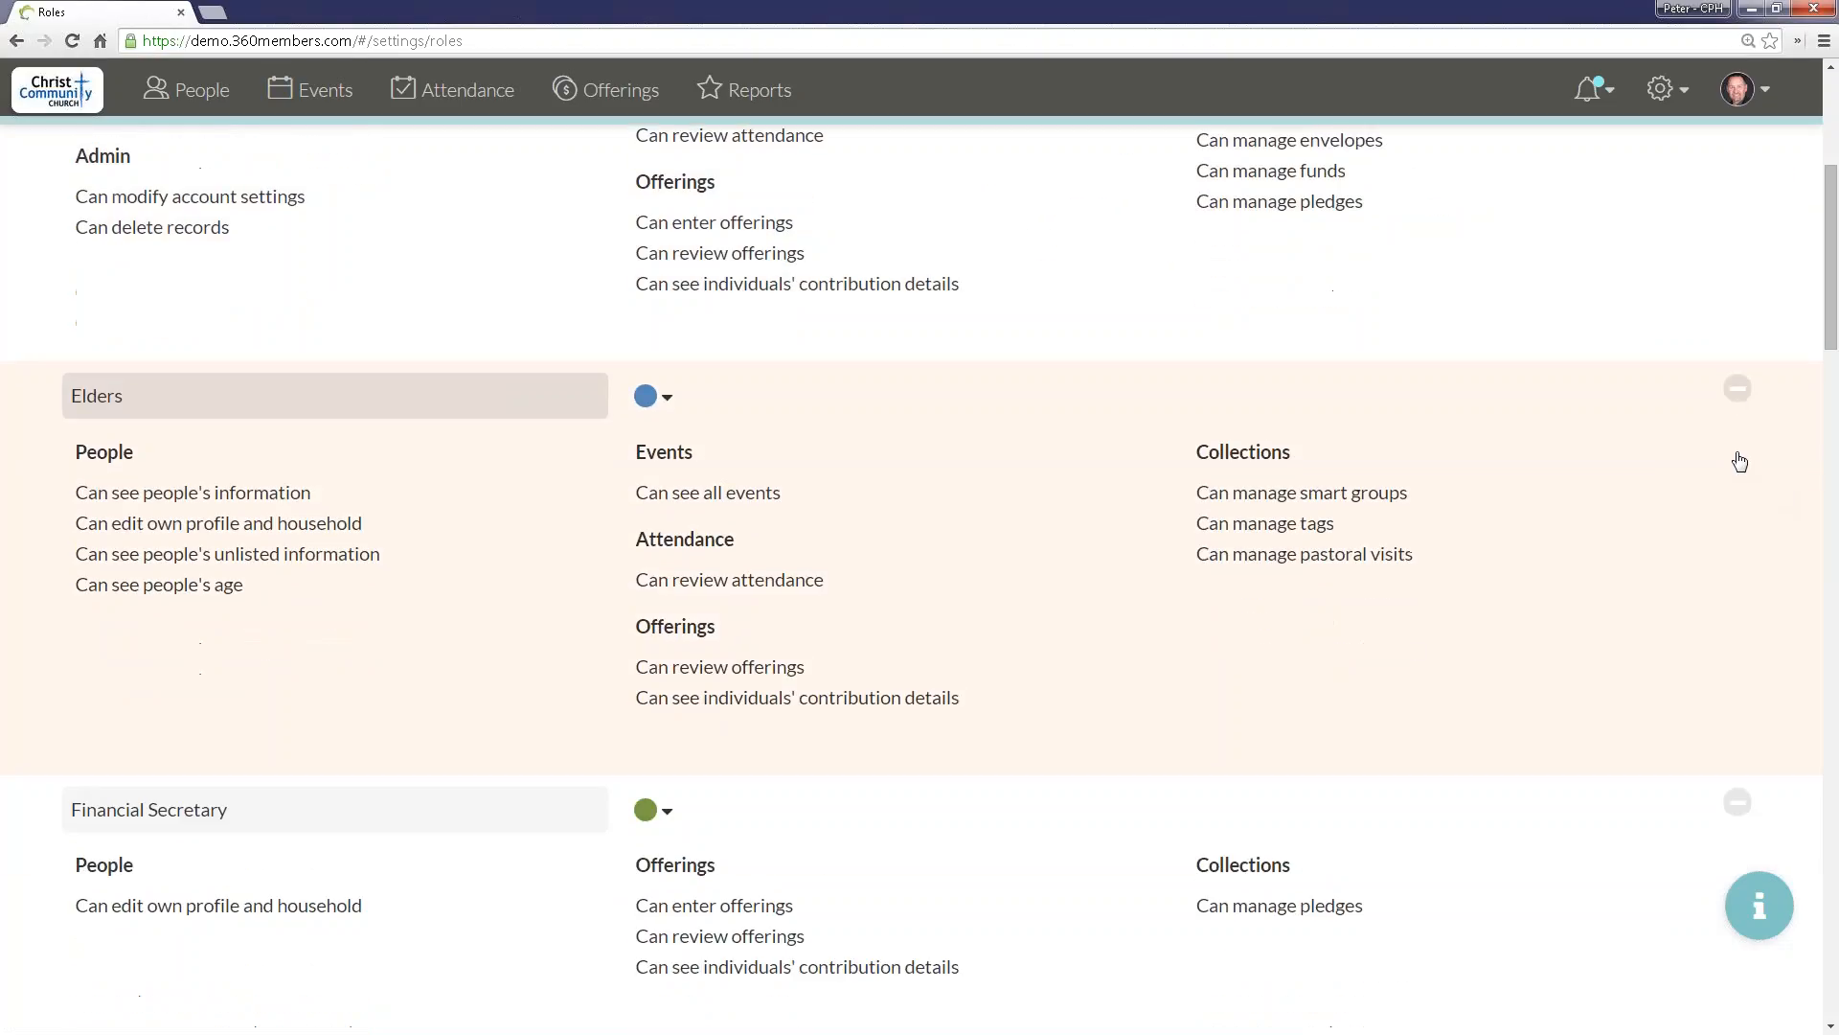
left_click(1738, 388)
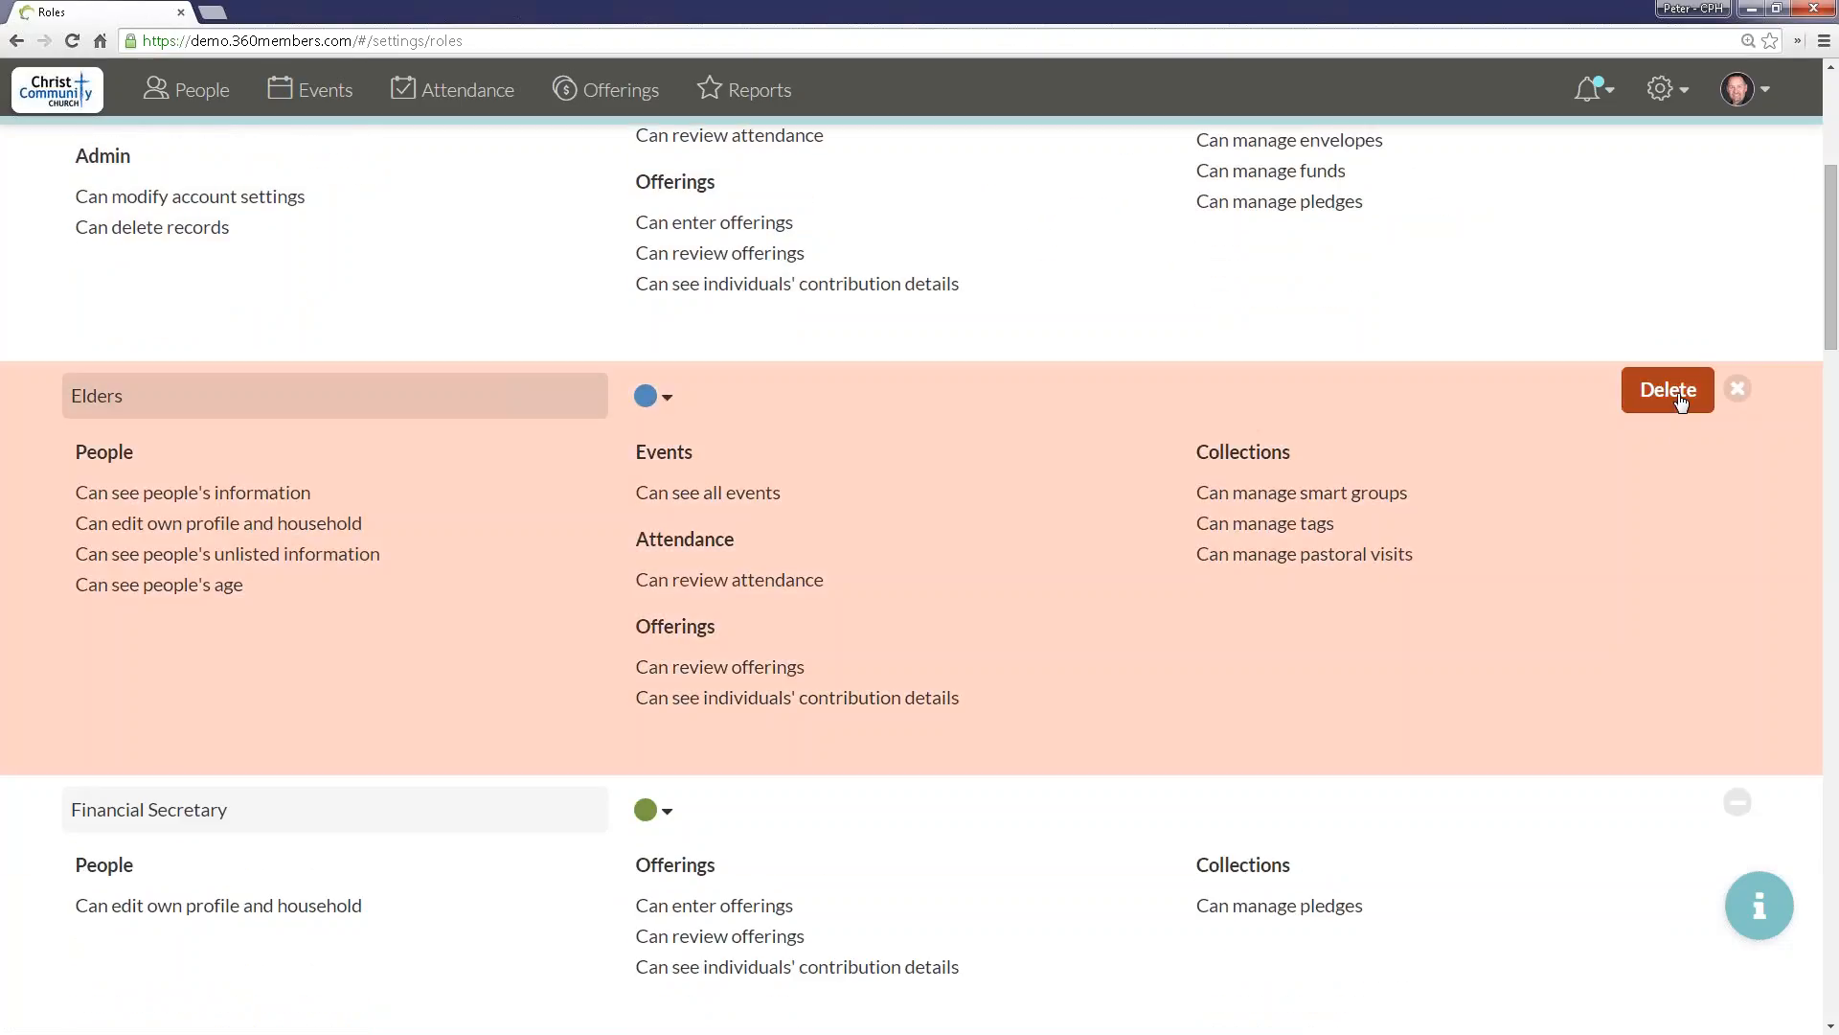
left_click(1736, 390)
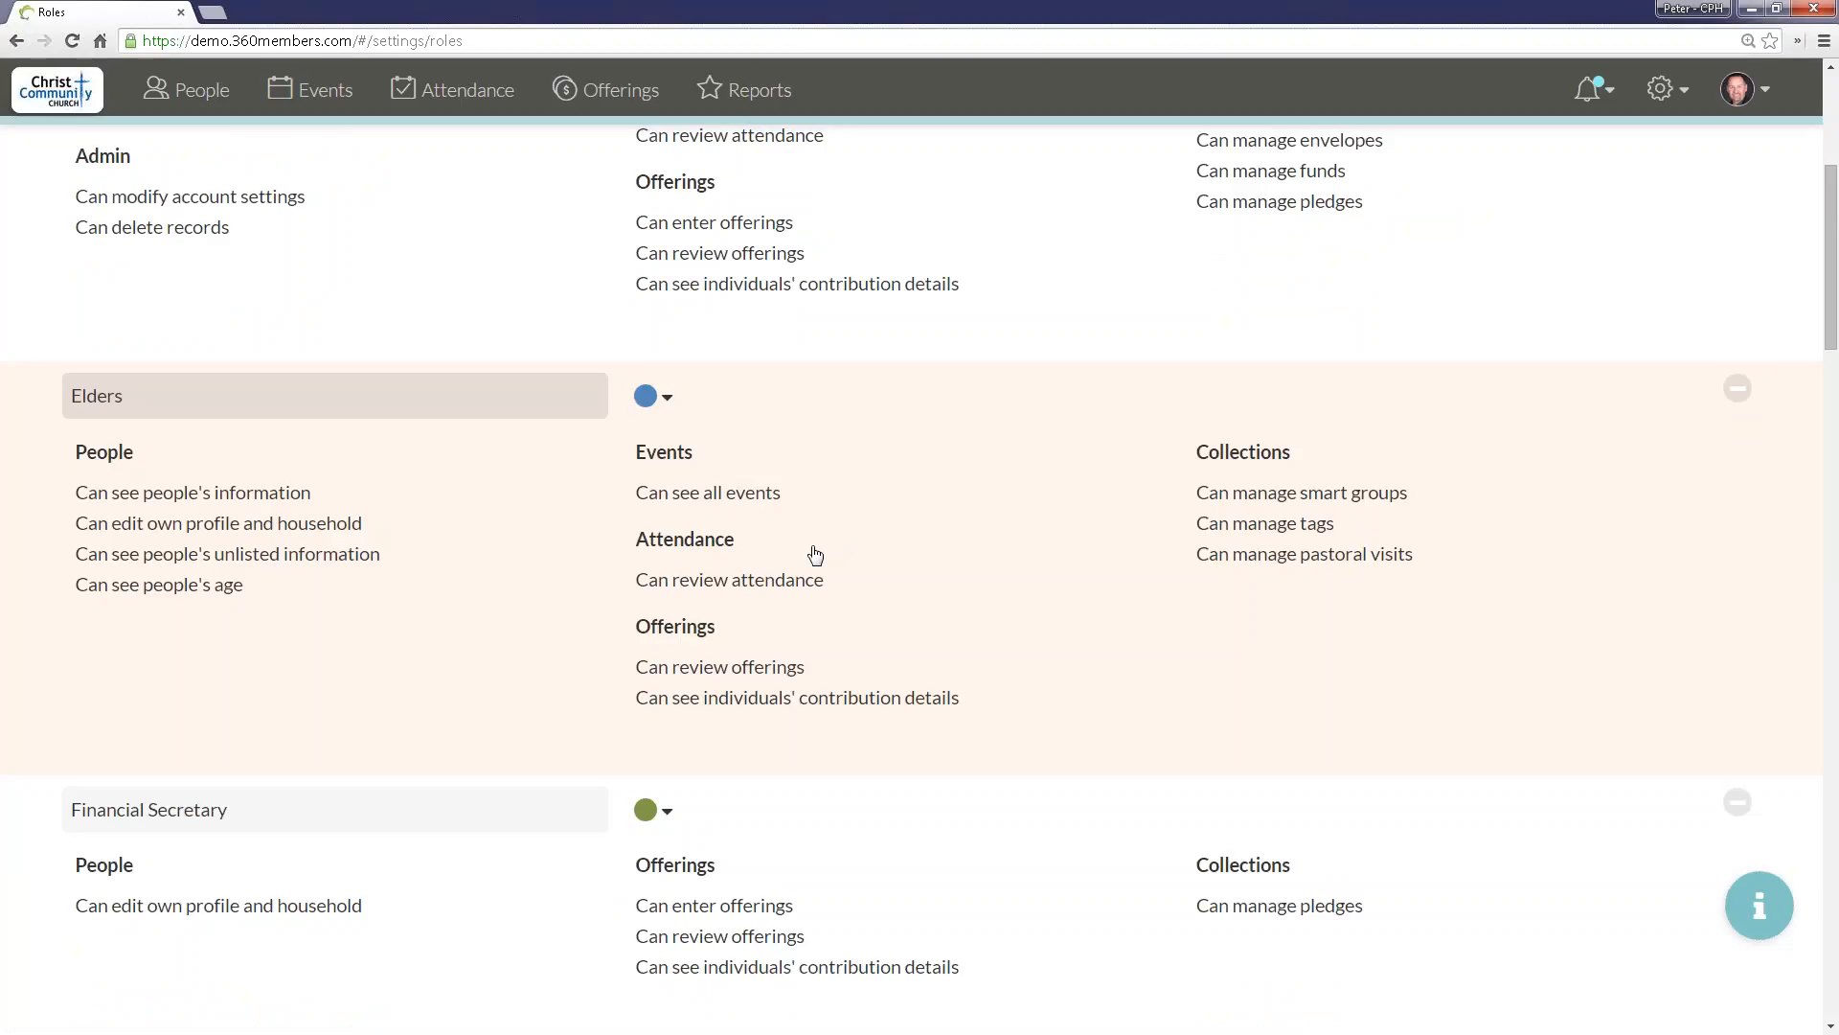
Step: Open the Logins settings and edit the roles of the login that has only the Member and Volunteers roles
scroll(757, 594, "up", 5)
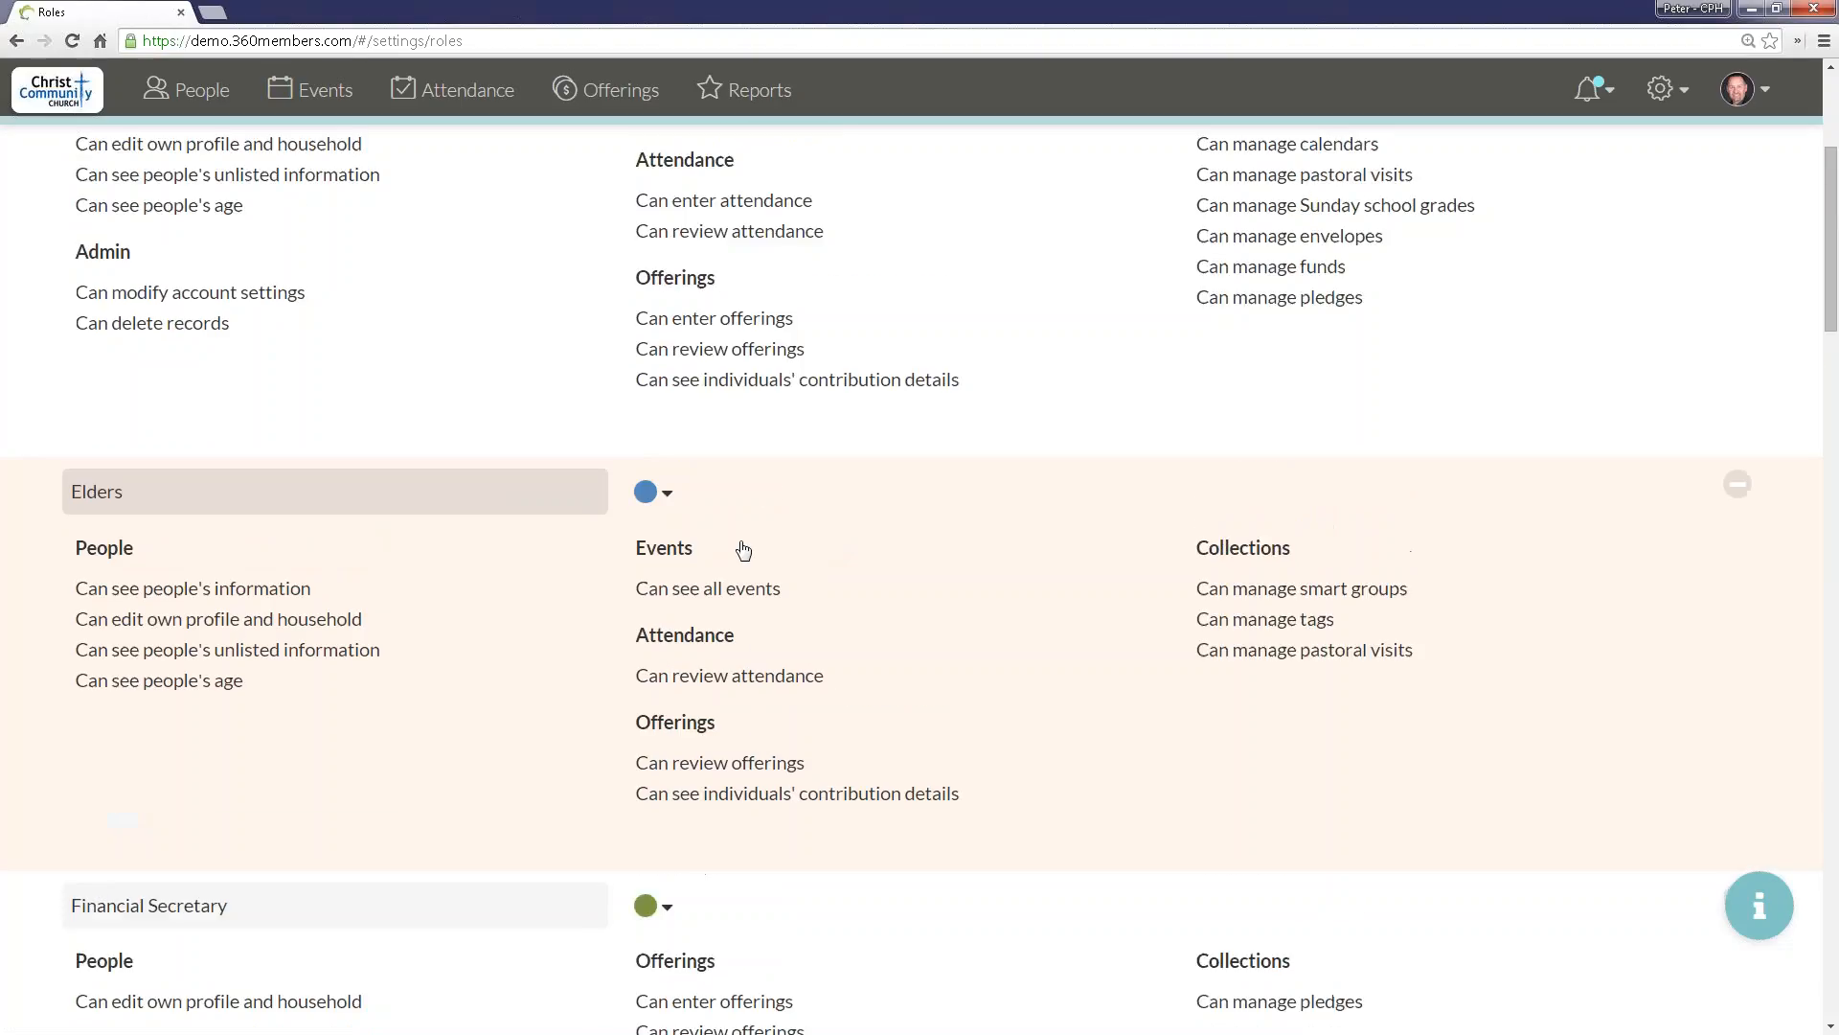
left_click(1667, 89)
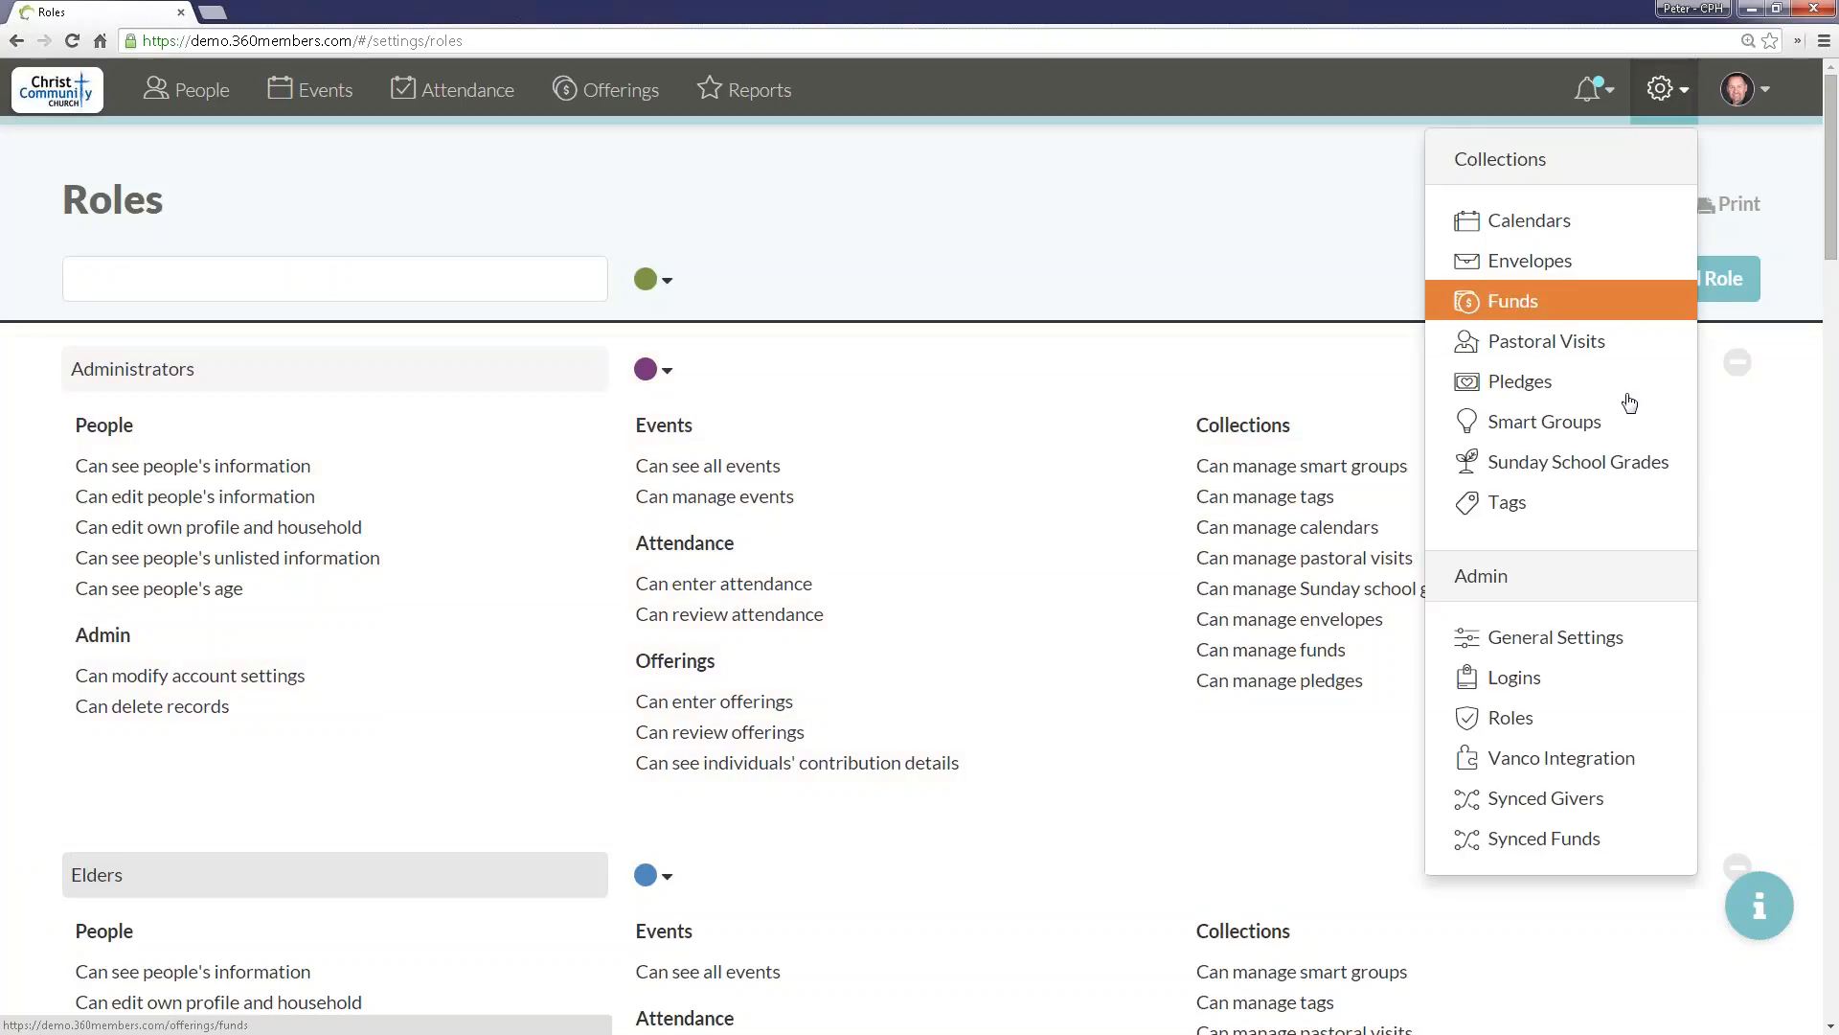
left_click(1467, 677)
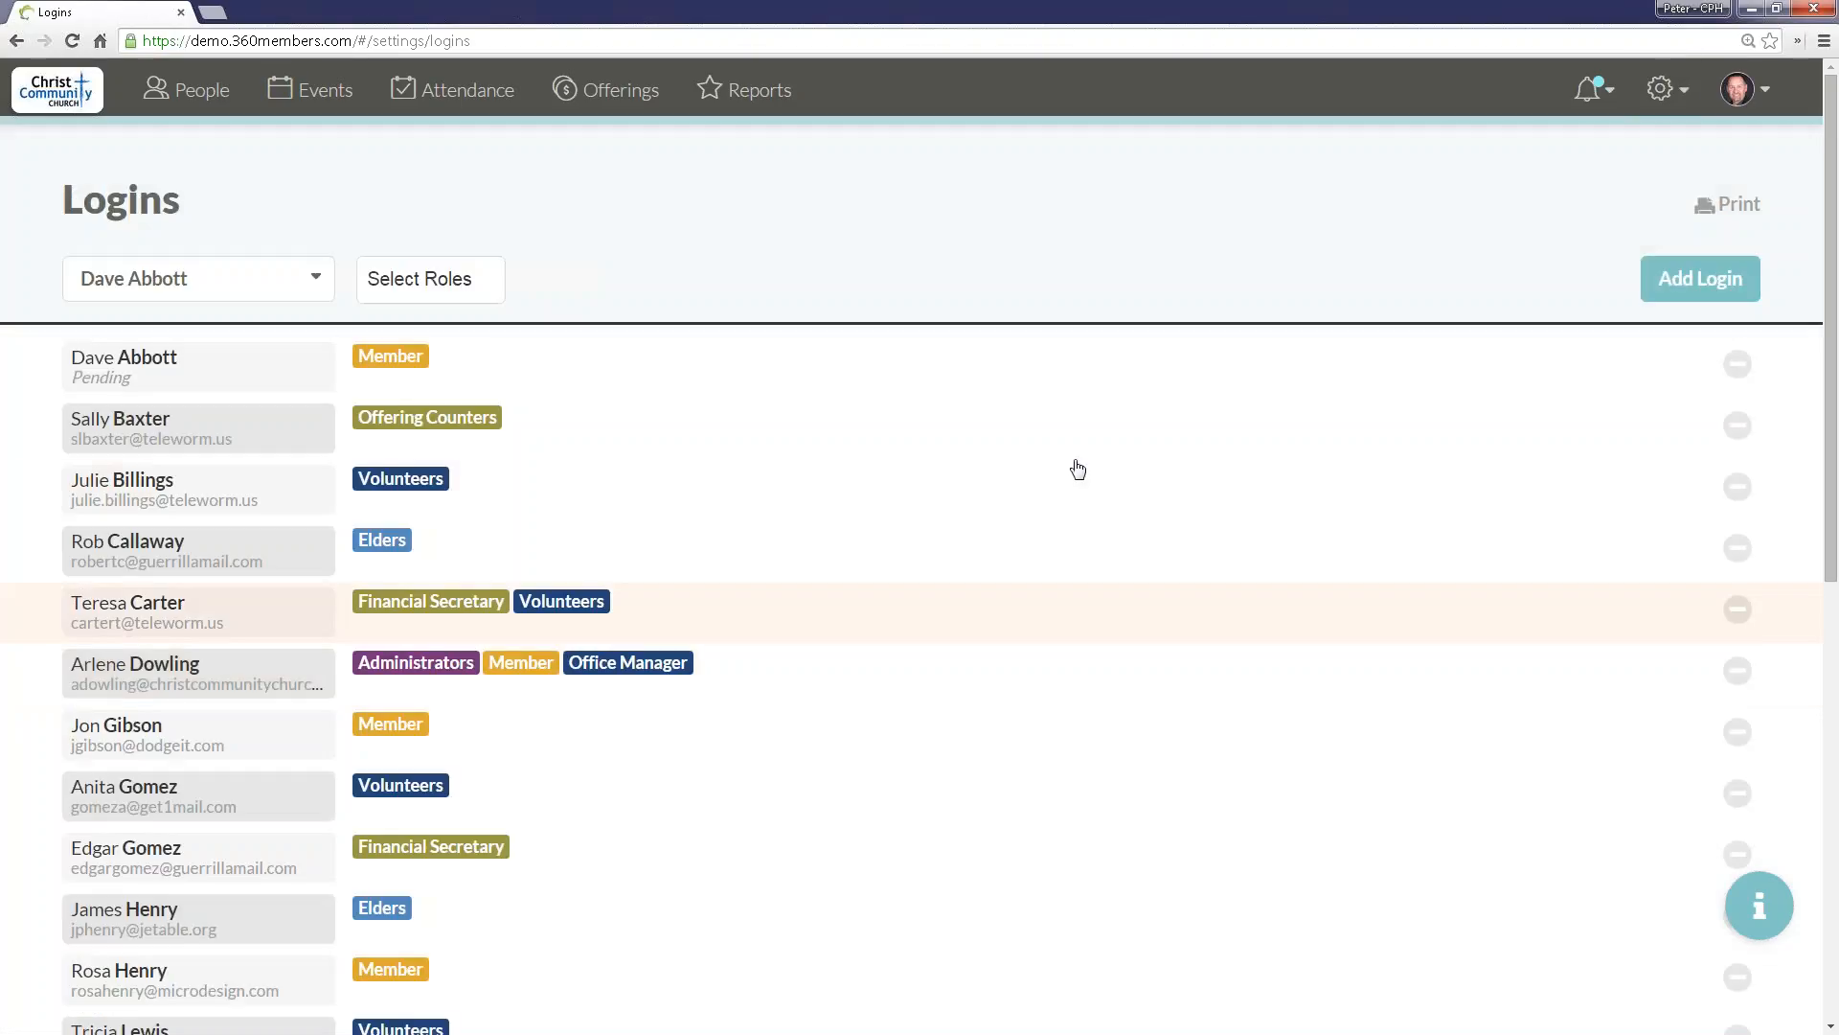
scroll(809, 666, "down", 3)
scroll(795, 671, "down", 4)
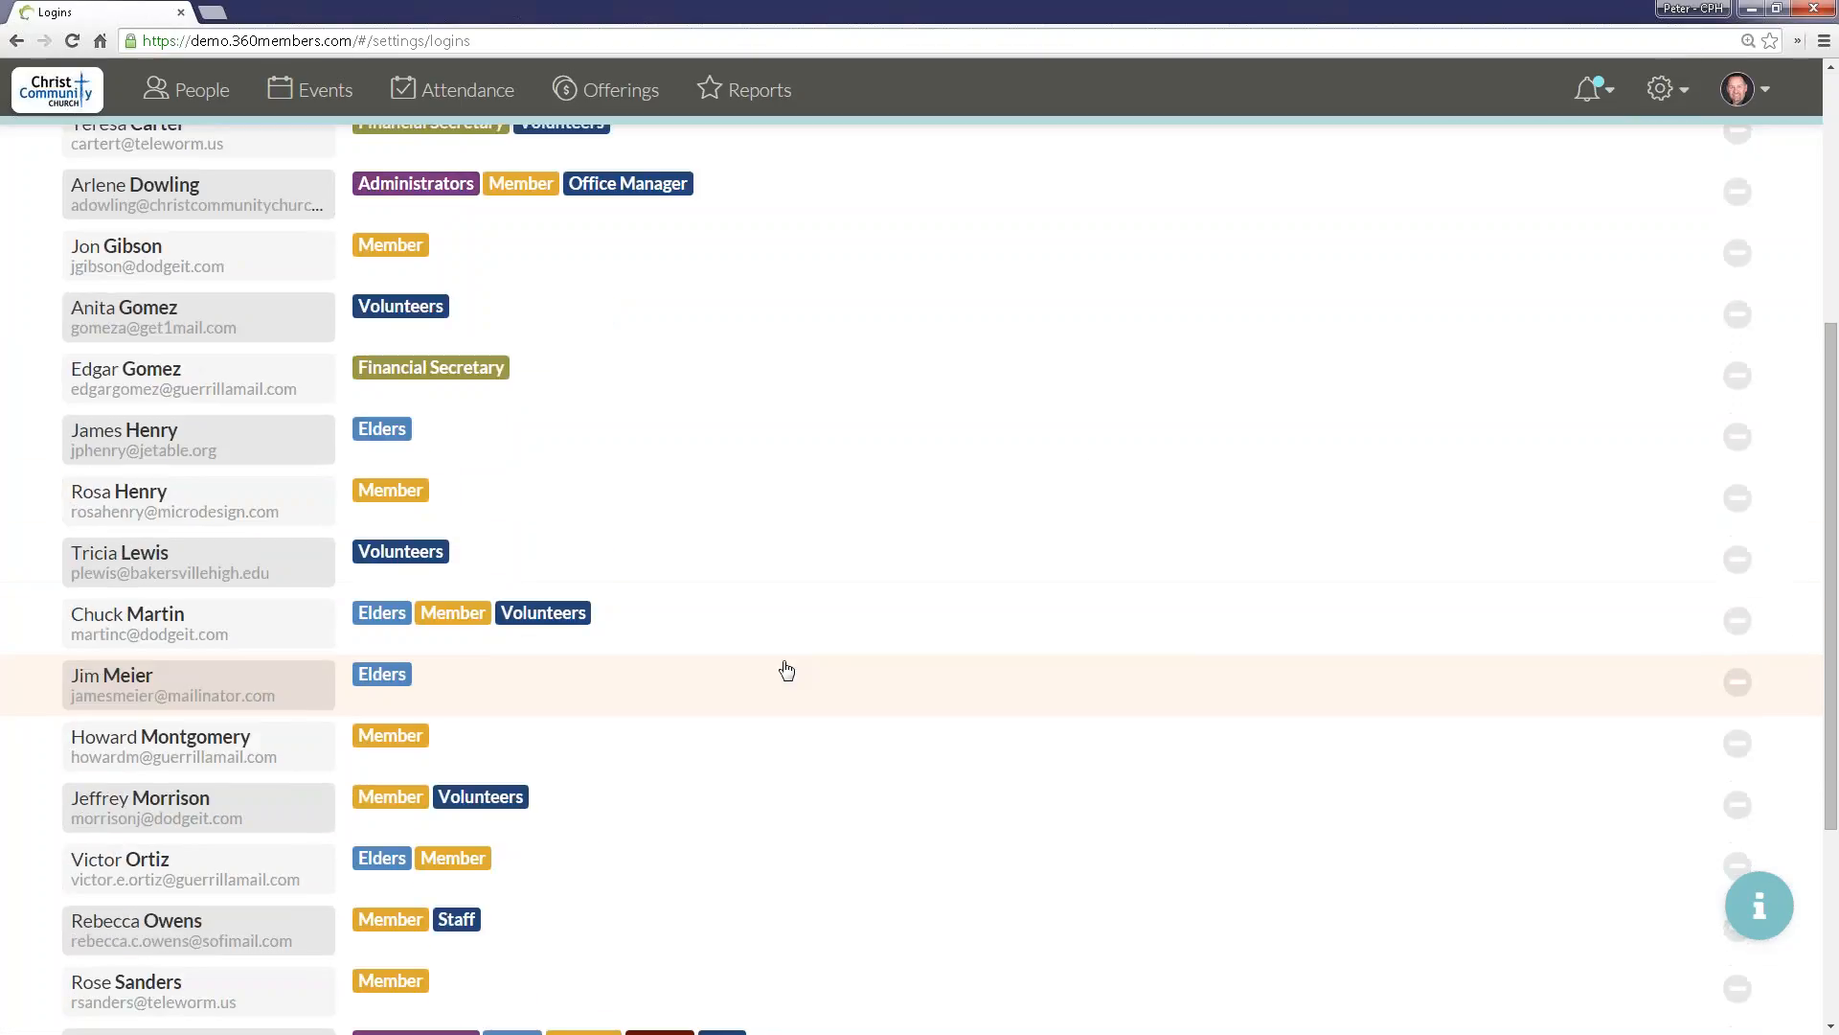
left_click(537, 619)
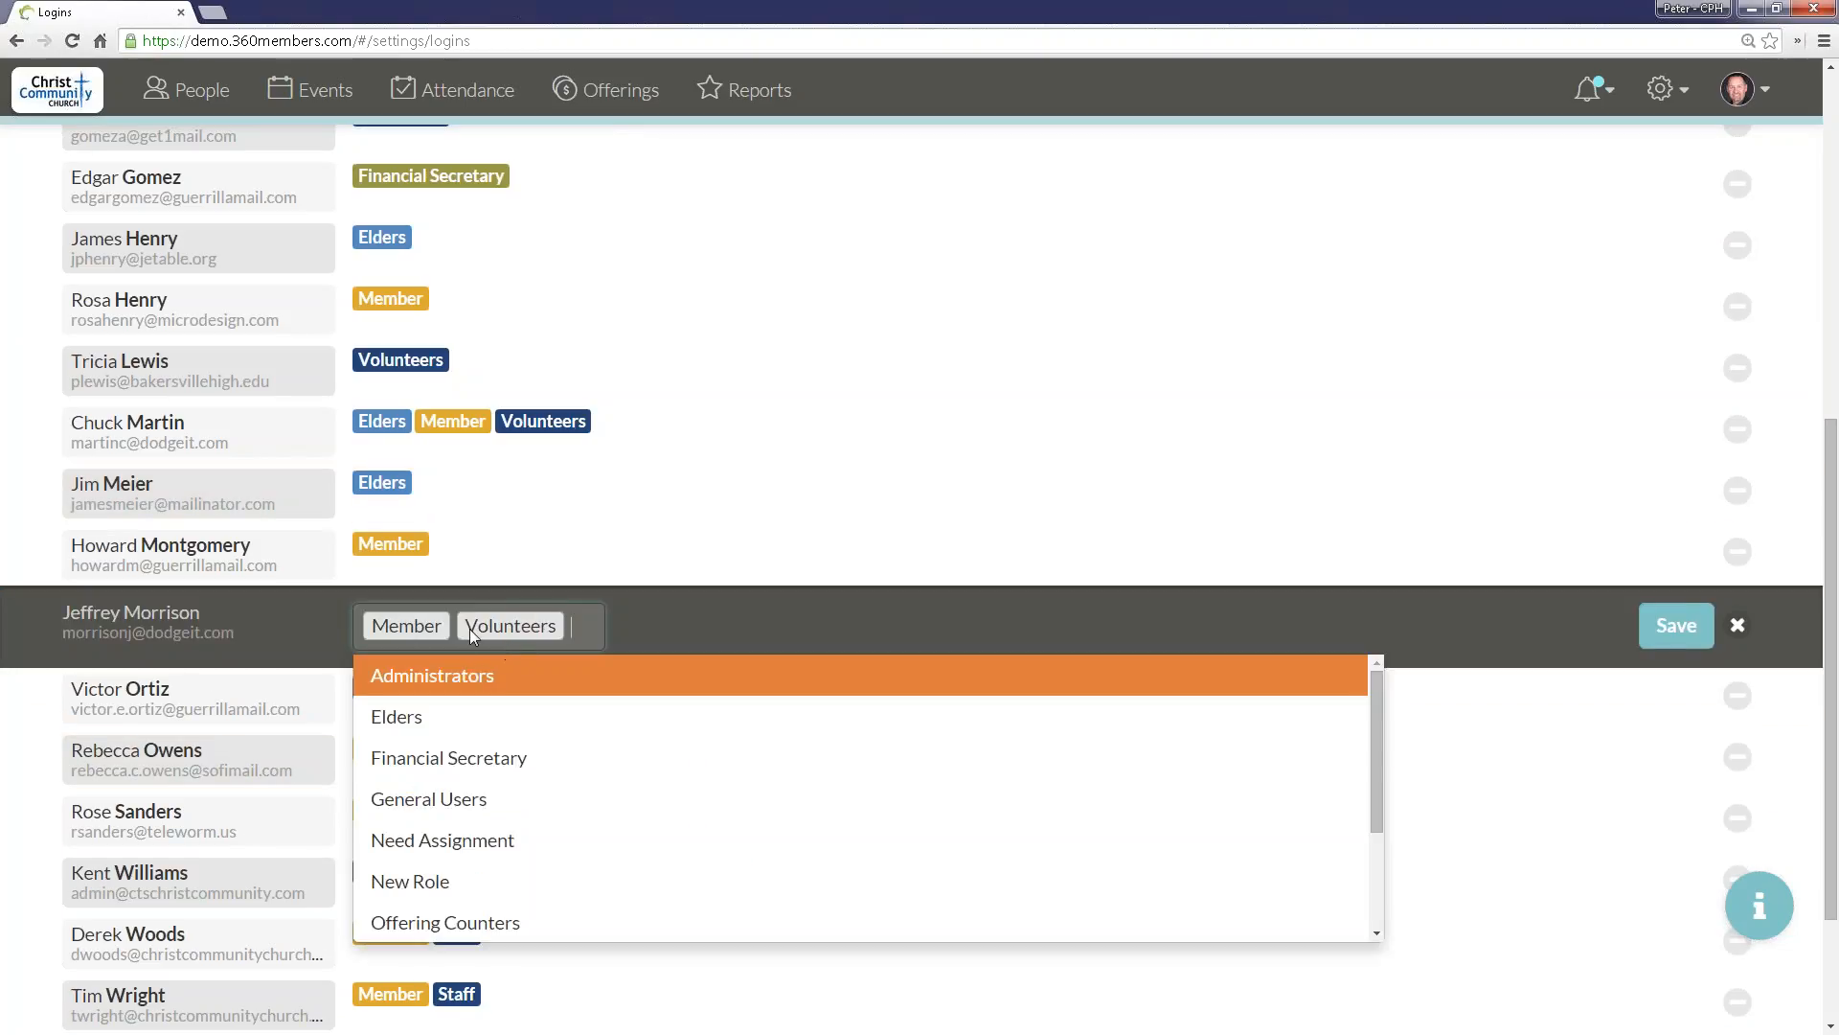
Step: Remove both the Member and Volunteers roles from the login being edited
left_click(533, 629)
left_click(532, 629)
key("BackSpace")
key("BackSpace")
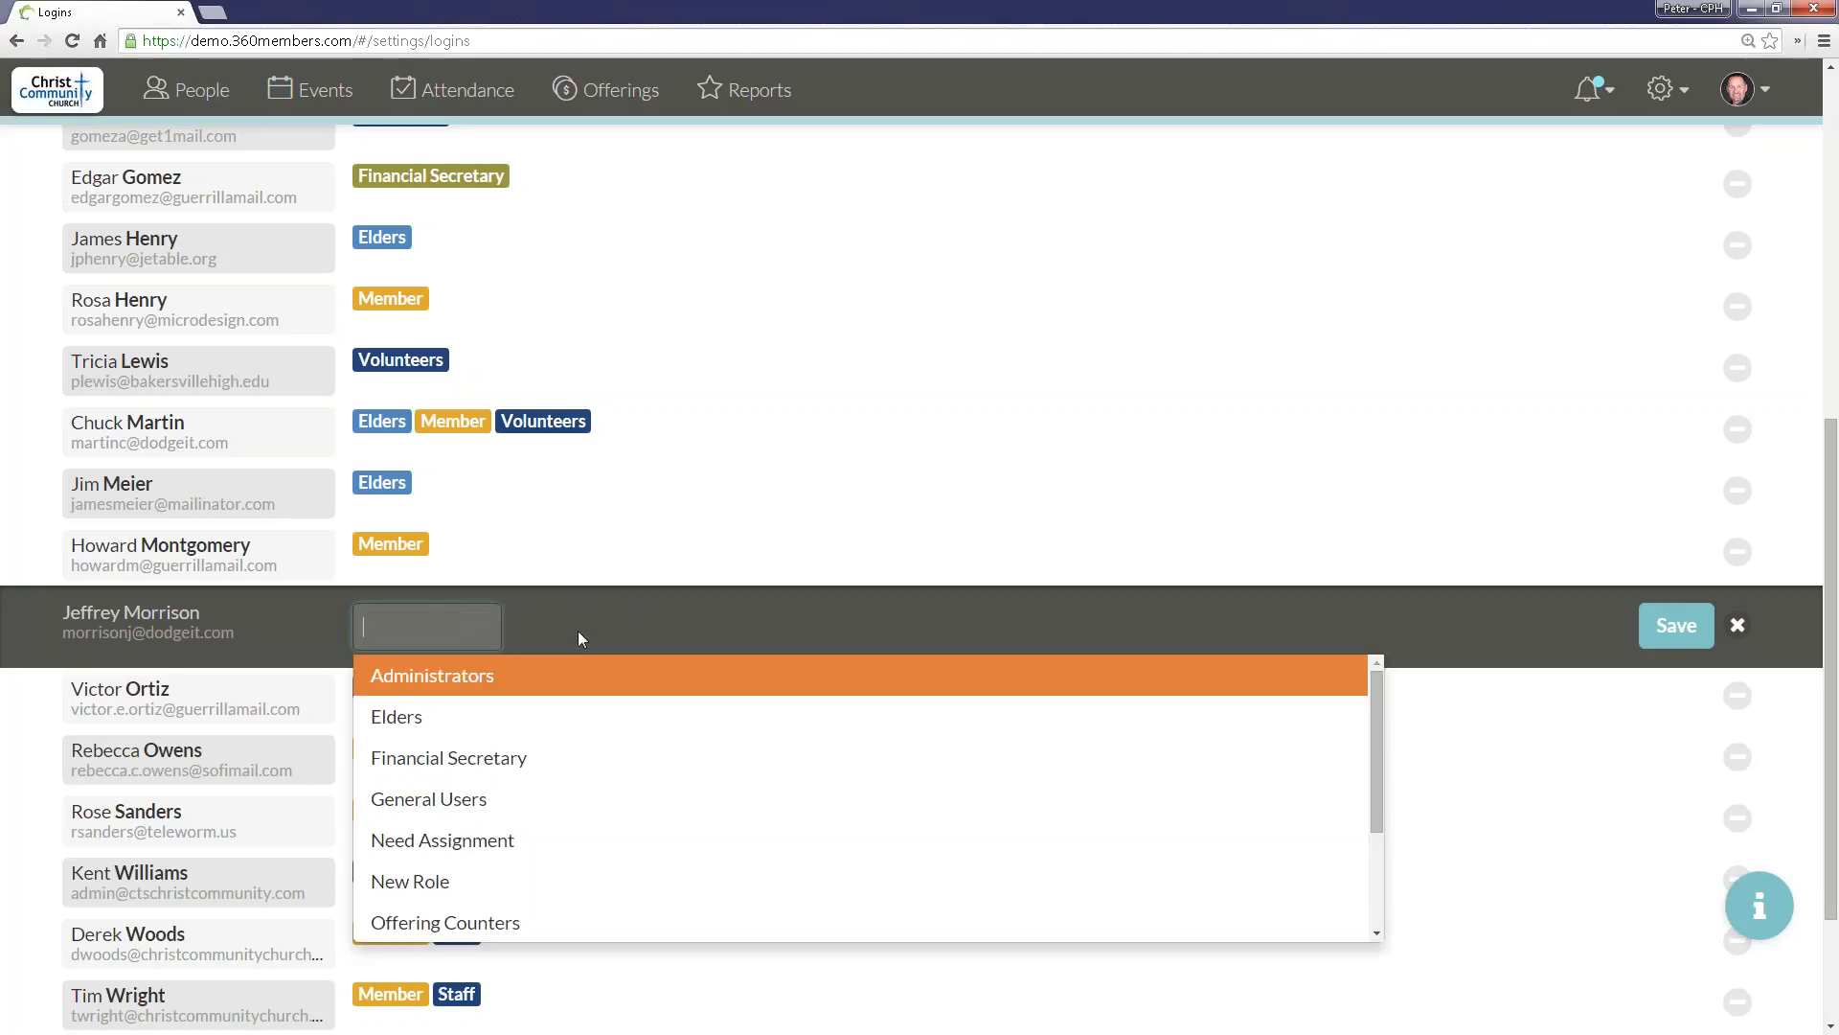
Step: Add the Member and Volunteers roles back to the login being edited
scroll(481, 862, "down", 1)
type("Mem")
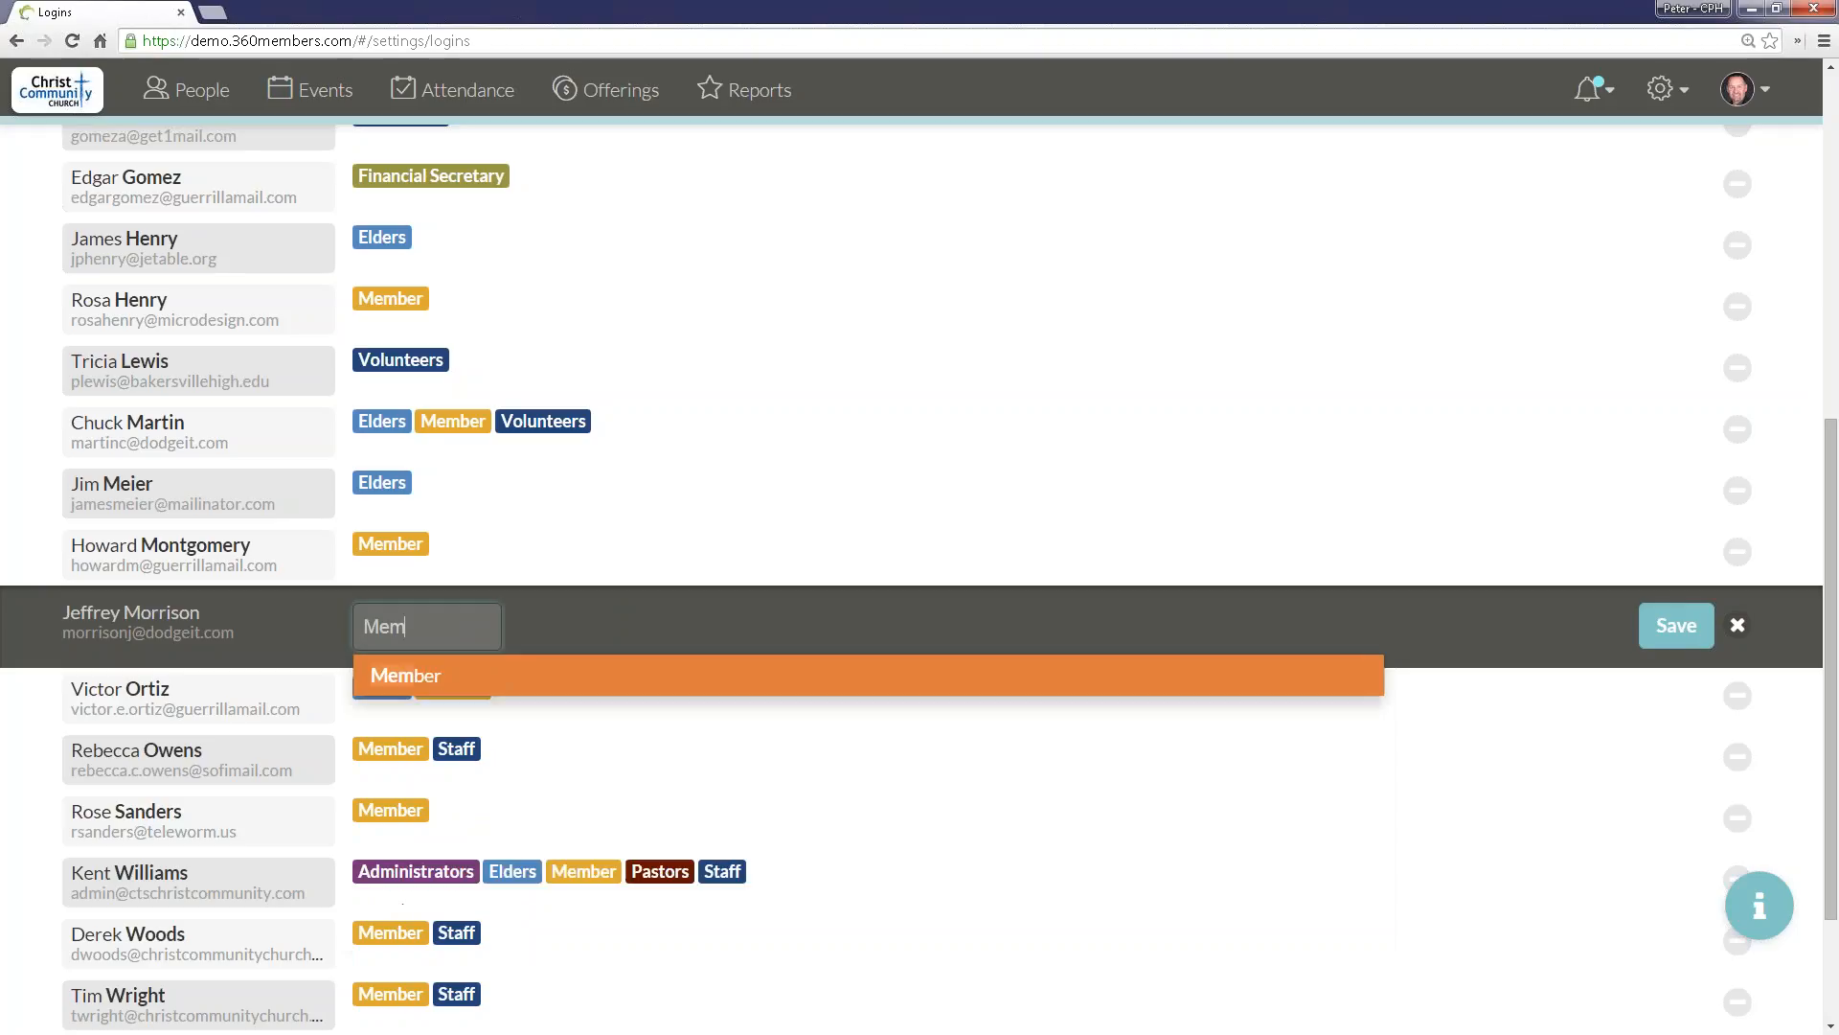
type("b")
key("Return")
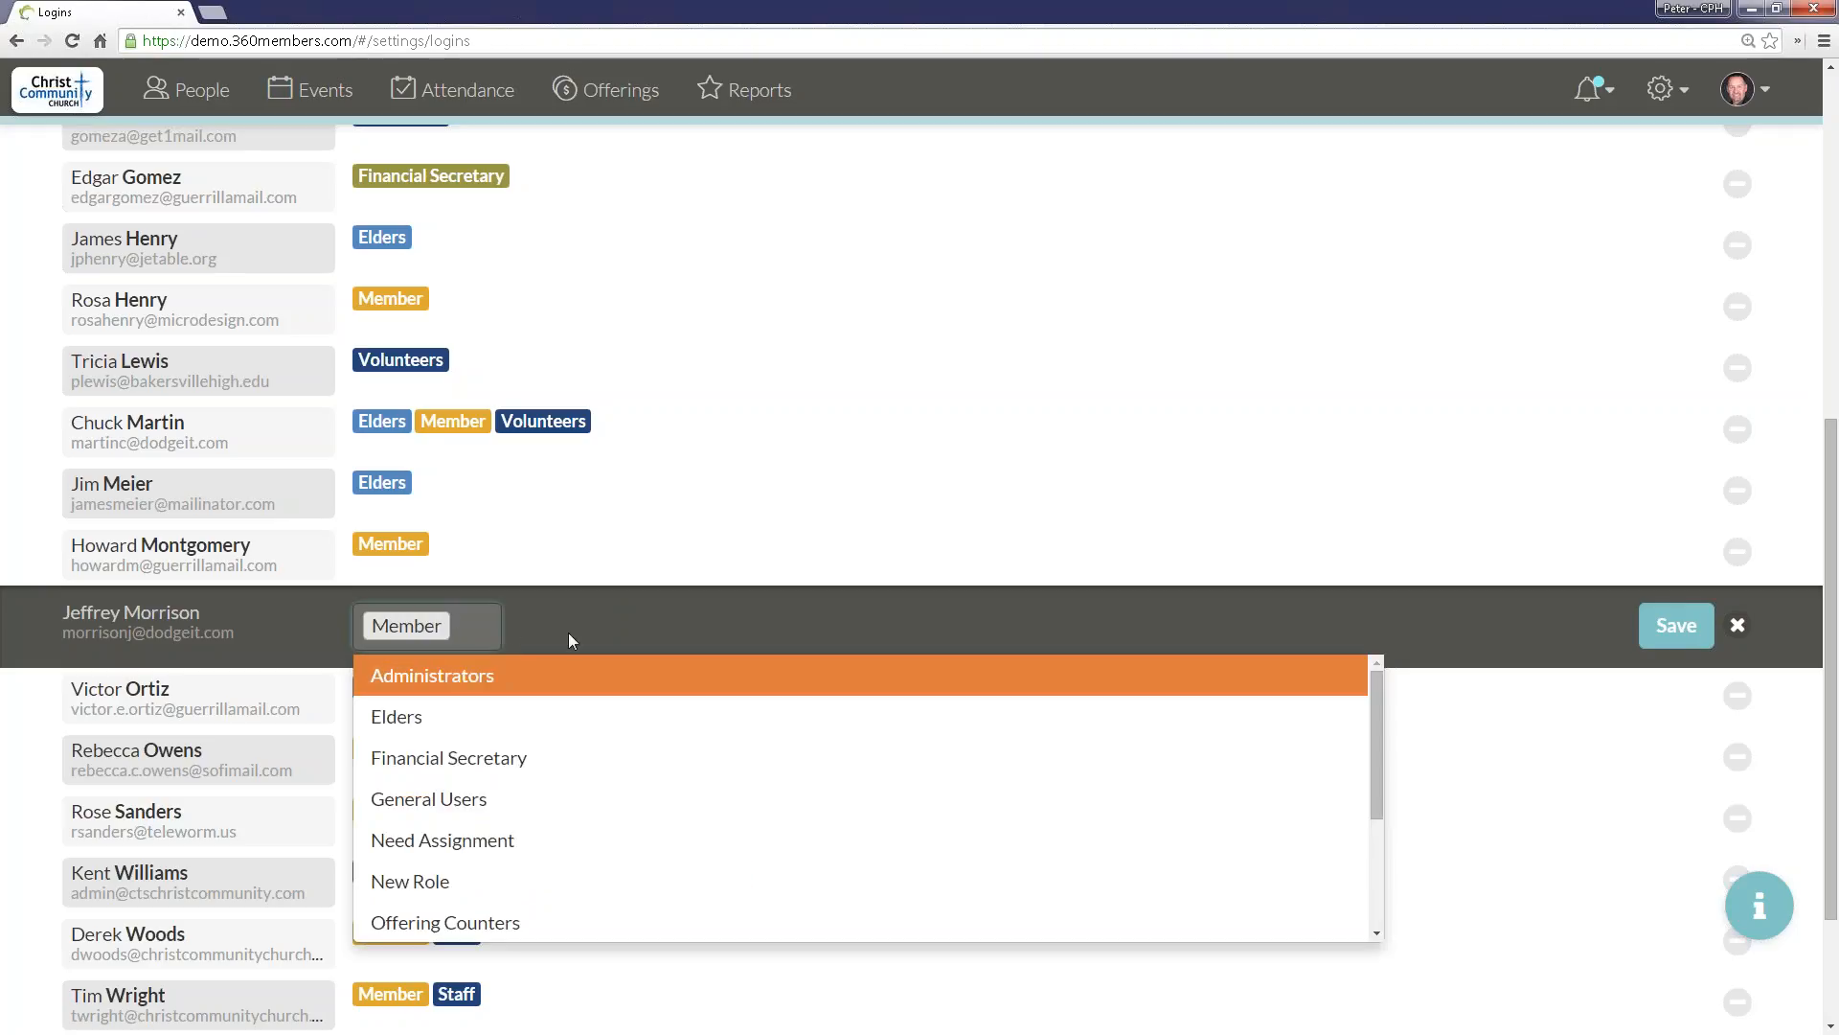
type("Vol")
key("Return")
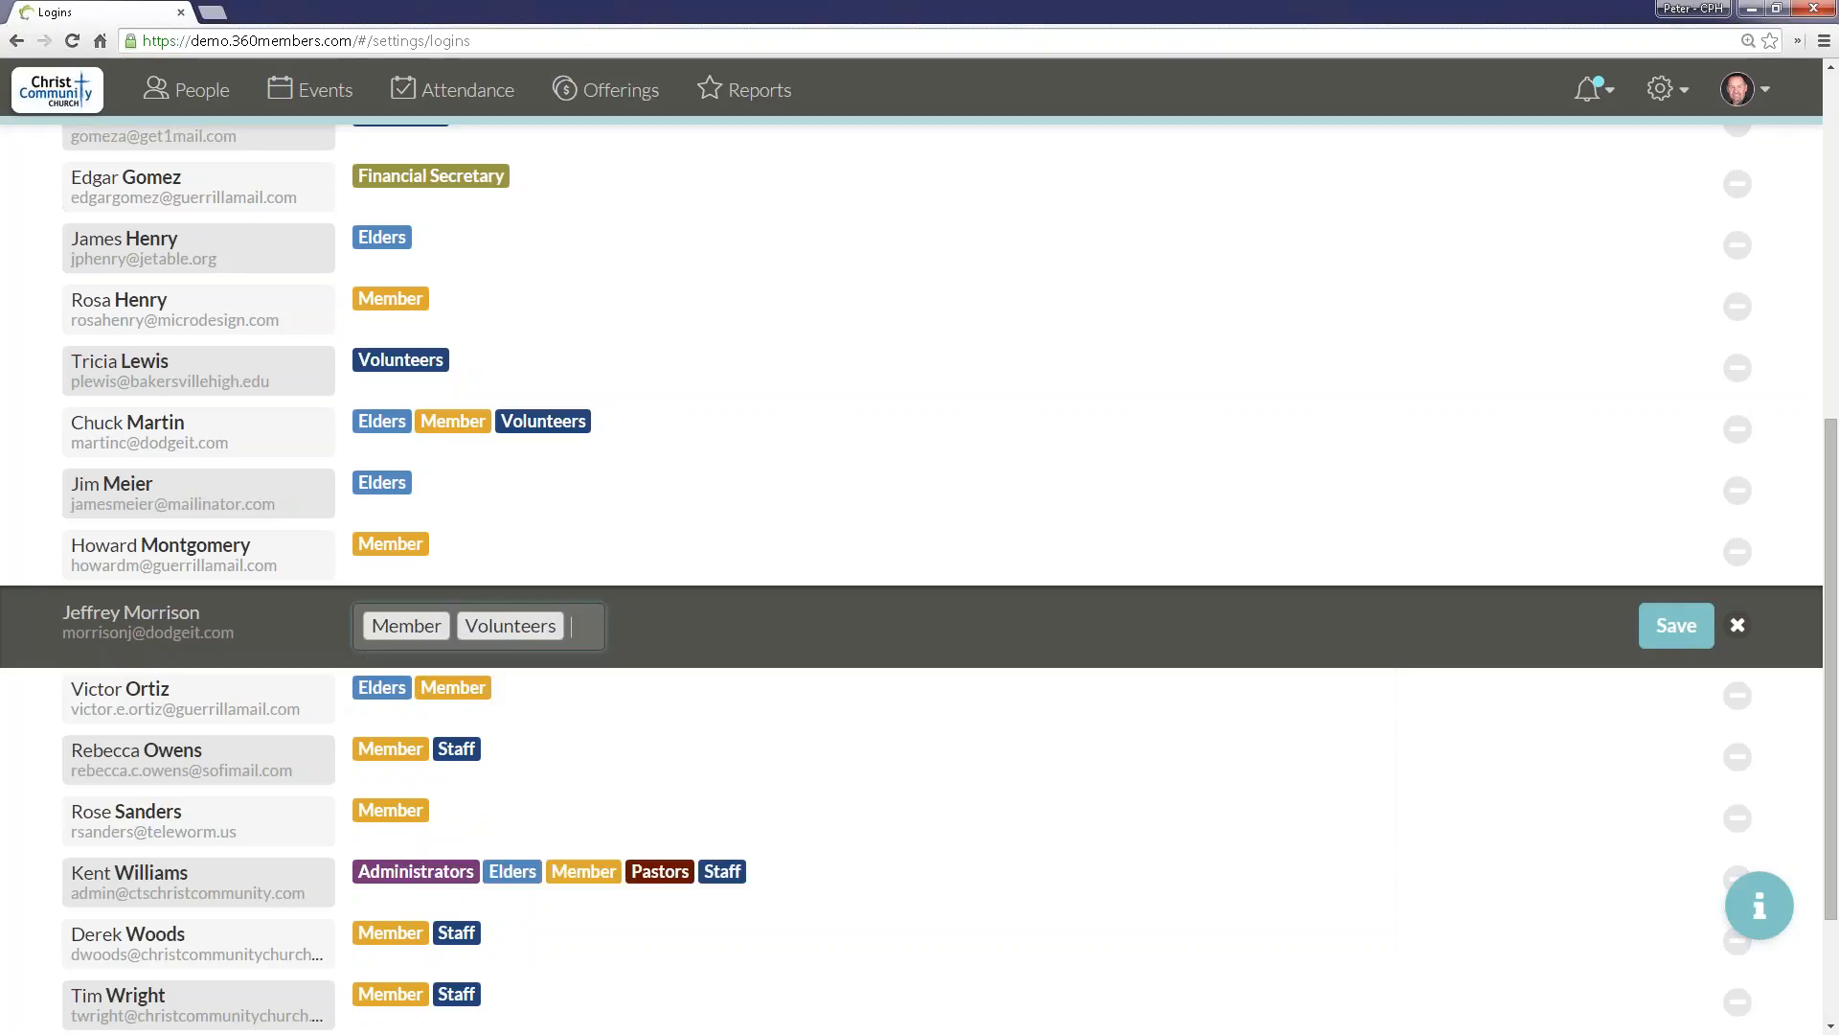
Step: Remove only the Member role from the login, keeping Volunteers, and save the role assignment
key("BackSpace")
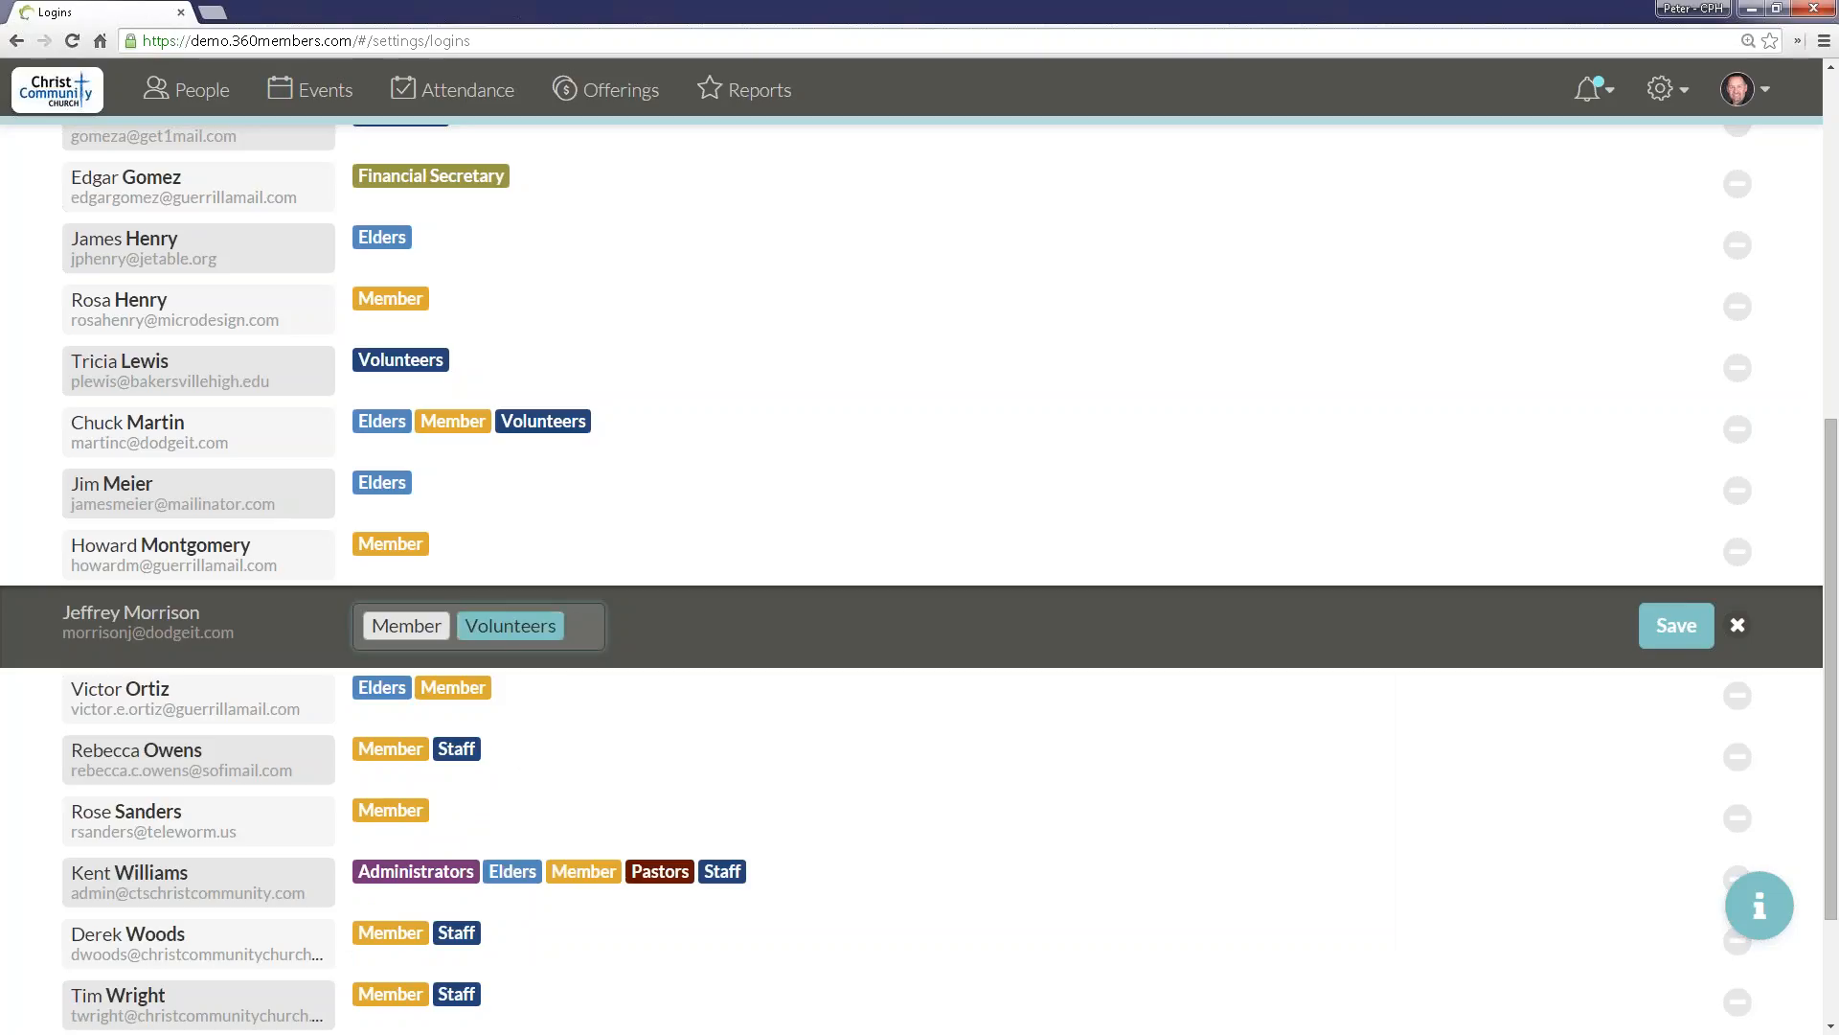
key("Left")
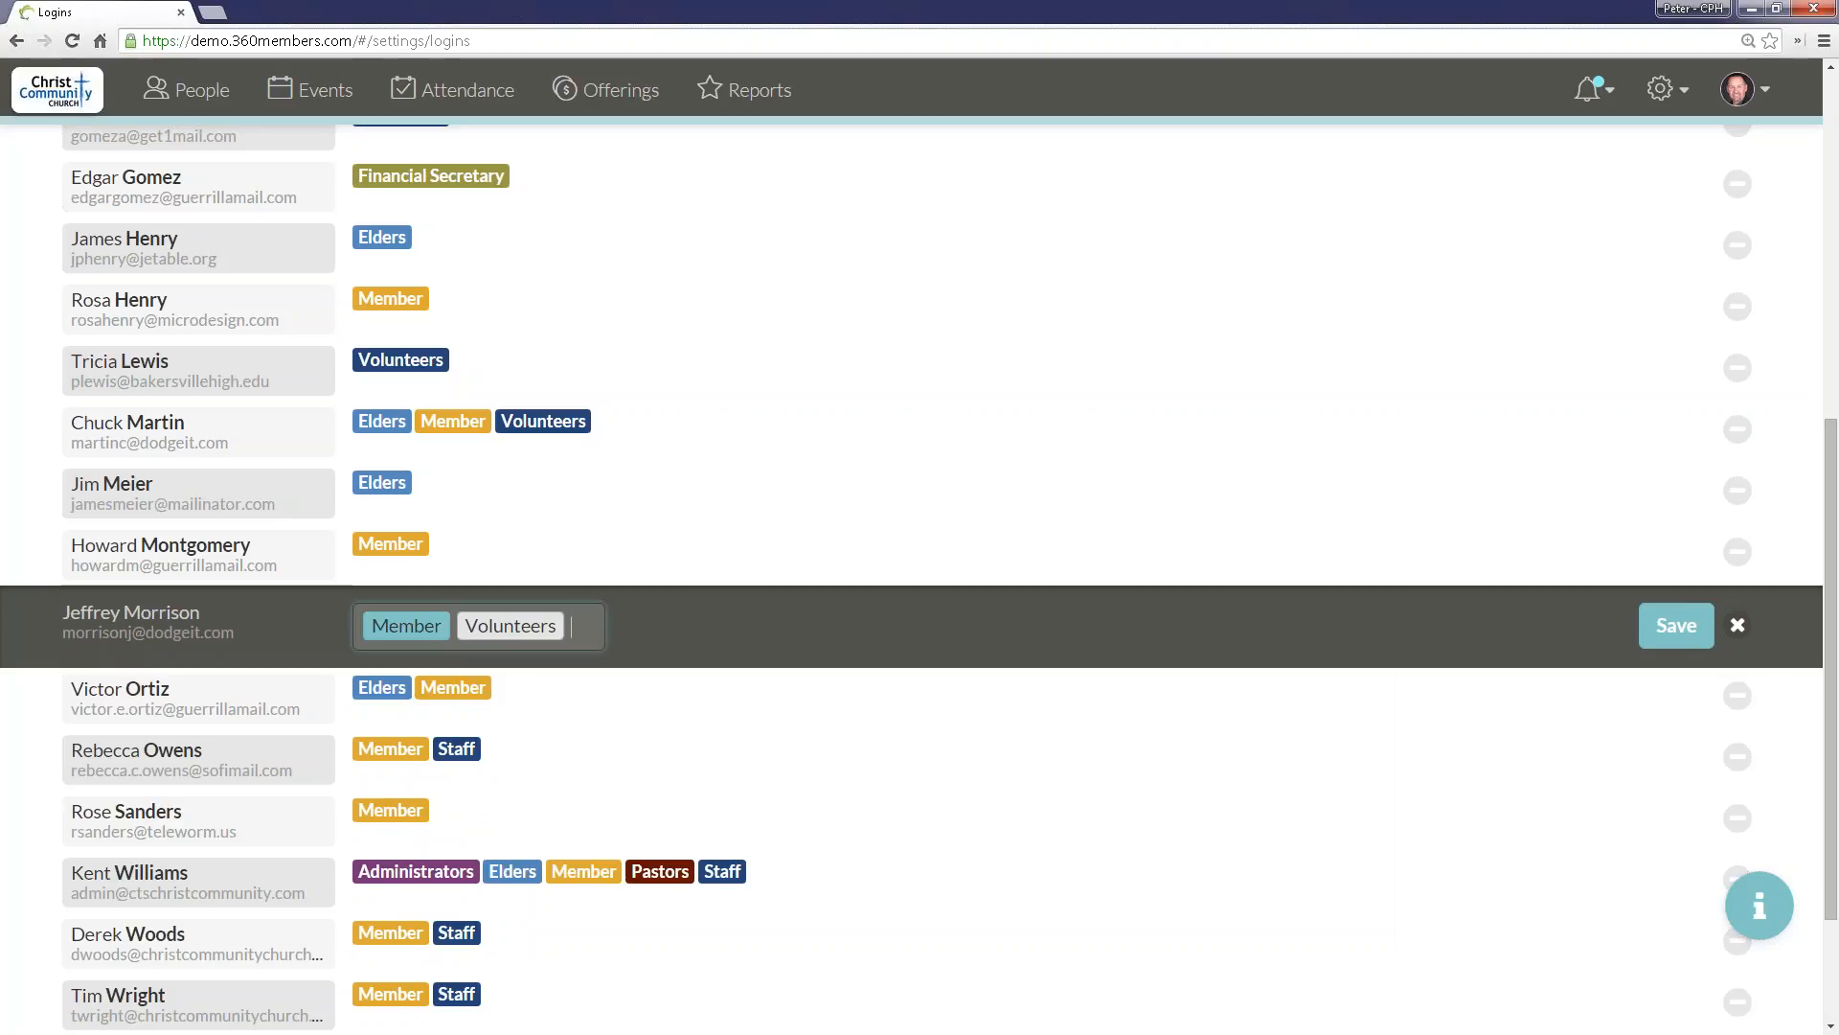
key("BackSpace")
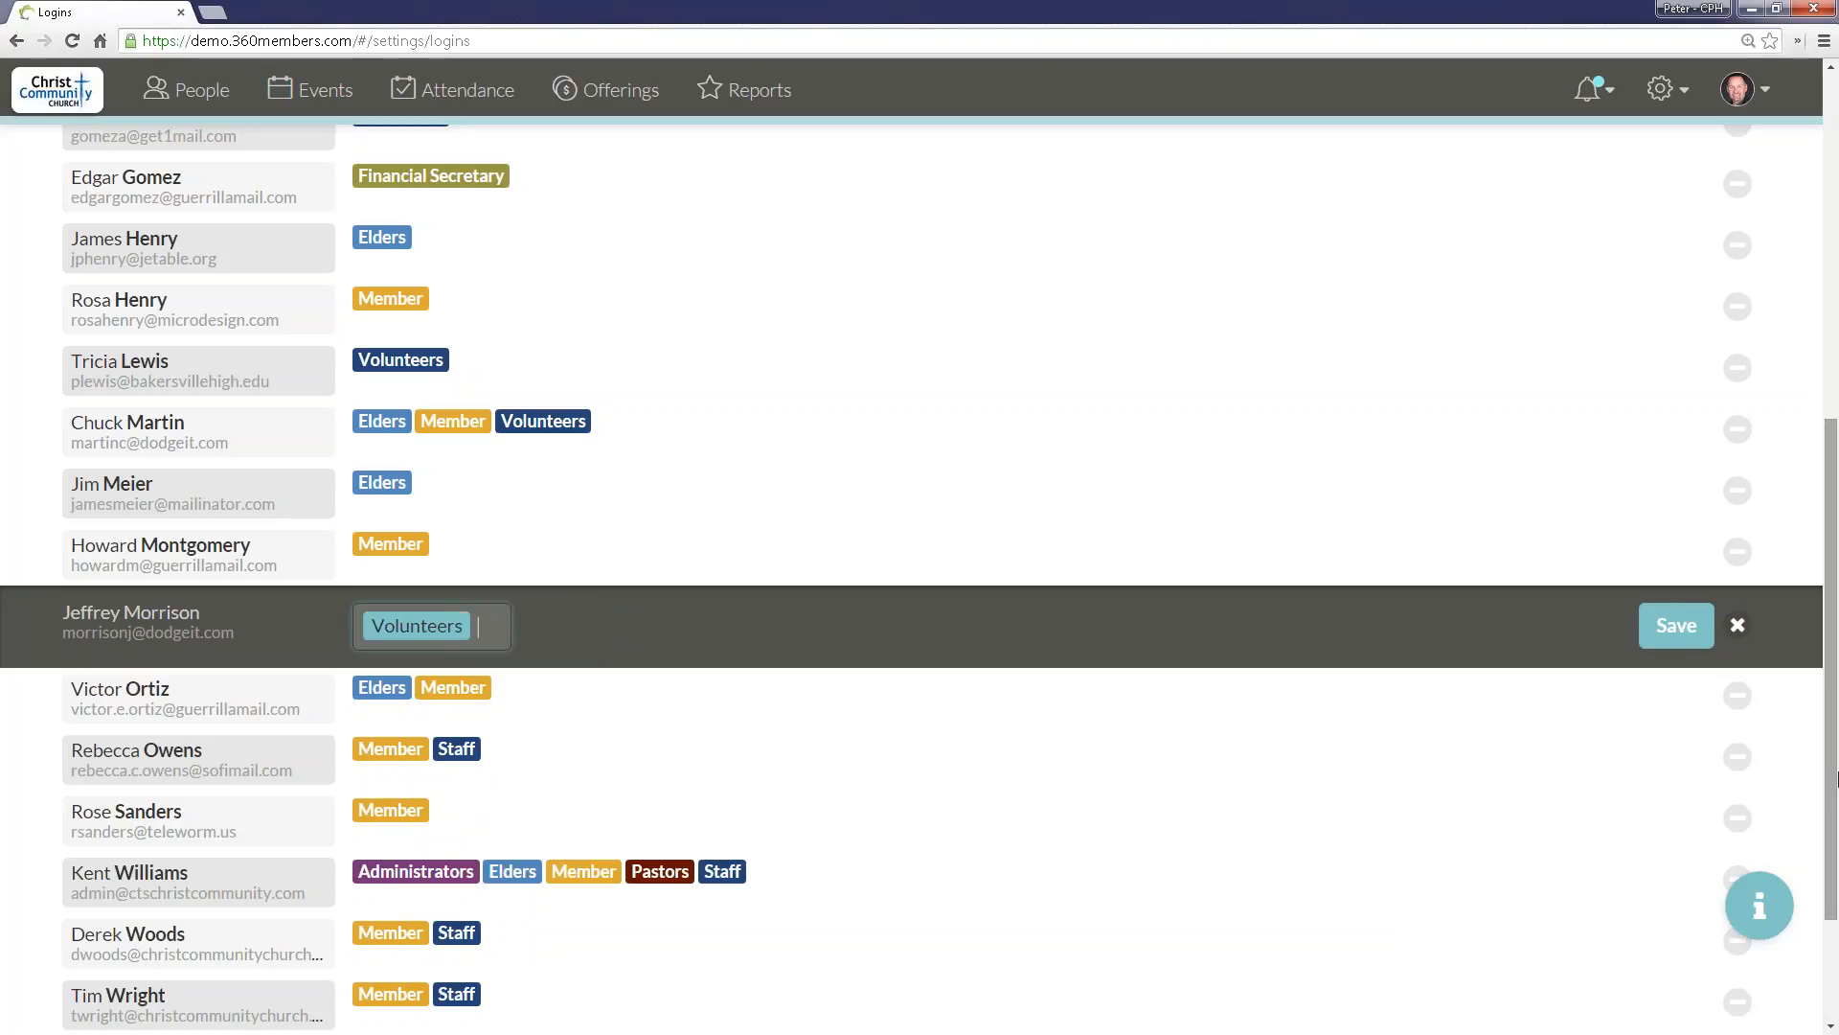
left_click(1677, 624)
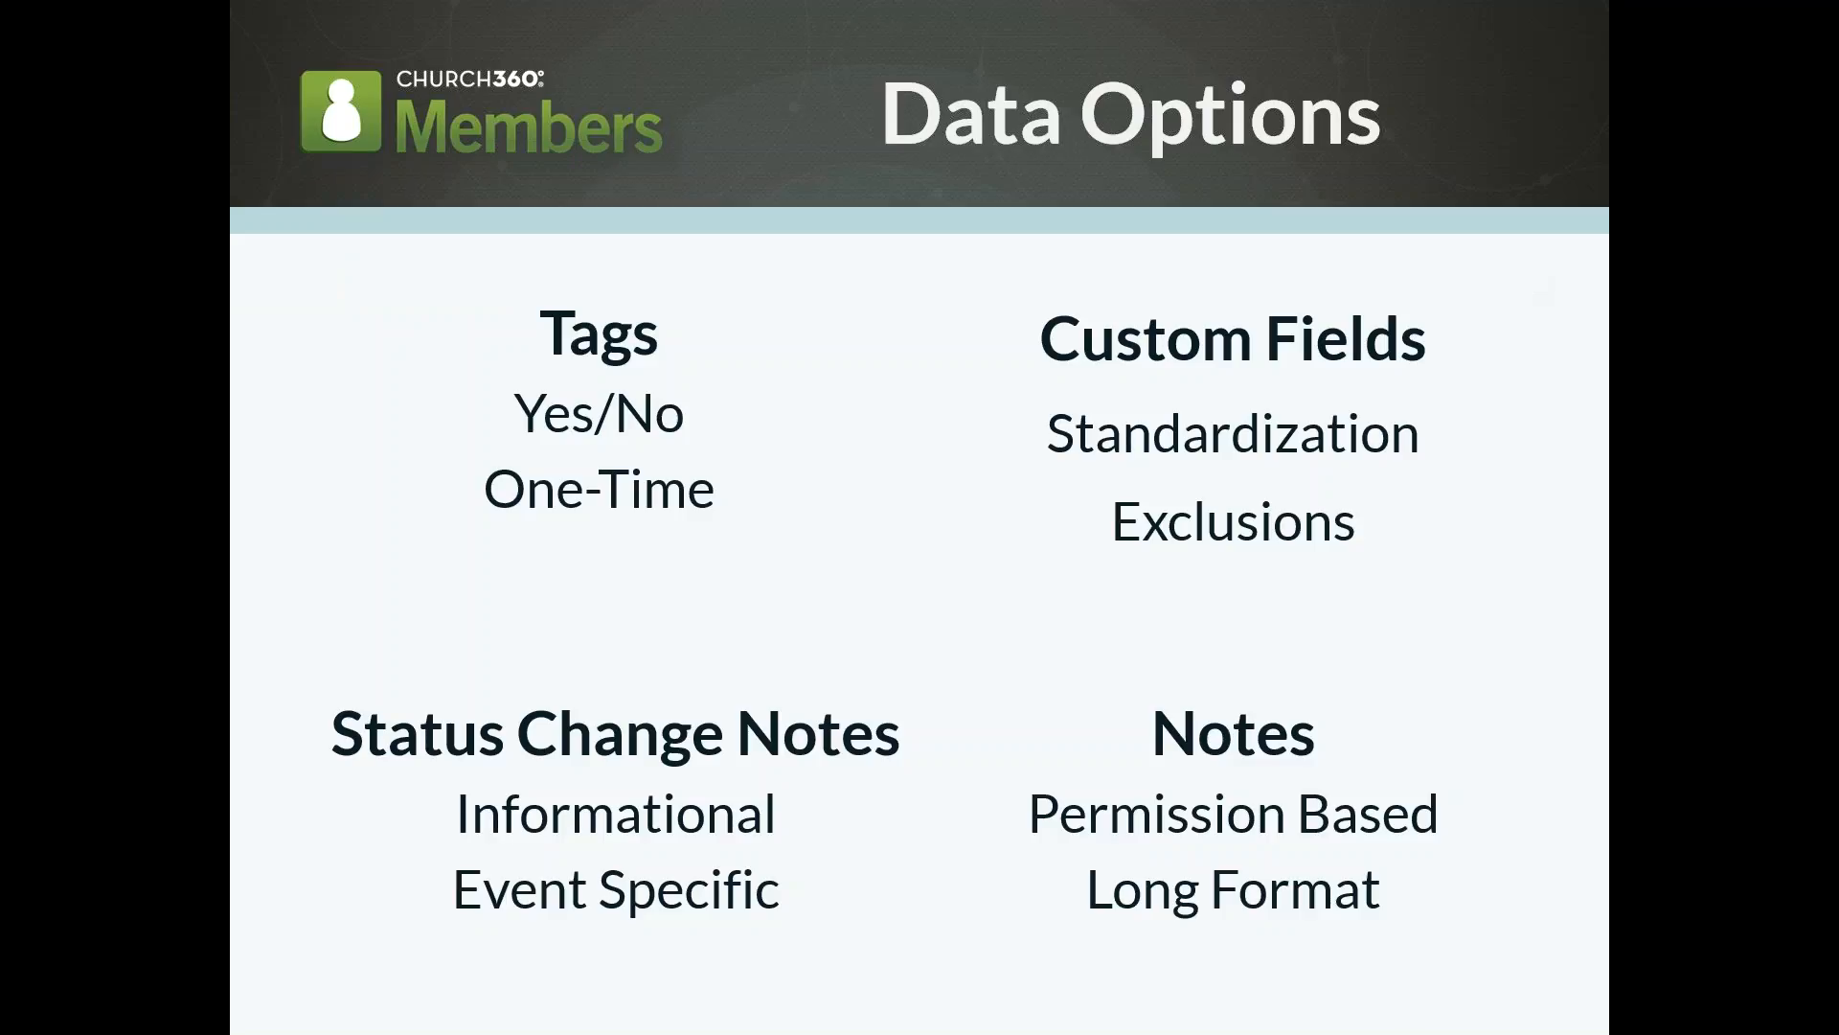
key("Right")
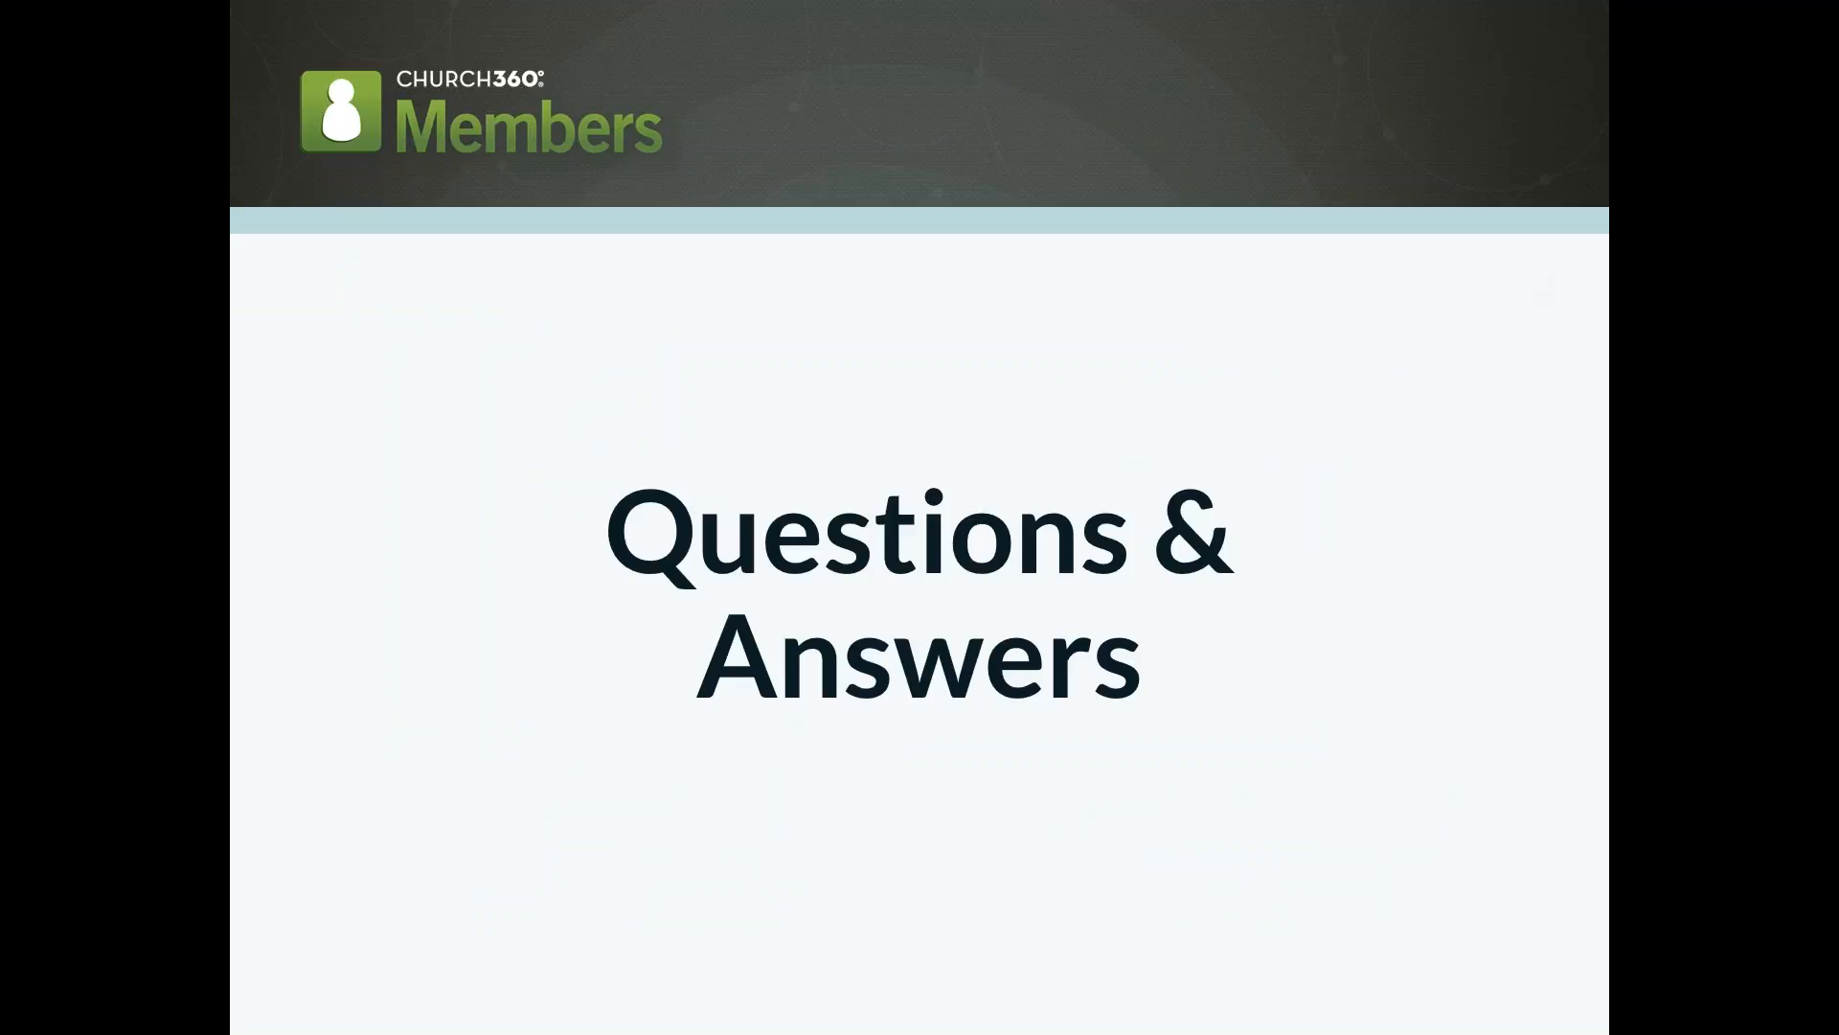
key("Right")
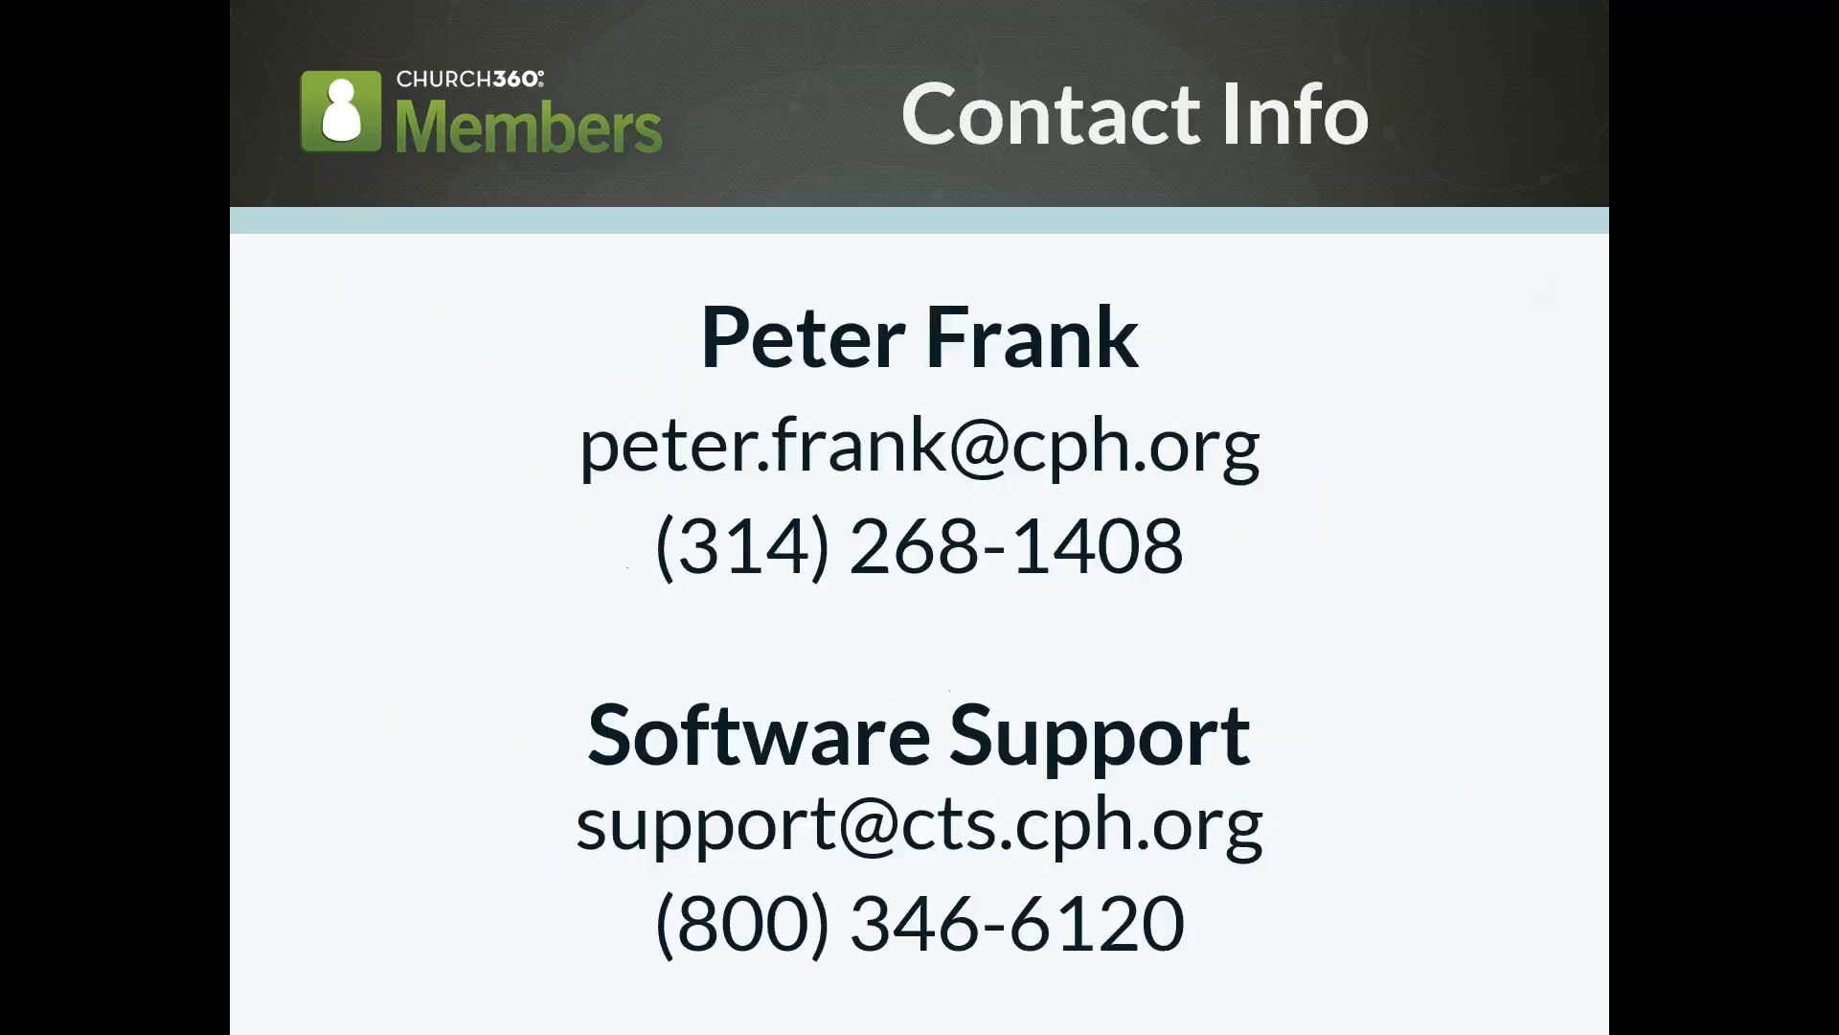